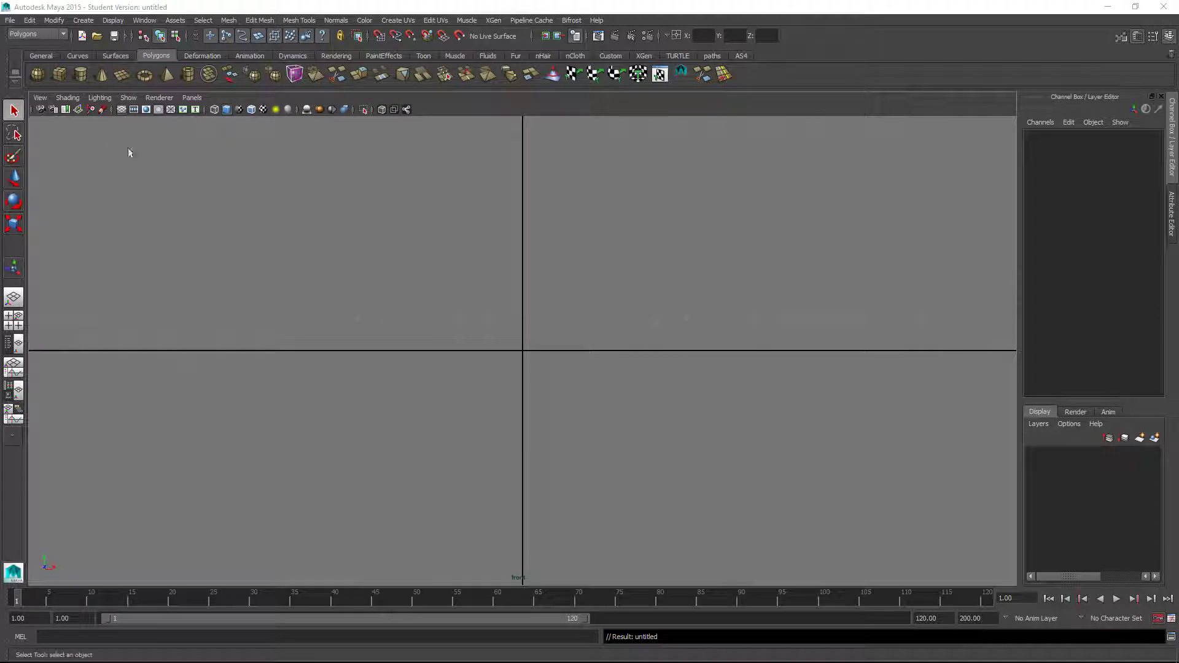
- Load Turin_Carbon_front_1800.jpg as the front view's image plane and darken its color gain to a mid grey
{"action": "left_click", "coordinate": [79, 110]}
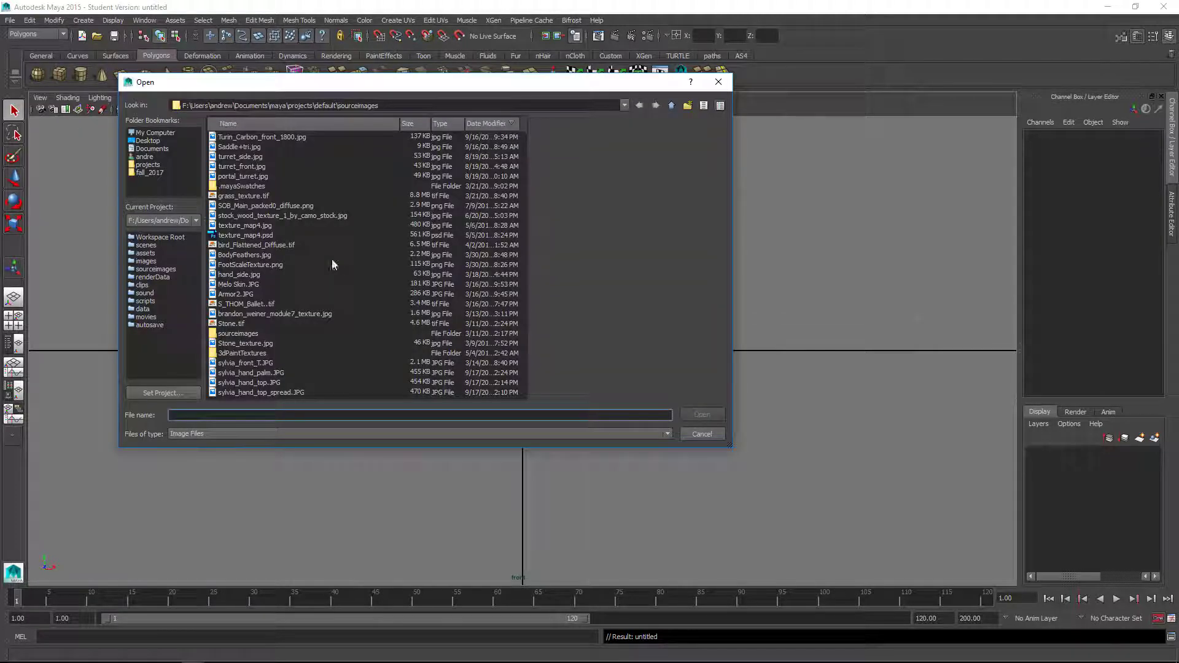
{"action": "double_click", "coordinate": [264, 138]}
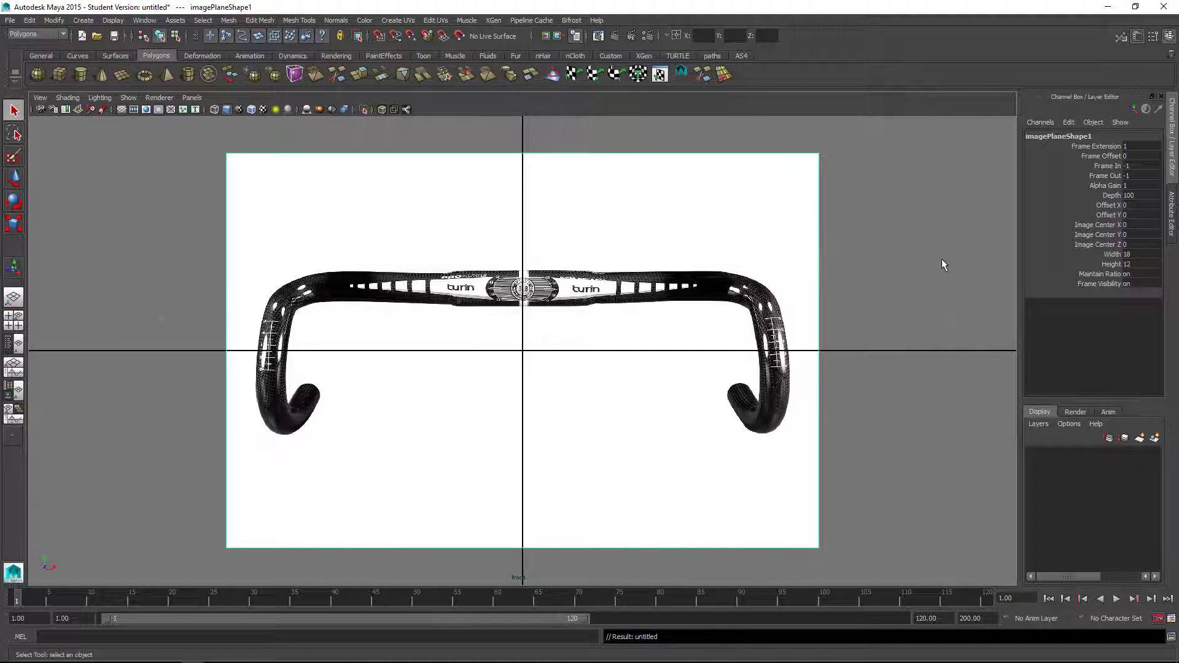
{"action": "left_click", "coordinate": [1171, 212]}
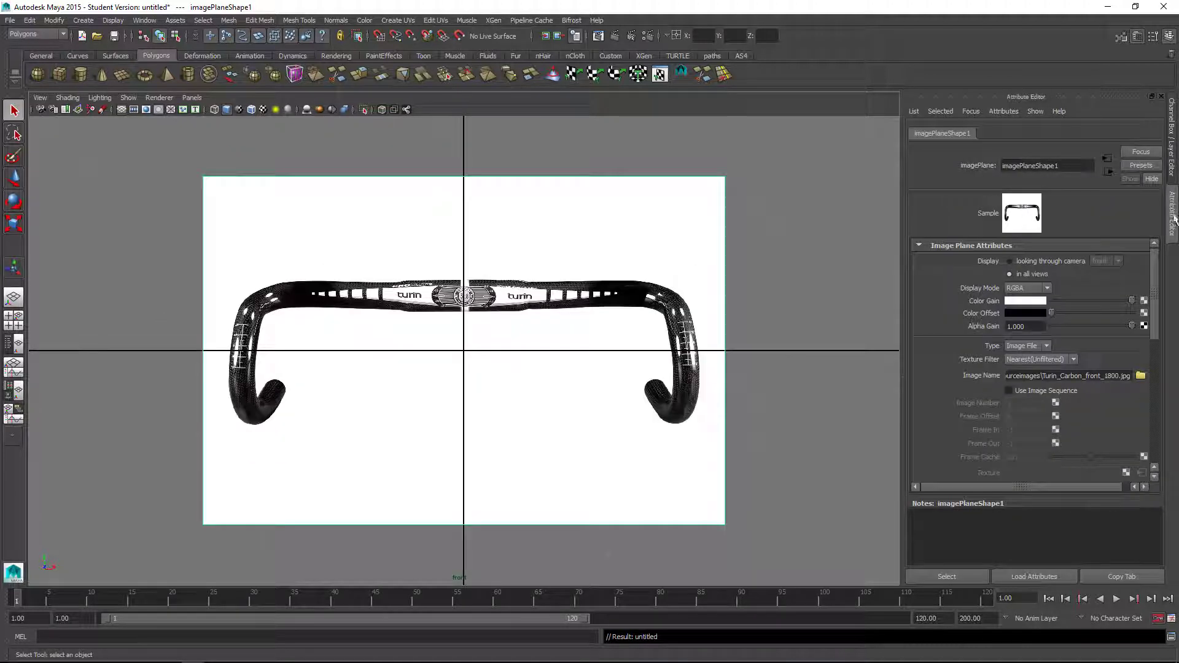
{"action": "left_click_drag", "start_coordinate": [1131, 301], "coordinate": [1094, 303]}
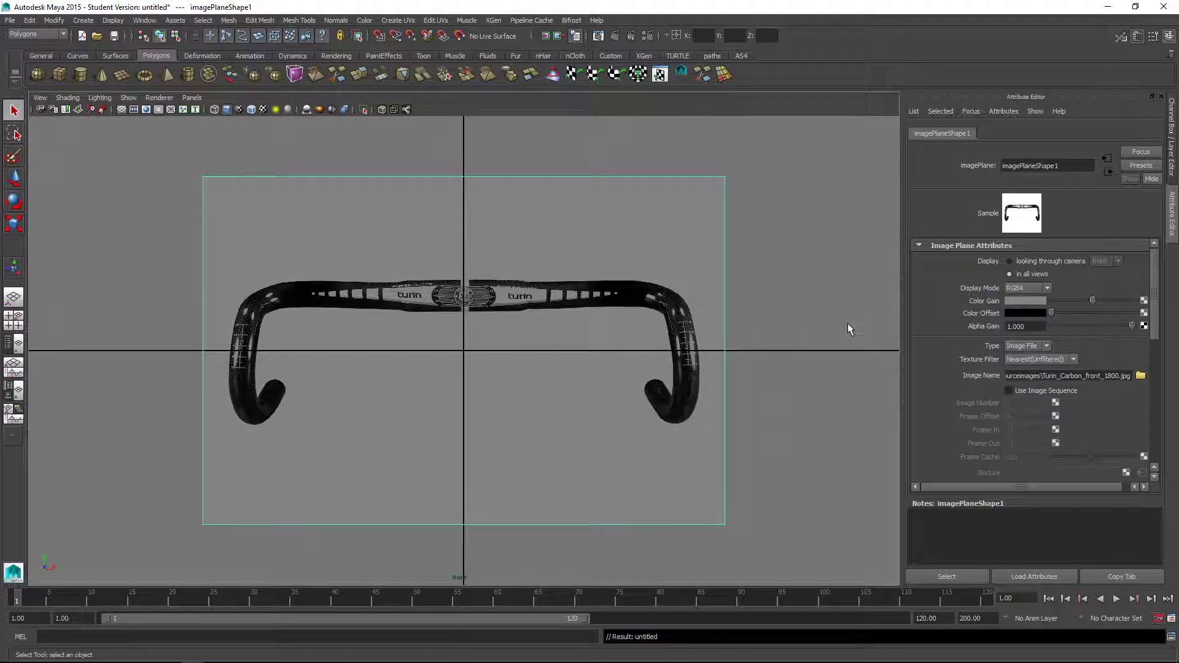
- Display the image plane only when looking through the front camera and move it back to about -6.13 along Z
{"action": "key", "text": "space"}
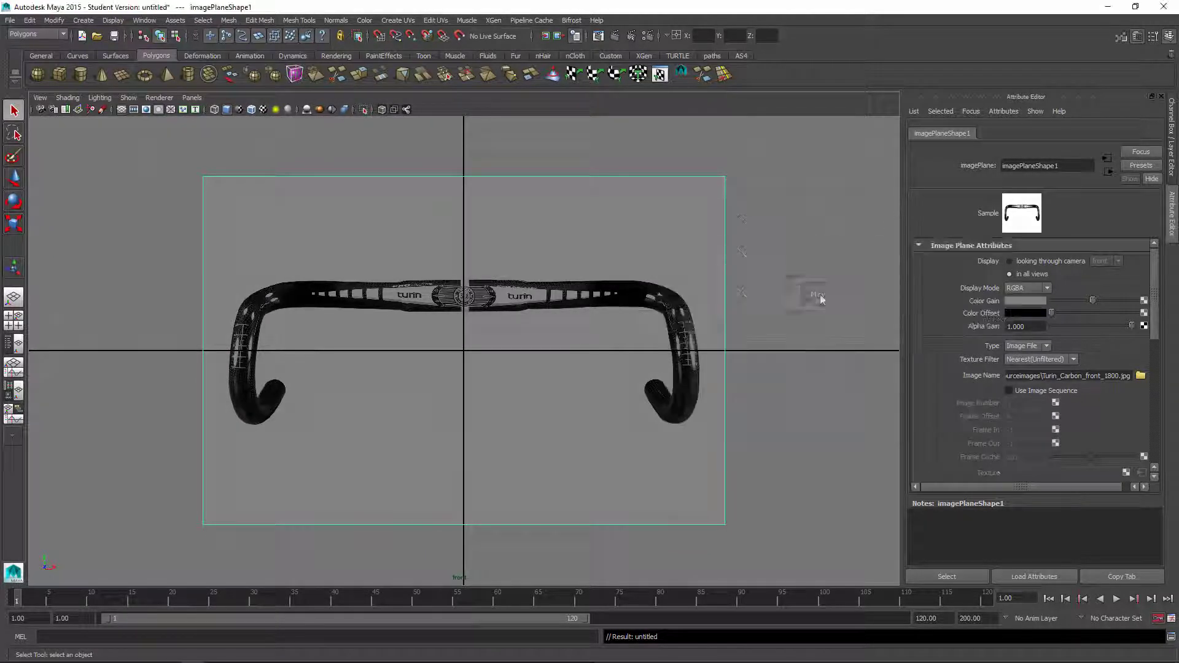
{"action": "left_click", "coordinate": [1009, 261]}
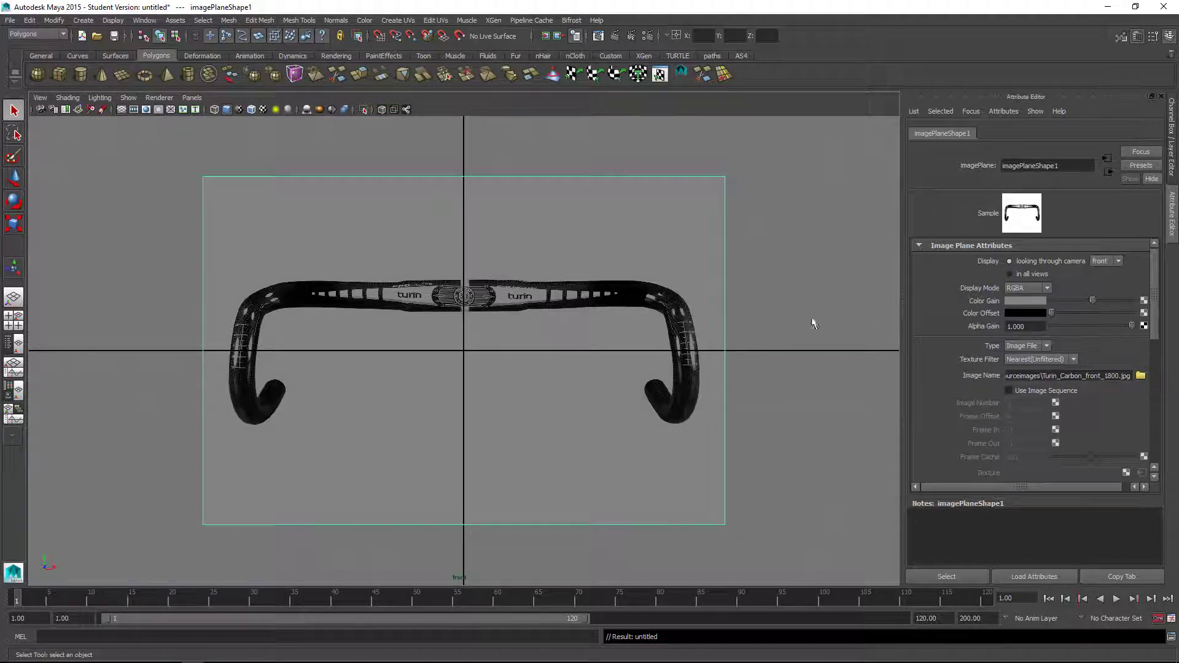
{"action": "key", "text": "space"}
{"action": "left_click_drag", "start_coordinate": [752, 305], "coordinate": [697, 314]}
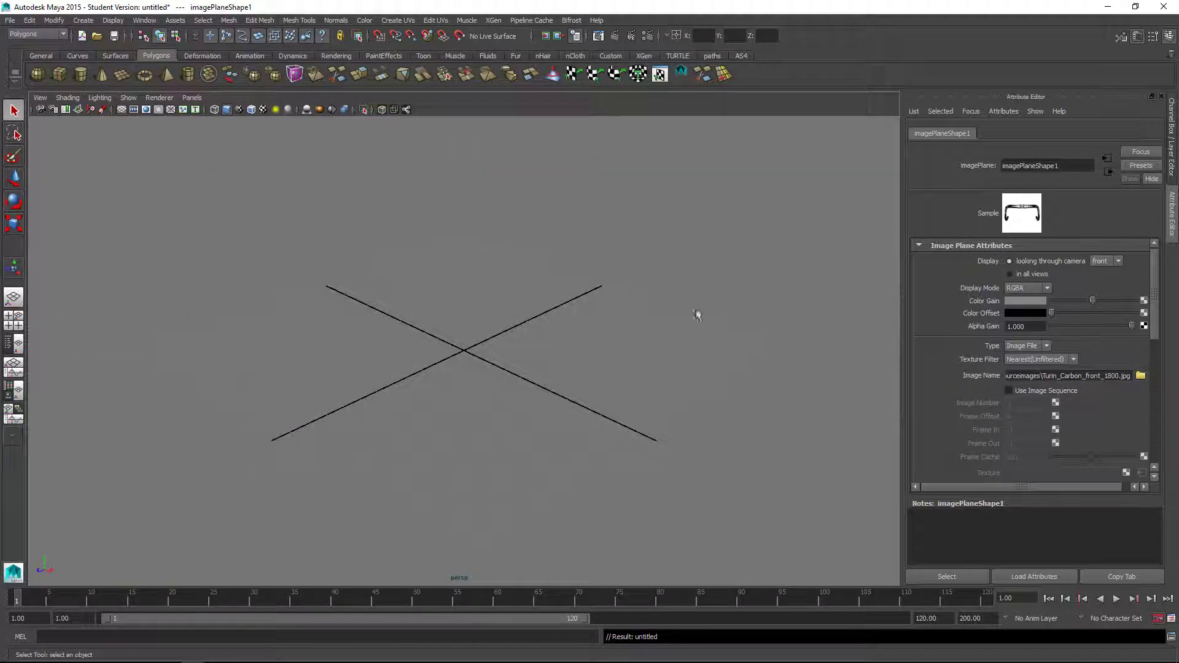
{"action": "key", "text": "w"}
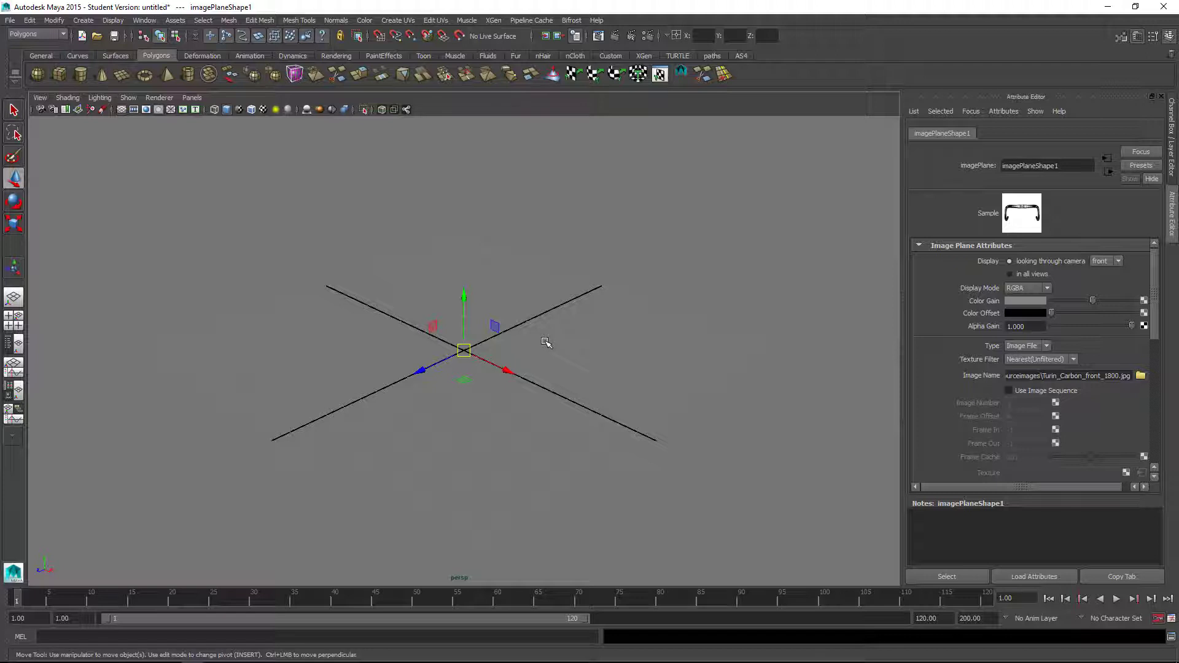
{"action": "left_click_drag", "start_coordinate": [421, 370], "coordinate": [508, 337]}
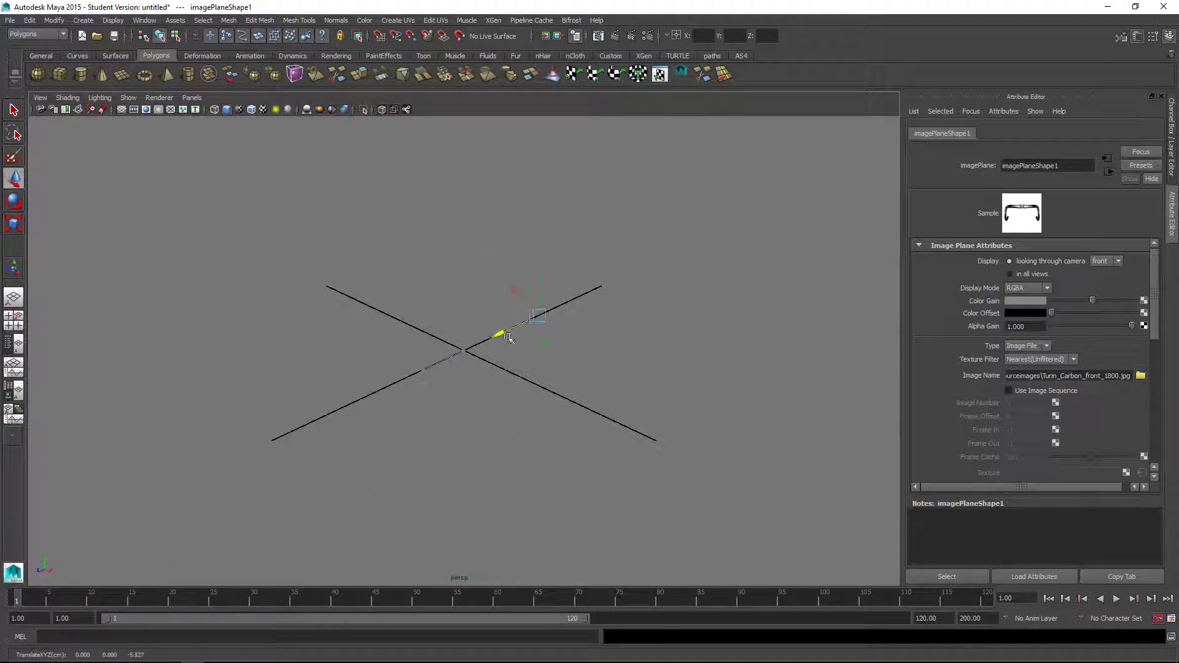
{"action": "left_click", "coordinate": [1036, 276]}
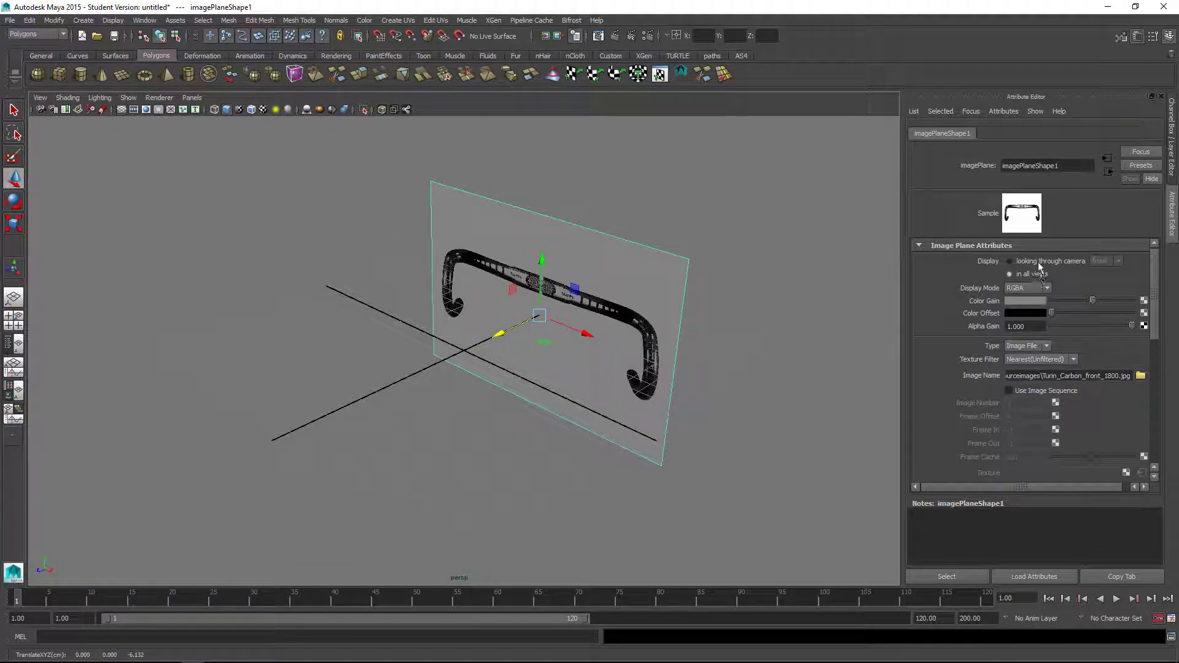
{"action": "left_click", "coordinate": [1037, 262]}
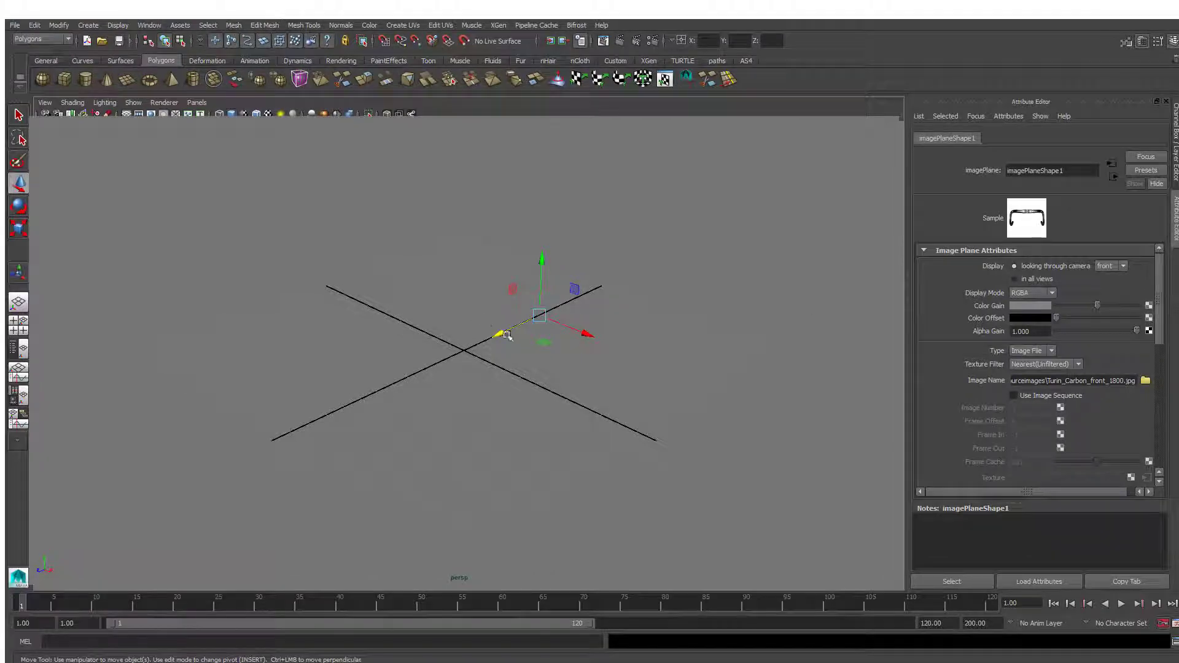
- Create a polygon cylinder in the front view and rotate it -90 degrees about Z so it lies horizontally
{"action": "key", "text": "space"}
{"action": "left_click_drag", "start_coordinate": [547, 334], "coordinate": [543, 356]}
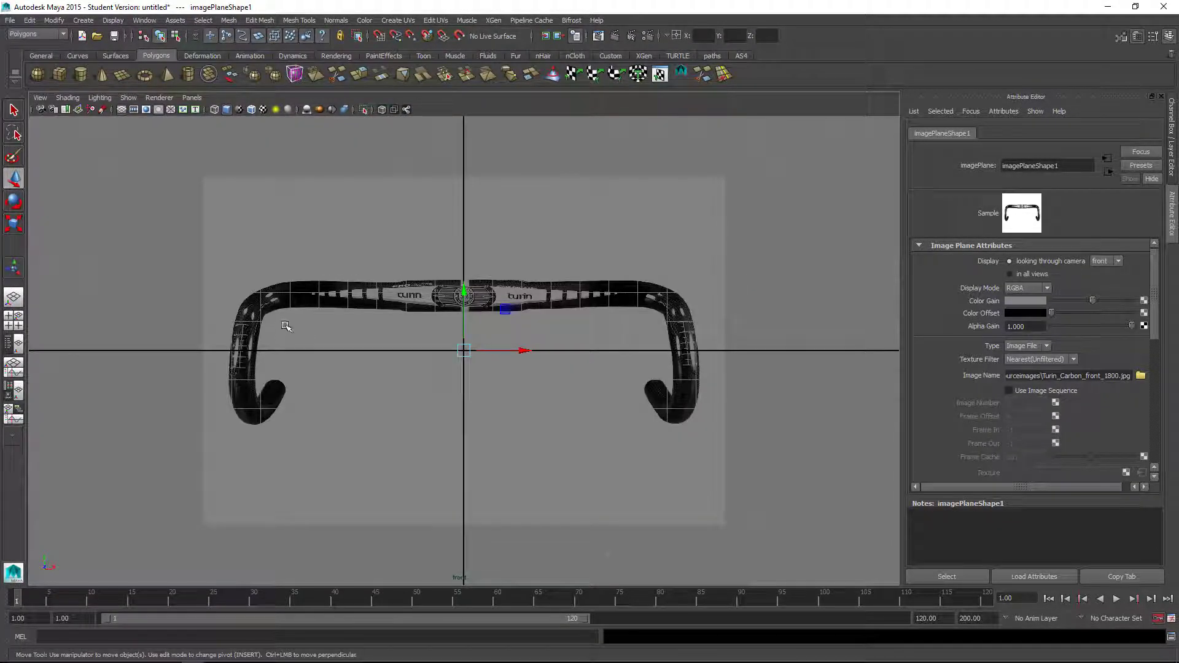
{"action": "left_click", "coordinate": [331, 161]}
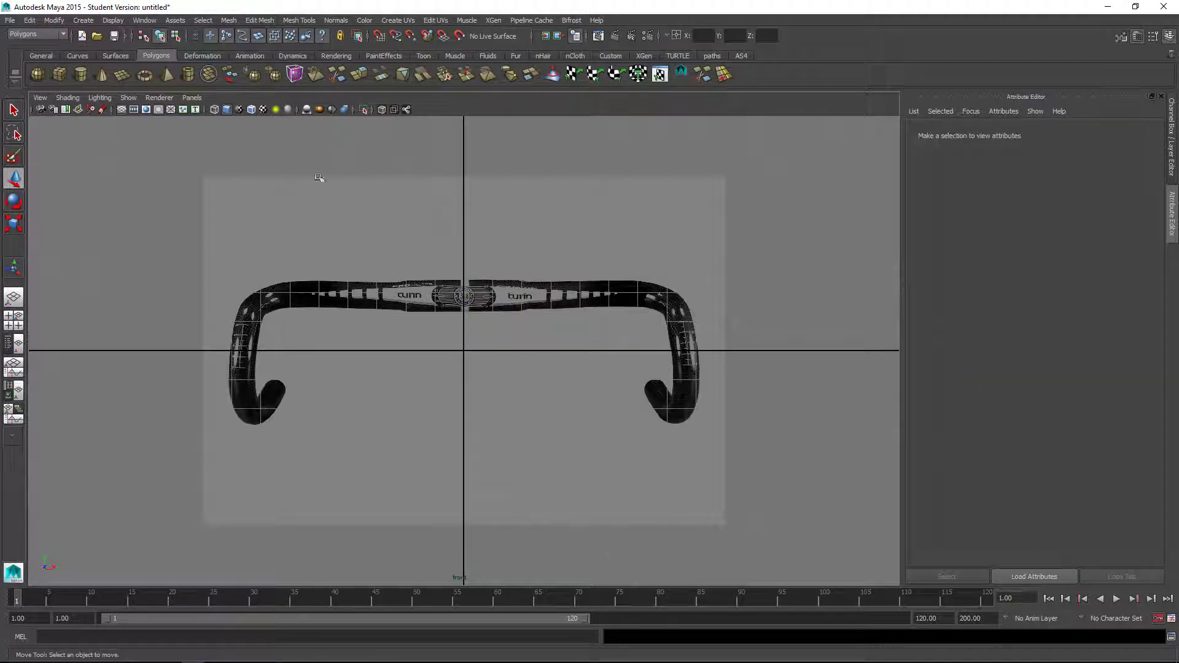
{"action": "left_click", "coordinate": [85, 76]}
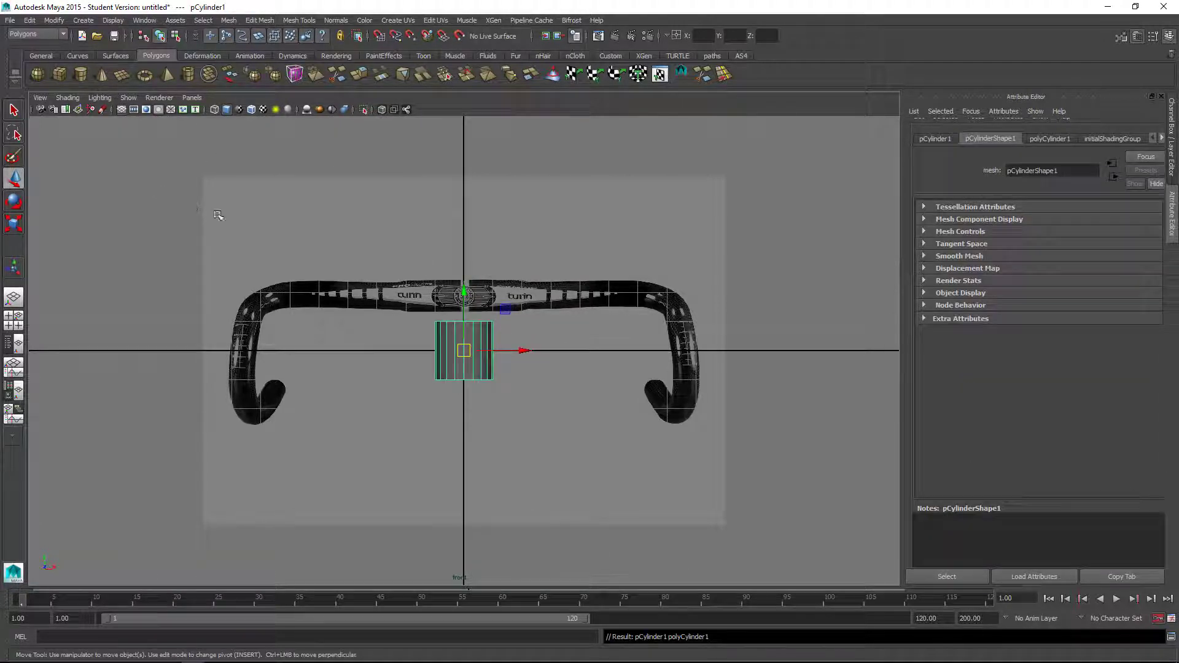
{"action": "key", "text": "e"}
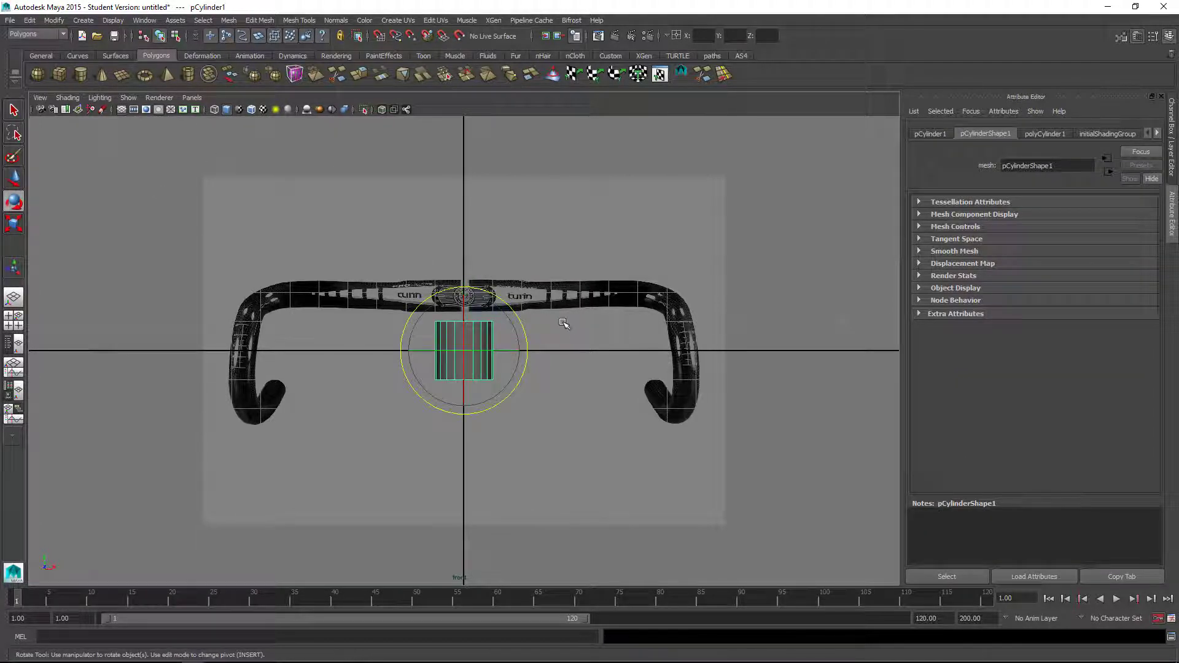
{"action": "left_click_drag", "start_coordinate": [563, 322], "coordinate": [526, 395]}
{"action": "key", "text": "space"}
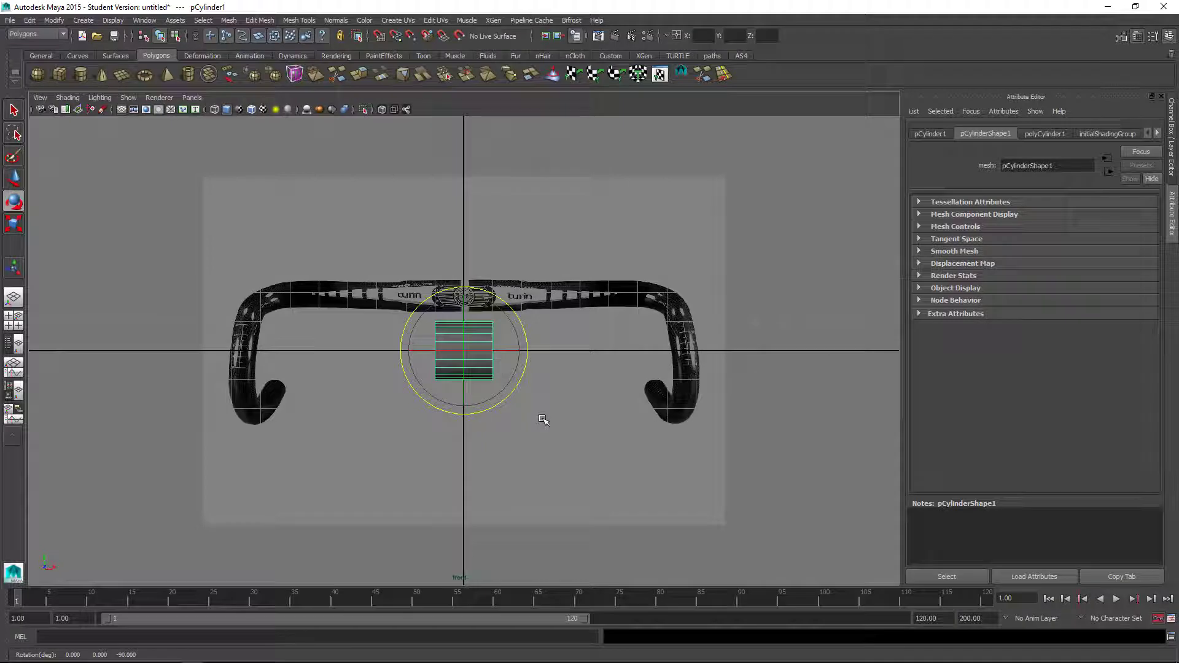
- Switch to wireframe display and set the cylinder's axis subdivisions to 12
{"action": "key", "text": "4"}
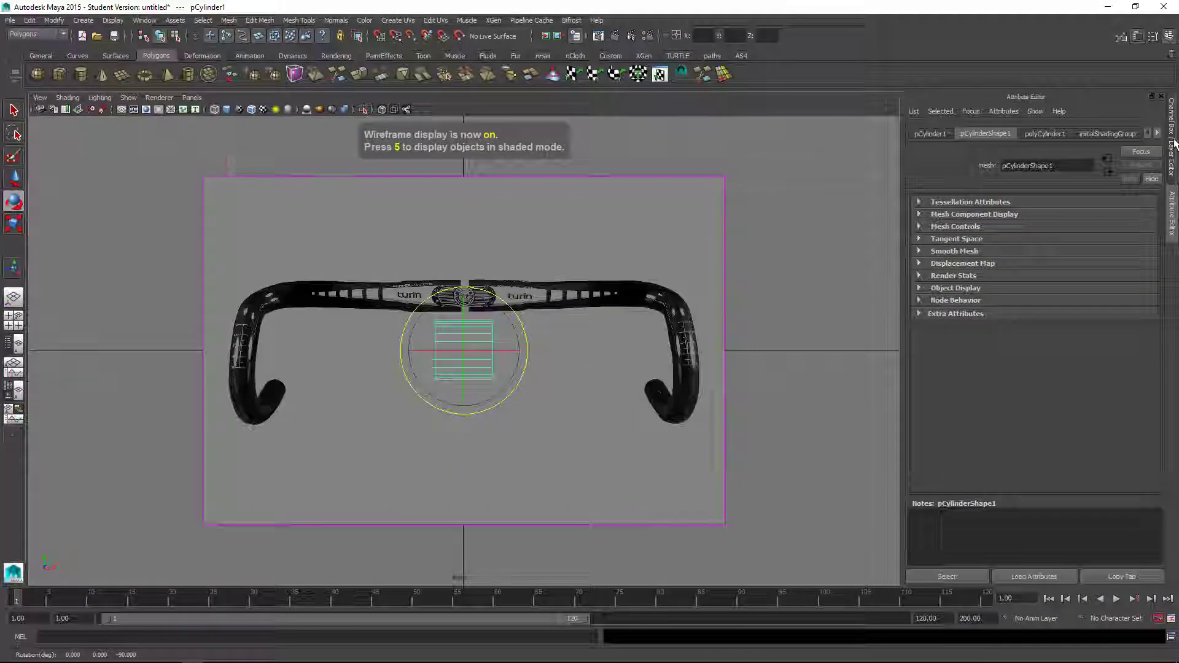
{"action": "left_click", "coordinate": [1173, 143]}
{"action": "left_click", "coordinate": [1068, 275]}
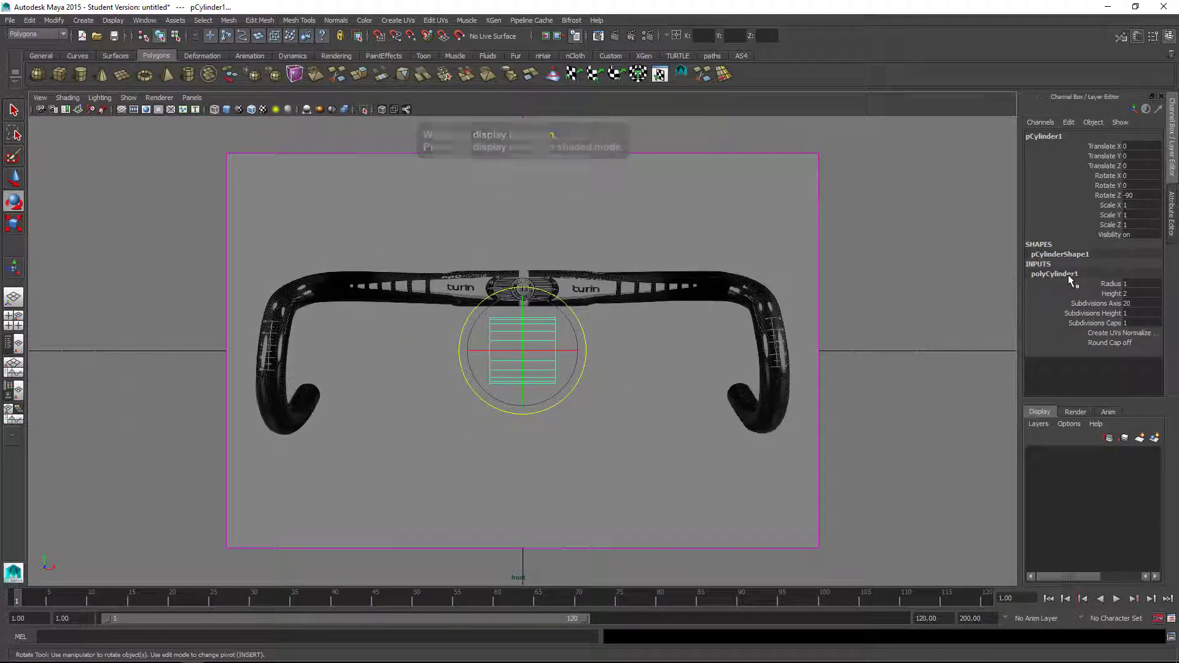
{"action": "double_click", "coordinate": [1144, 302]}
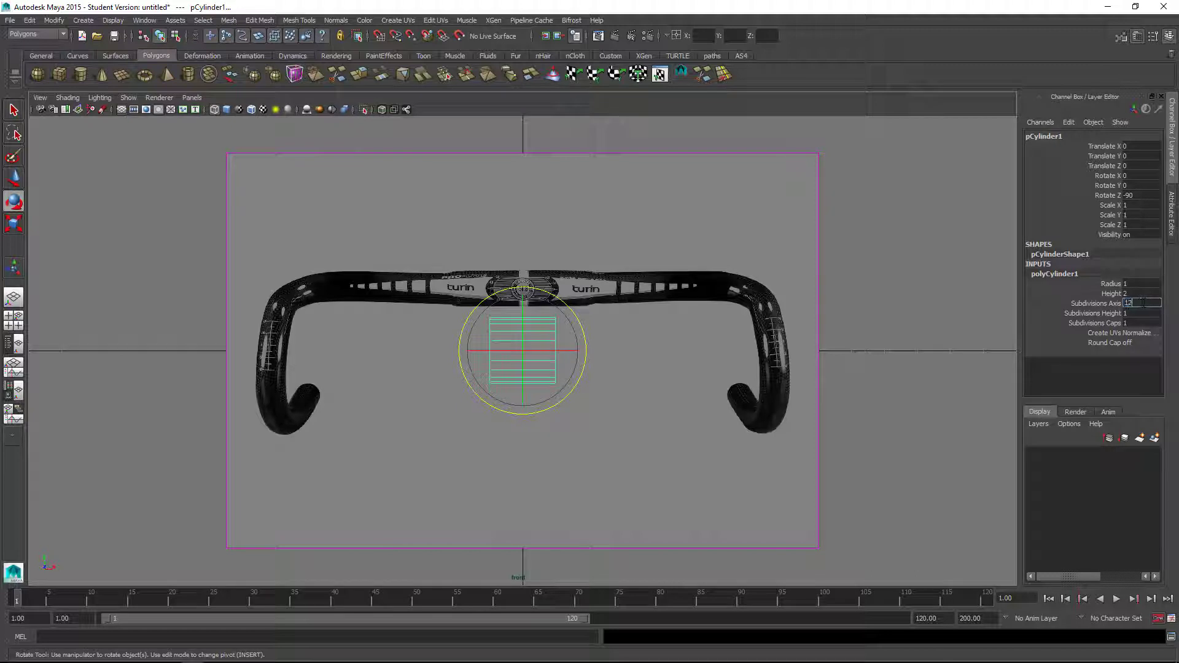
{"action": "type", "text": "12"}
{"action": "key", "text": "Return"}
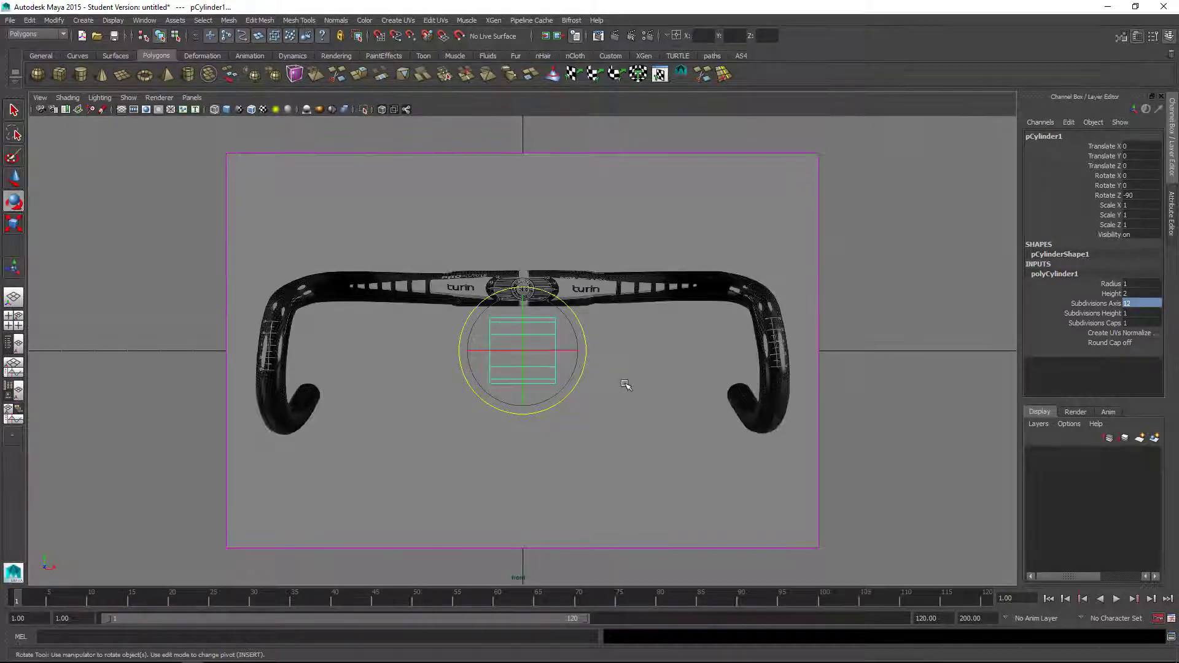
- Move the cylinder up onto the center of the handlebar reference, to about 1.74 in Y
{"action": "scroll", "coordinate": [637, 380], "scroll_direction": "up", "scroll_amount": 4}
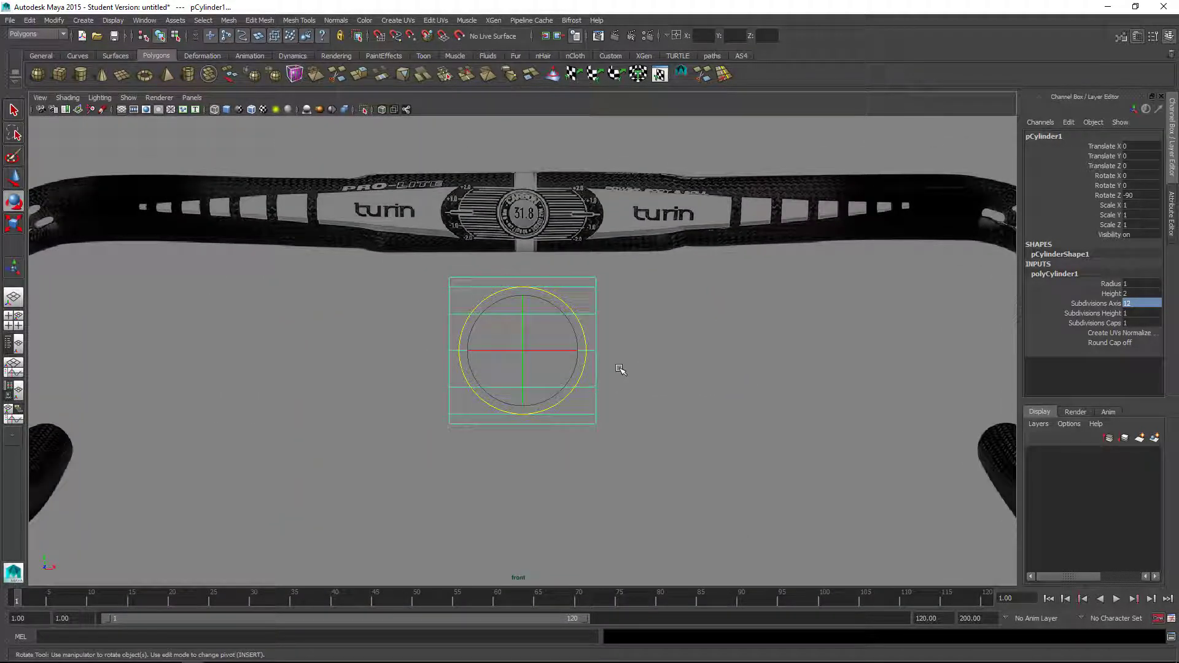
{"action": "key", "text": "w"}
{"action": "left_click_drag", "start_coordinate": [520, 299], "coordinate": [544, 177]}
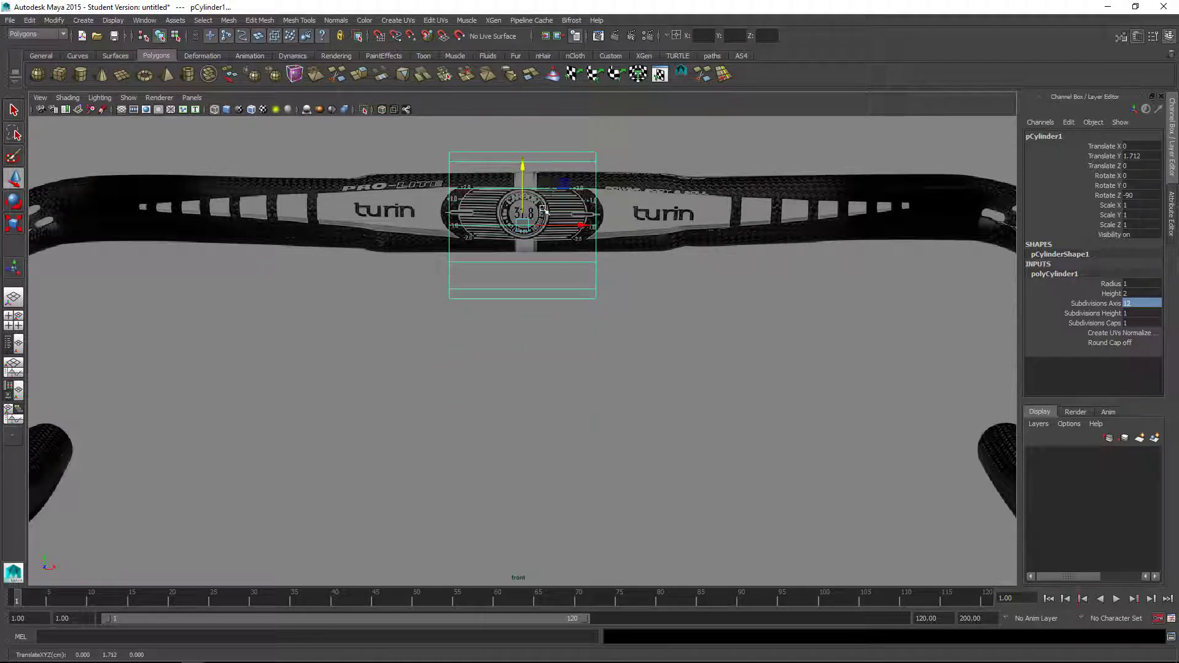
{"action": "left_click_drag", "start_coordinate": [523, 174], "coordinate": [524, 141]}
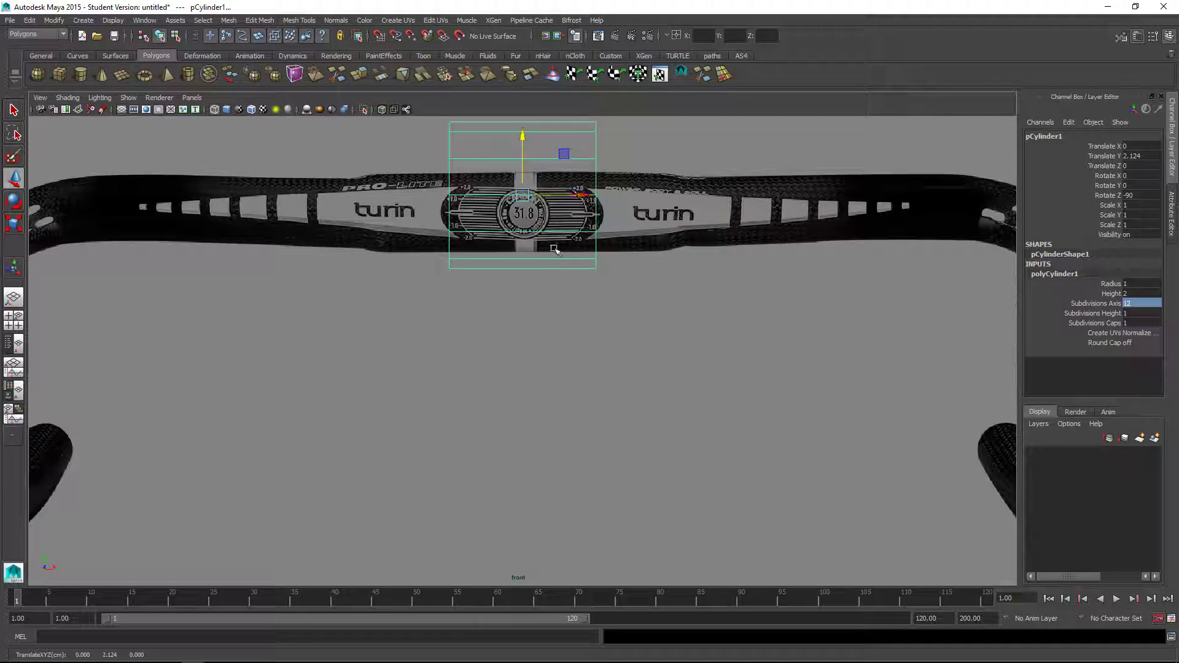
{"action": "middle_click_drag", "start_coordinate": [626, 295], "coordinate": [745, 342], "text": "alt"}
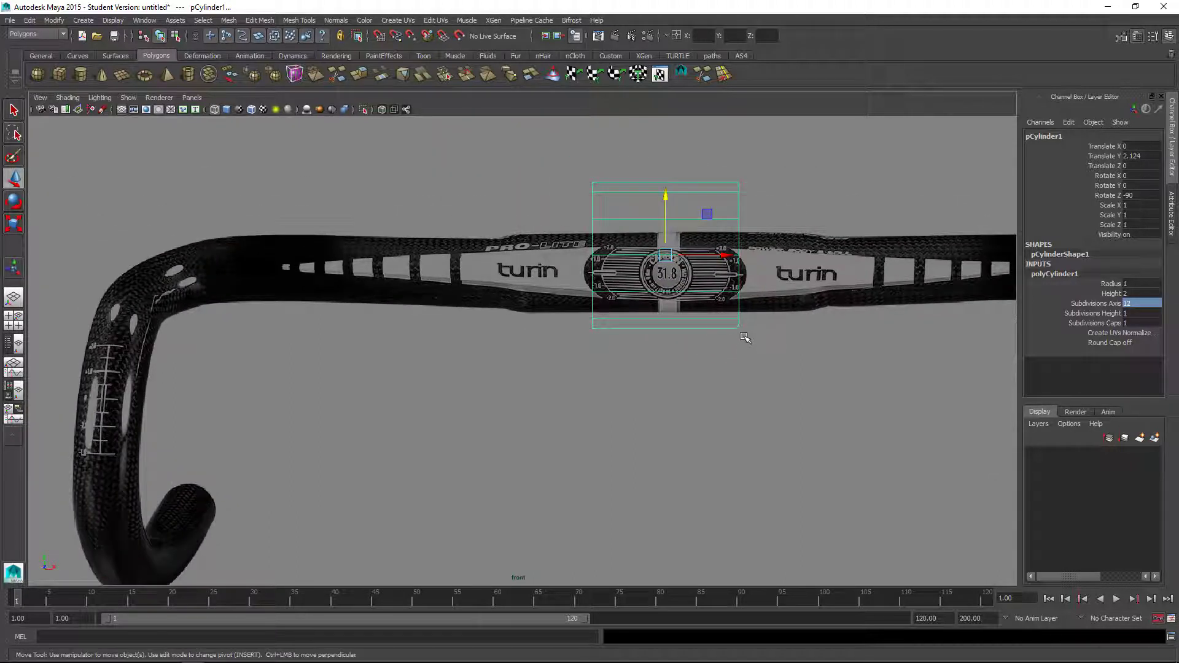
{"action": "left_click_drag", "start_coordinate": [663, 201], "coordinate": [669, 226]}
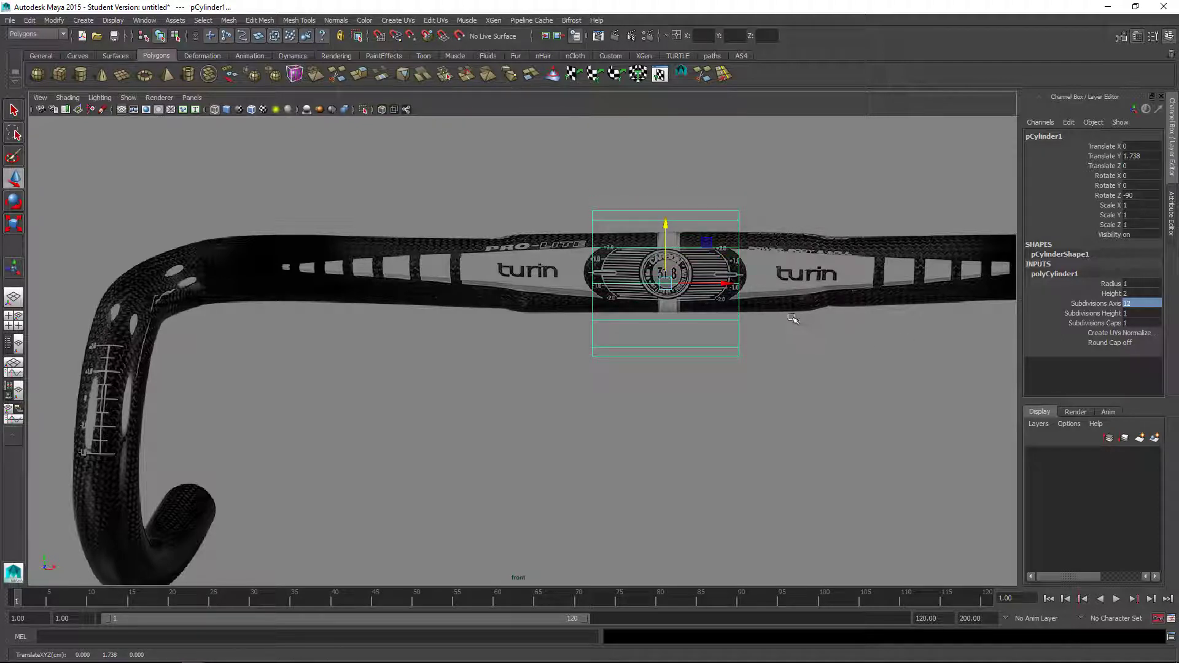
- Snap the cylinder's pivot point to a vertex on its +X end
{"action": "key", "text": "Insert"}
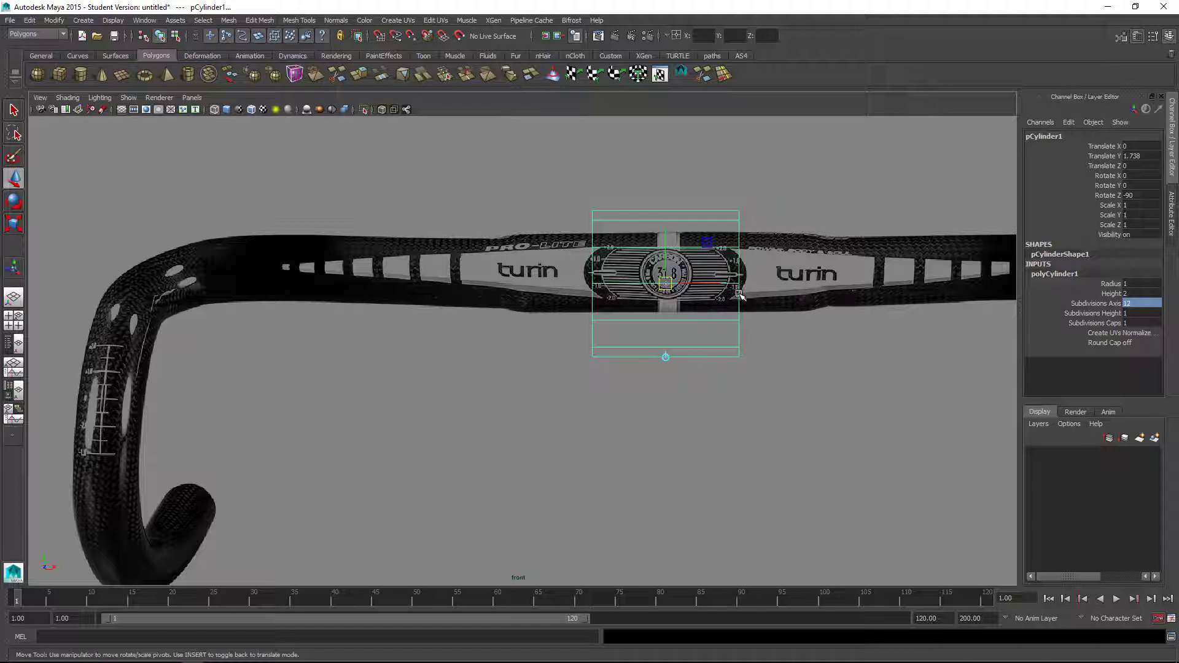
{"action": "key", "text": "v"}
{"action": "middle_click", "coordinate": [739, 284]}
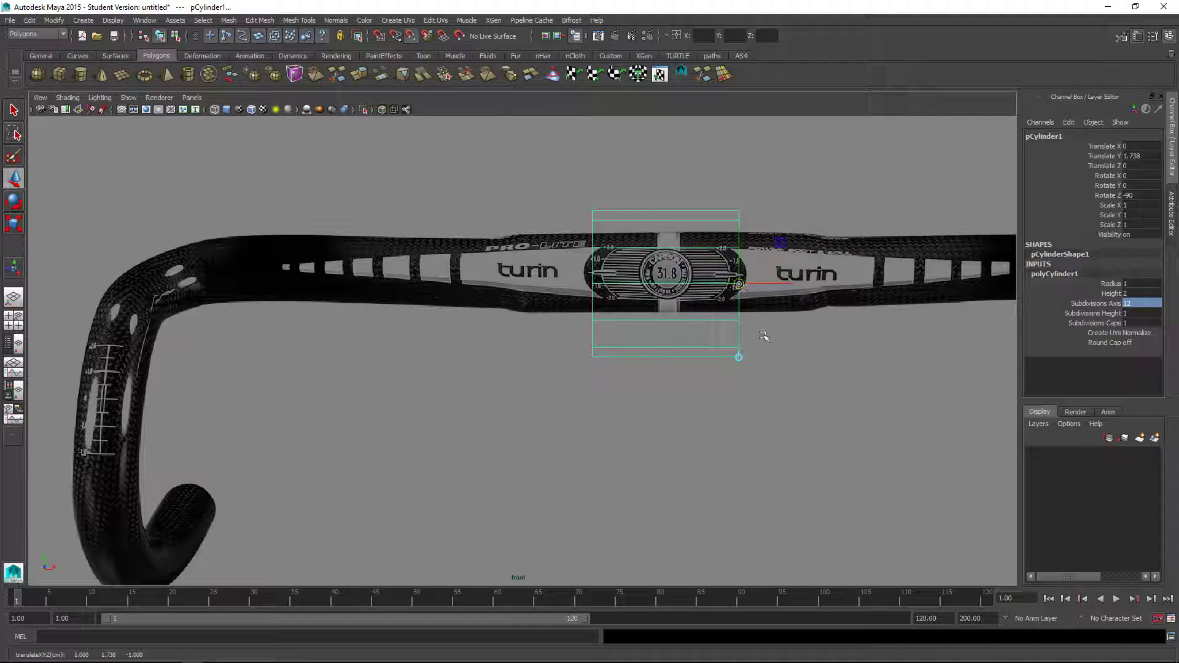
{"action": "key", "text": "Insert"}
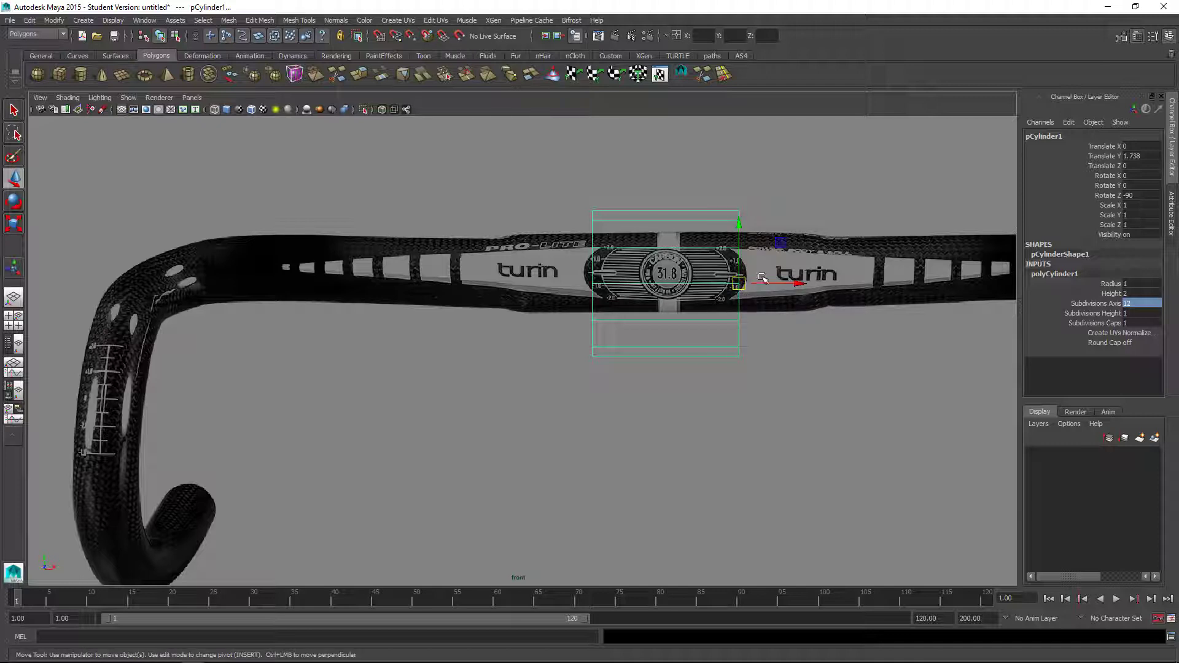
- Grid-snap the cylinder's +X end to the vertical center line, at Translate X -1, and raise it to about 1.9 in Y
{"action": "left_click", "coordinate": [780, 284]}
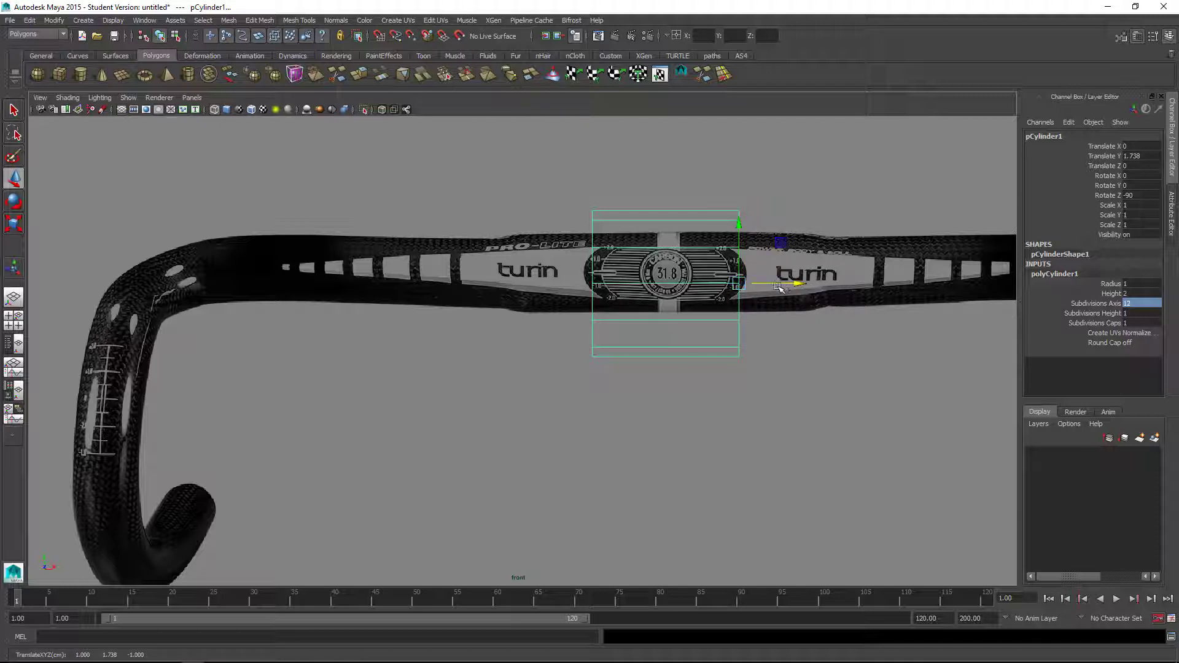
{"action": "key", "text": "x"}
{"action": "middle_click_drag", "start_coordinate": [719, 305], "coordinate": [651, 289]}
{"action": "left_click_drag", "start_coordinate": [662, 232], "coordinate": [666, 211]}
- Scale the cylinder uniformly to about 0.617 to match the bar's thickness and adjust its height to about 1.87 in Y
{"action": "key", "text": "r"}
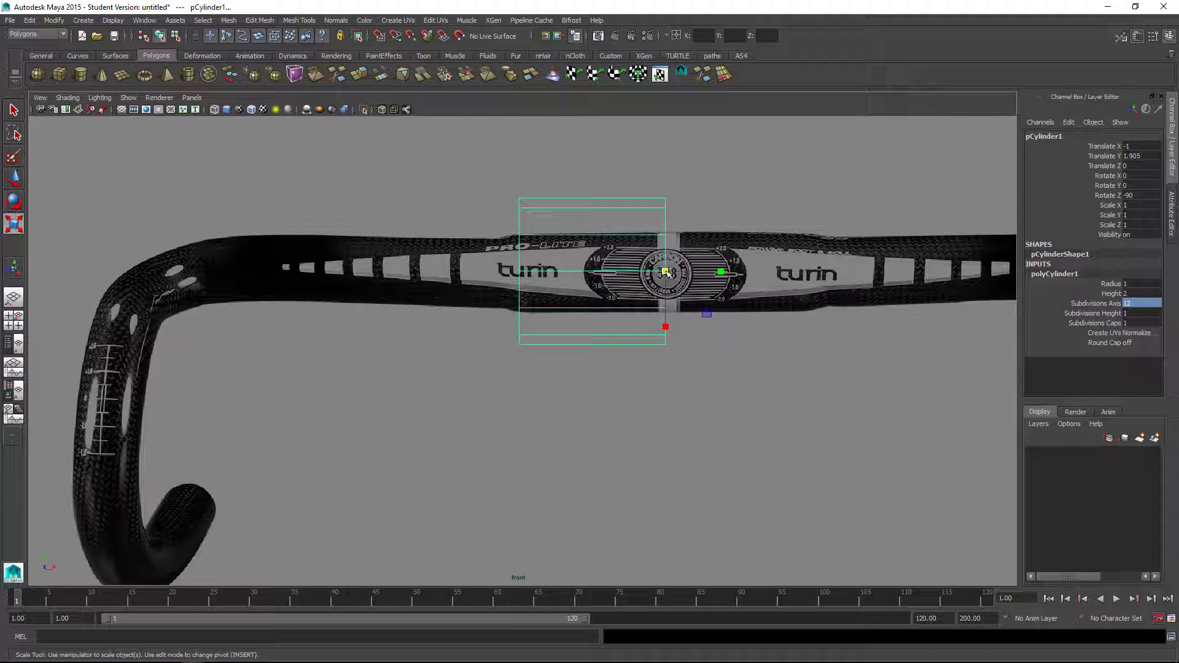
{"action": "left_click_drag", "start_coordinate": [664, 272], "coordinate": [601, 274]}
{"action": "key", "text": "w"}
{"action": "left_click_drag", "start_coordinate": [665, 212], "coordinate": [665, 216]}
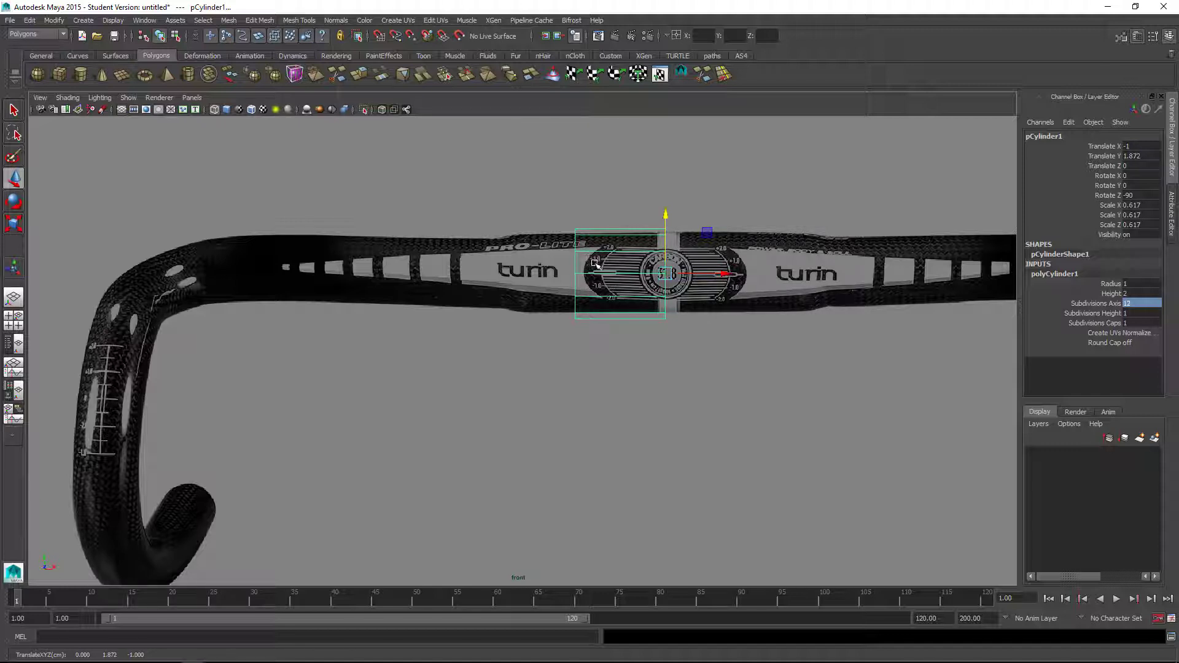
- Delete the cap faces at both ends of the cylinder, keeping only its side faces
{"action": "key", "text": "space"}
{"action": "left_click_drag", "start_coordinate": [595, 263], "coordinate": [594, 235]}
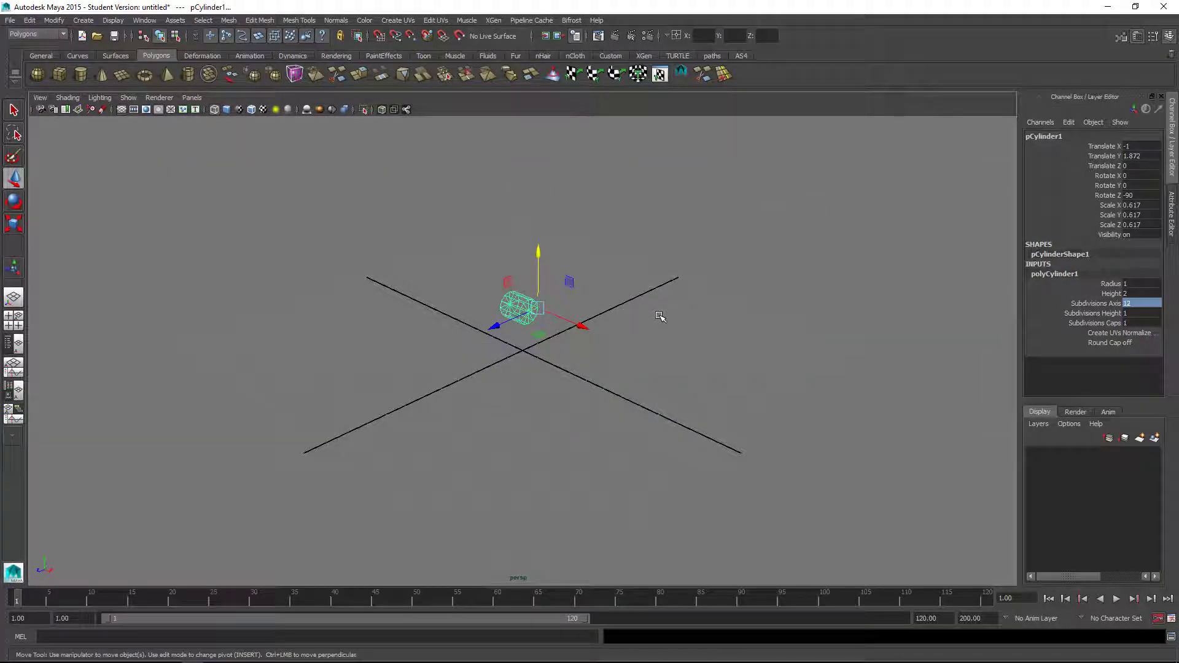
{"action": "key", "text": "f"}
{"action": "key", "text": "5"}
{"action": "right_click", "coordinate": [617, 328]}
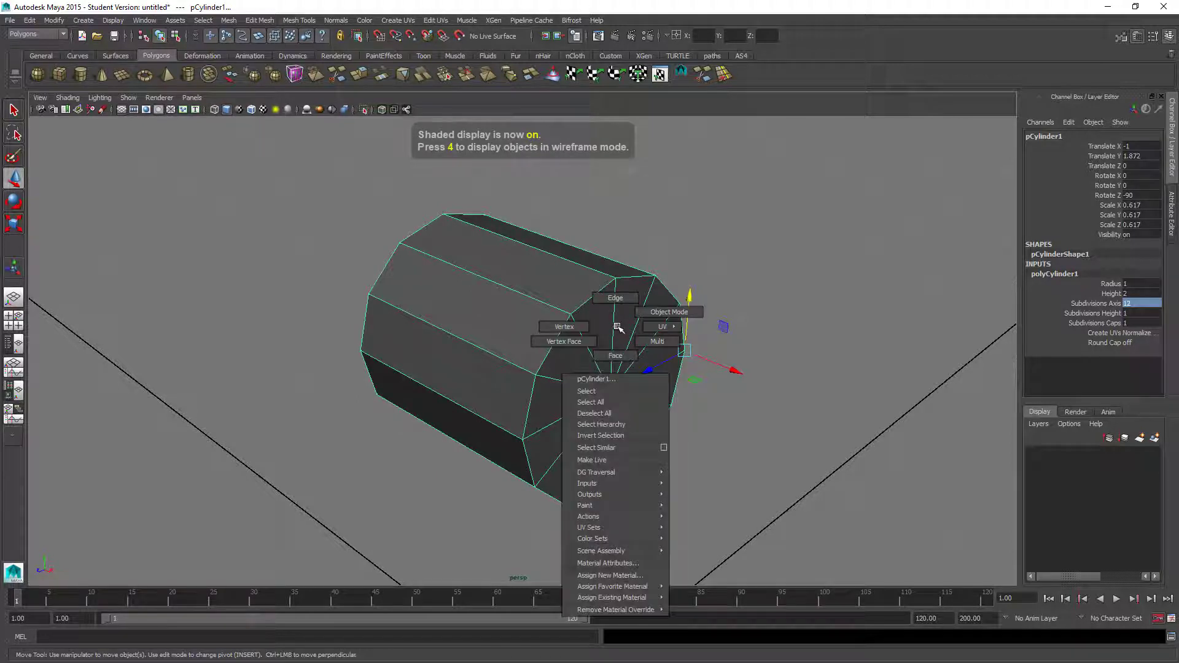
{"action": "right_click_drag", "start_coordinate": [617, 327], "coordinate": [617, 351]}
{"action": "scroll", "coordinate": [599, 345], "scroll_direction": "down", "scroll_amount": 5}
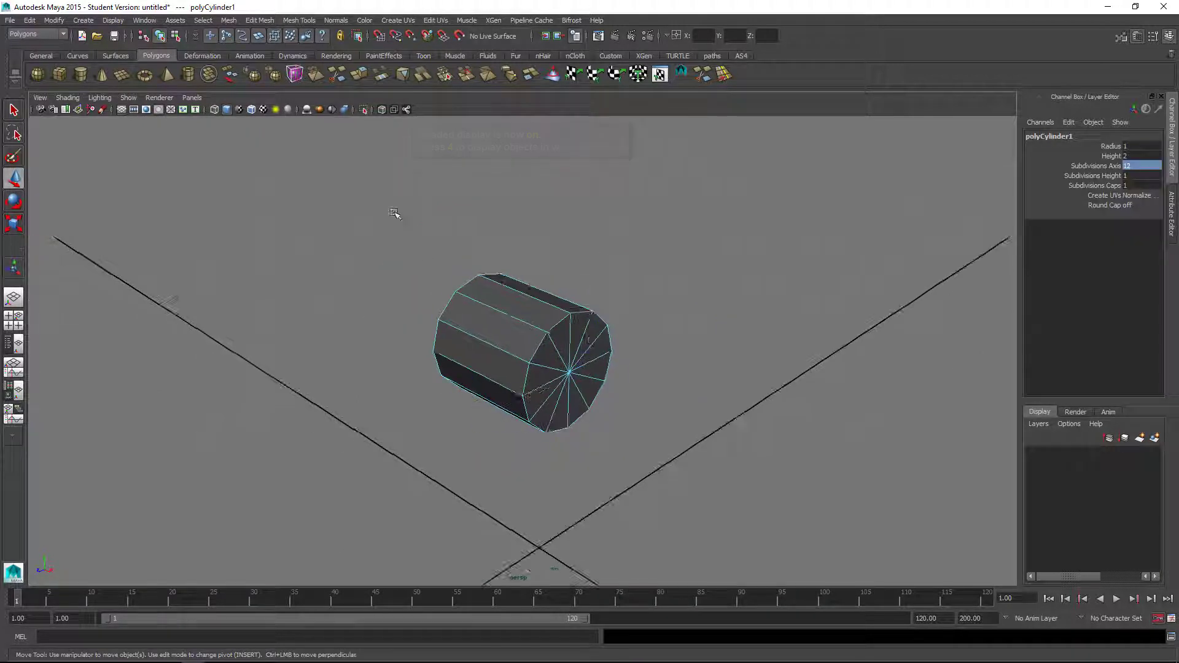
{"action": "left_click_drag", "start_coordinate": [394, 213], "coordinate": [779, 513]}
{"action": "left_click_drag", "start_coordinate": [653, 434], "coordinate": [709, 420], "text": "alt"}
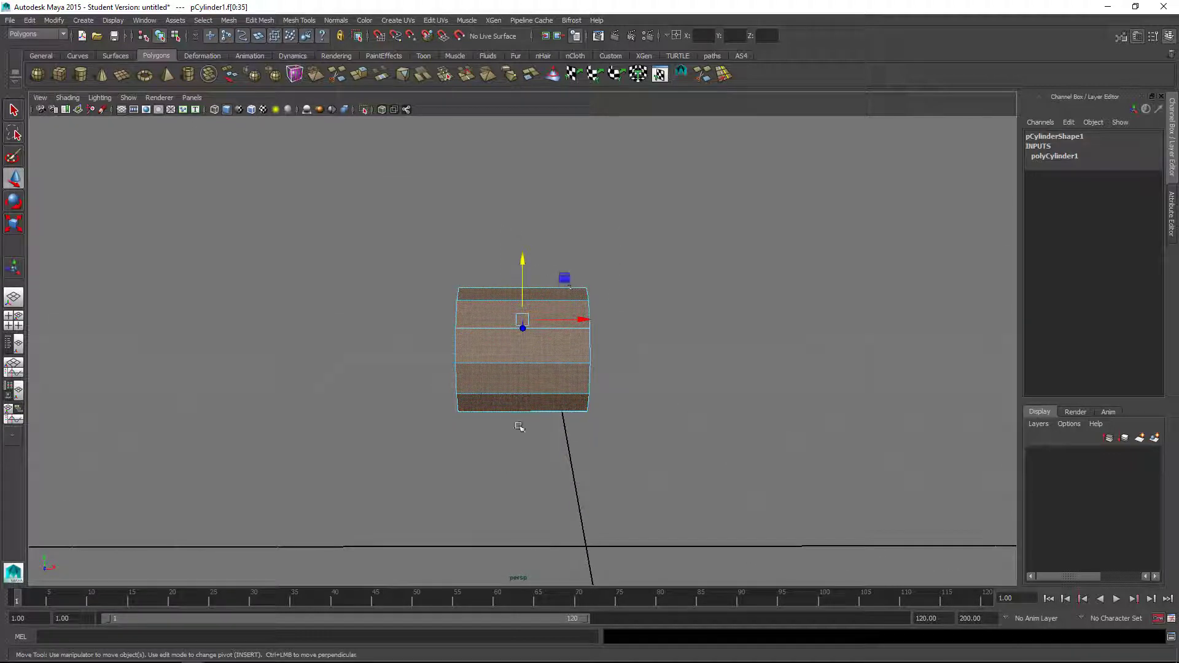
{"action": "left_click_drag", "start_coordinate": [519, 427], "coordinate": [532, 552], "text": "ctrl"}
{"action": "left_click_drag", "start_coordinate": [632, 474], "coordinate": [584, 473], "text": "alt"}
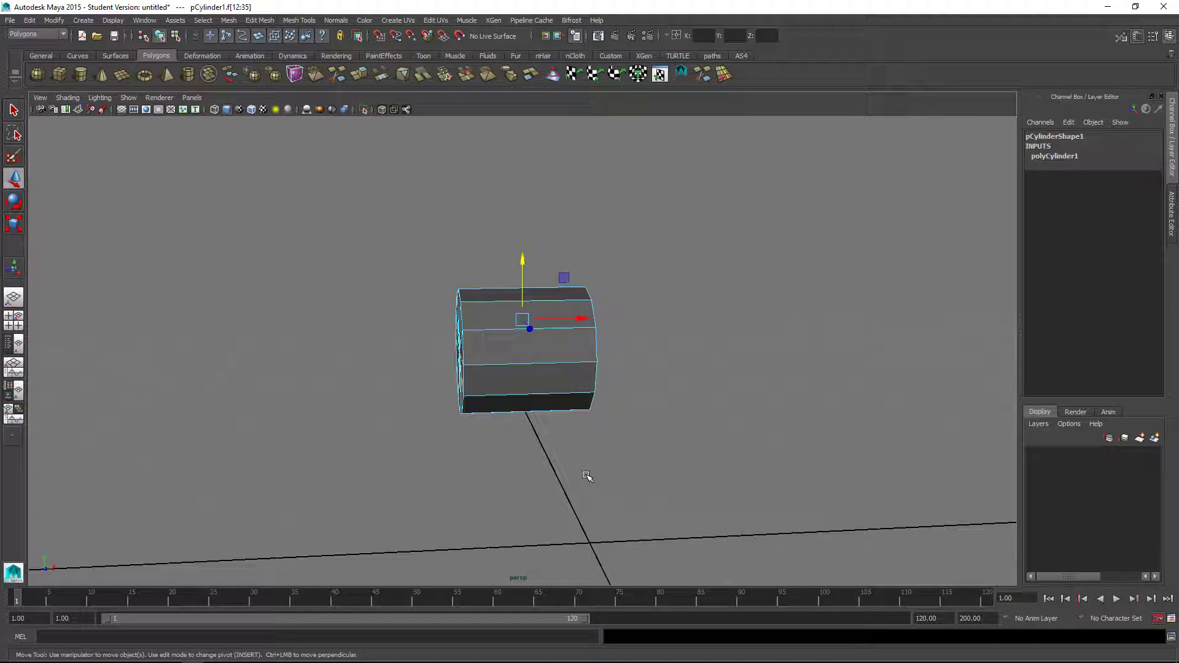
{"action": "left_click", "coordinate": [596, 484]}
- Extrude the cylinder's open -X edge loop about 4.69 units along the bar to the start of the bend, with 5 divisions
{"action": "key", "text": "space"}
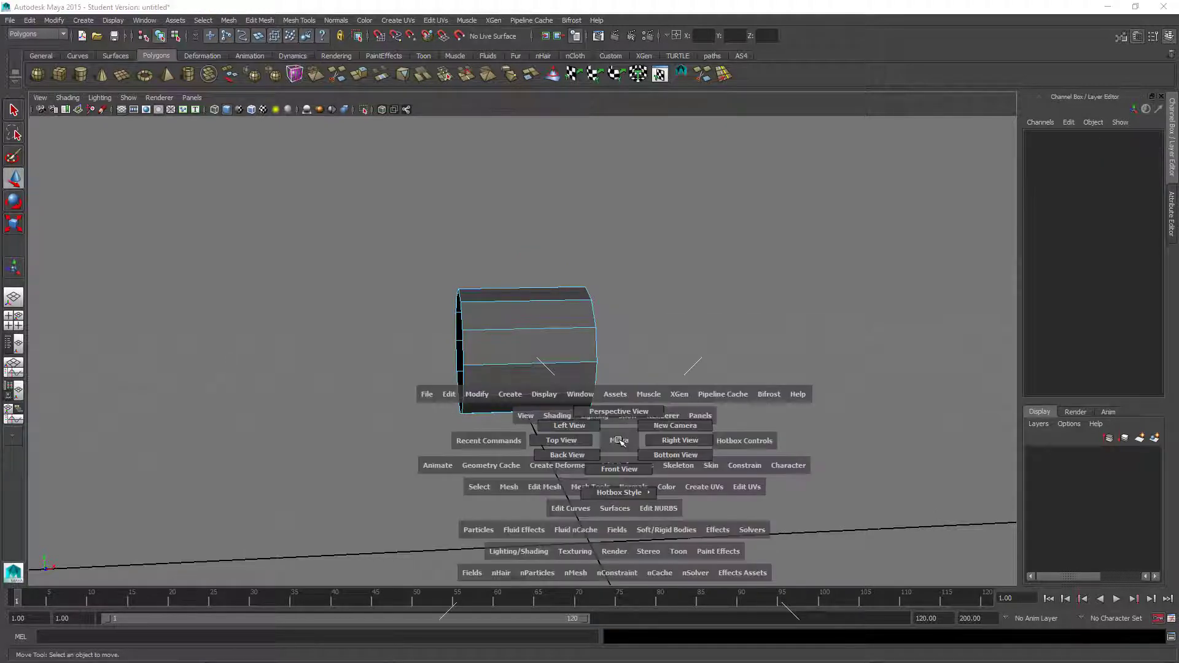
{"action": "left_click_drag", "start_coordinate": [621, 440], "coordinate": [622, 469]}
{"action": "right_click_drag", "start_coordinate": [579, 260], "coordinate": [577, 234]}
{"action": "left_click_drag", "start_coordinate": [578, 244], "coordinate": [581, 356]}
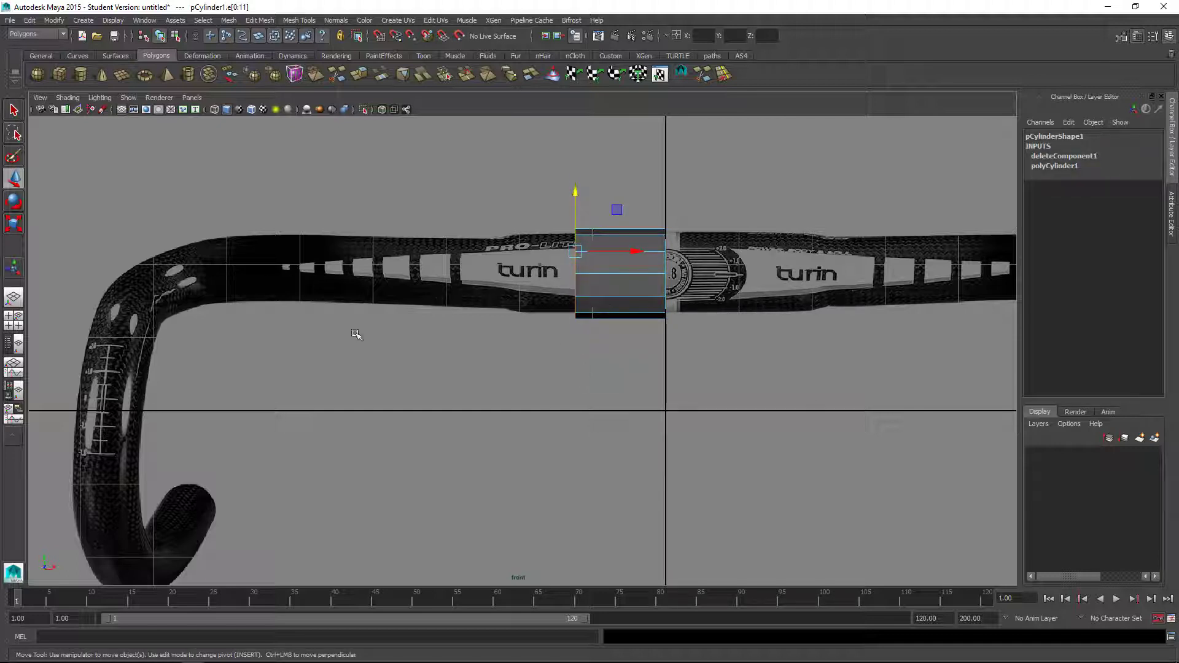
{"action": "right_click", "coordinate": [475, 335], "text": "shift"}
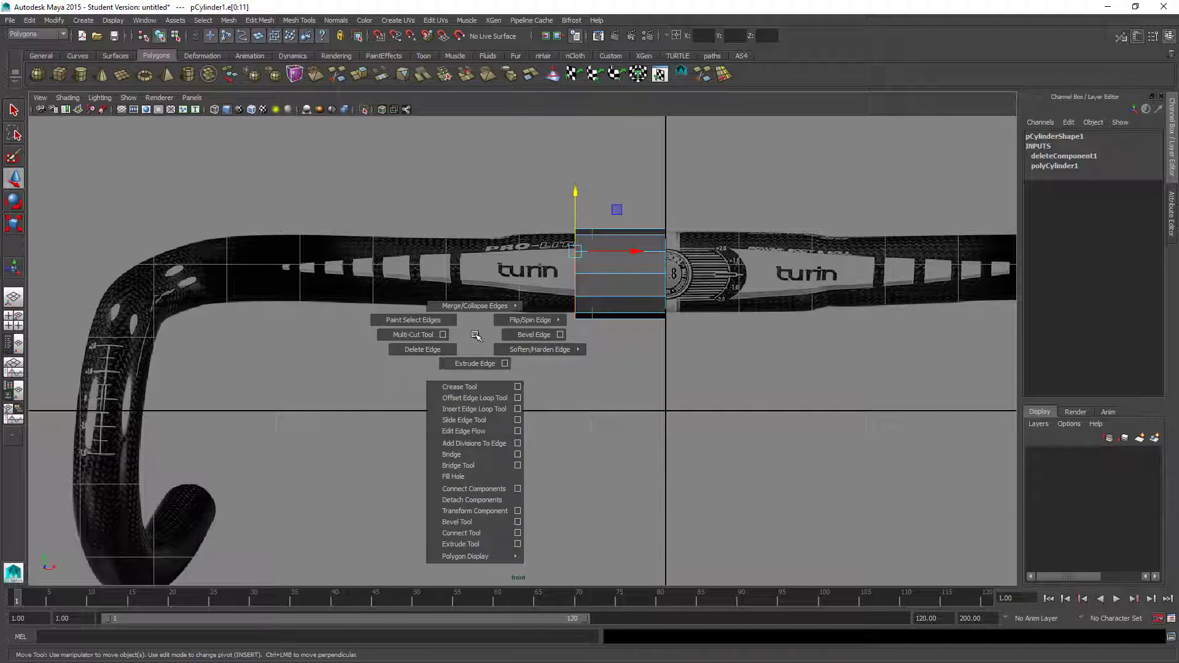
{"action": "left_click", "coordinate": [477, 364]}
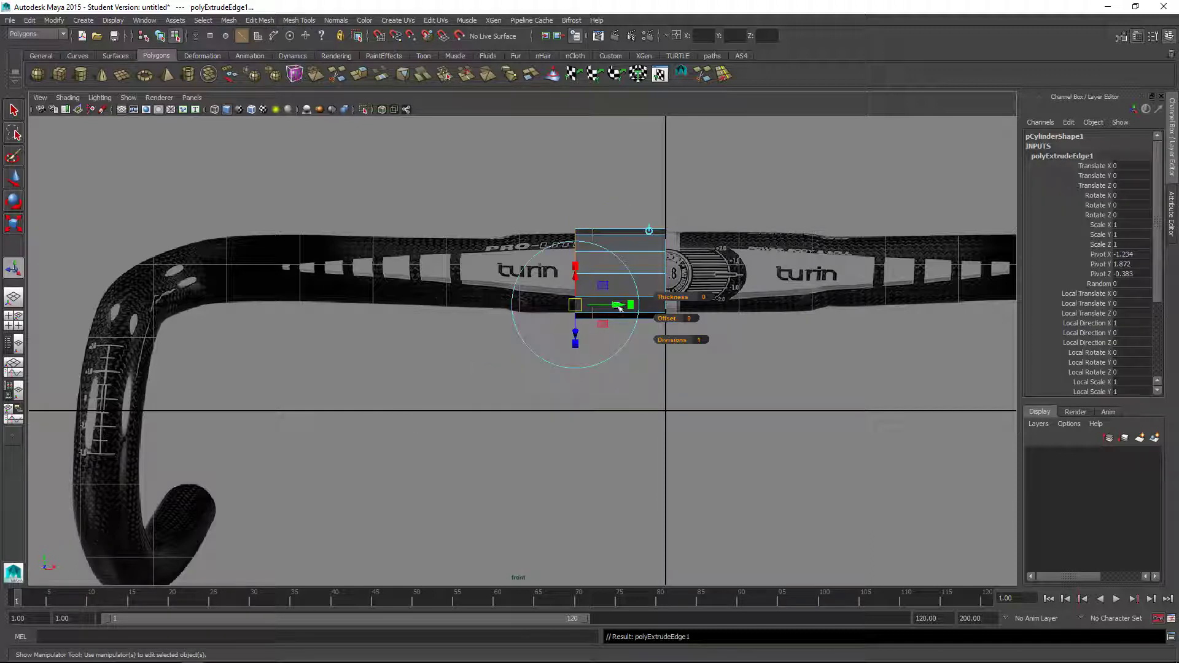
{"action": "left_click_drag", "start_coordinate": [618, 306], "coordinate": [274, 305]}
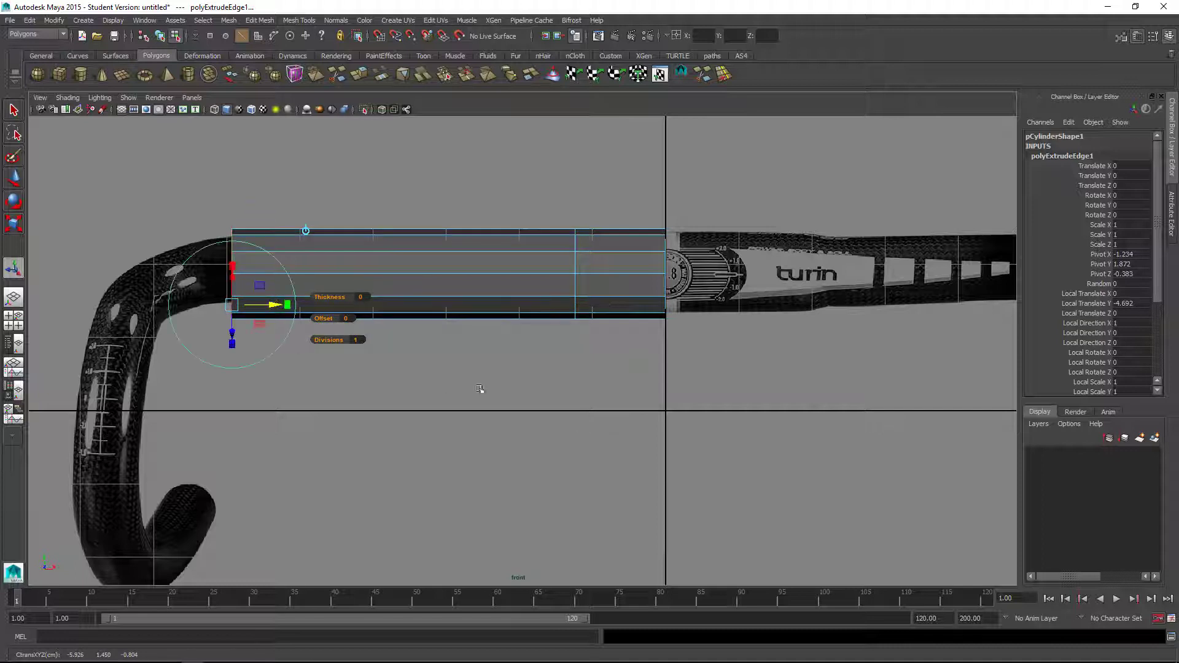
{"action": "left_click_drag", "start_coordinate": [332, 338], "coordinate": [349, 339]}
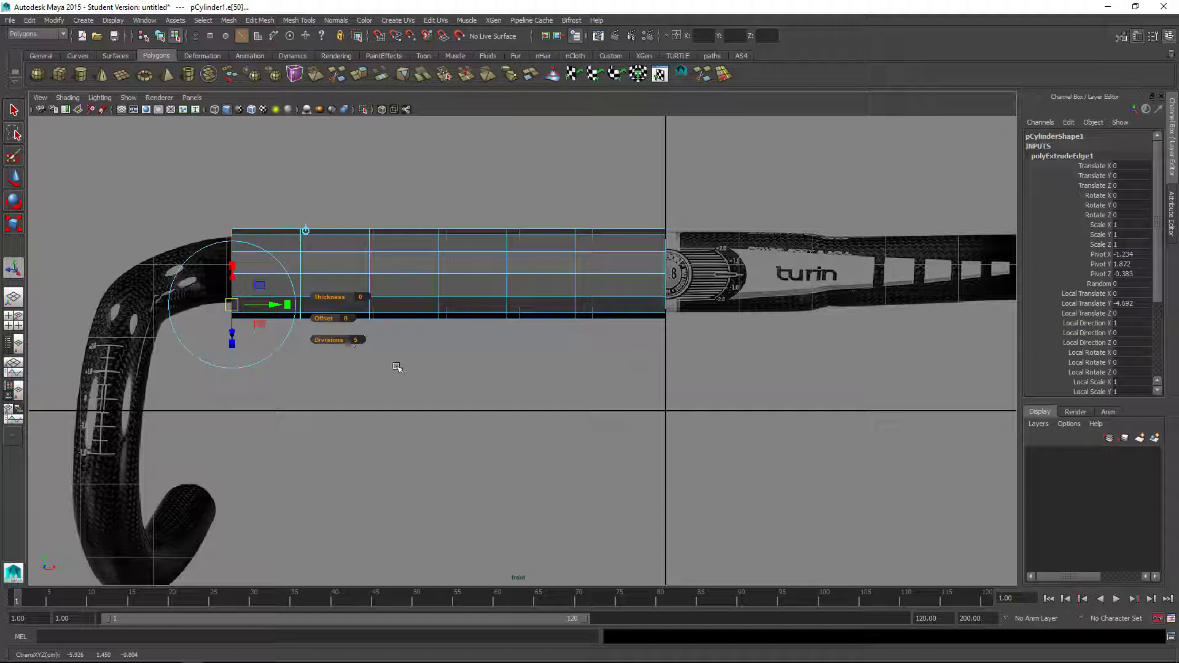
{"action": "left_click", "coordinate": [523, 358]}
- Create a polygon torus and move it along X over the handlebar's drop section, to about -7.39
{"action": "key", "text": "space"}
{"action": "left_click_drag", "start_coordinate": [504, 355], "coordinate": [501, 325]}
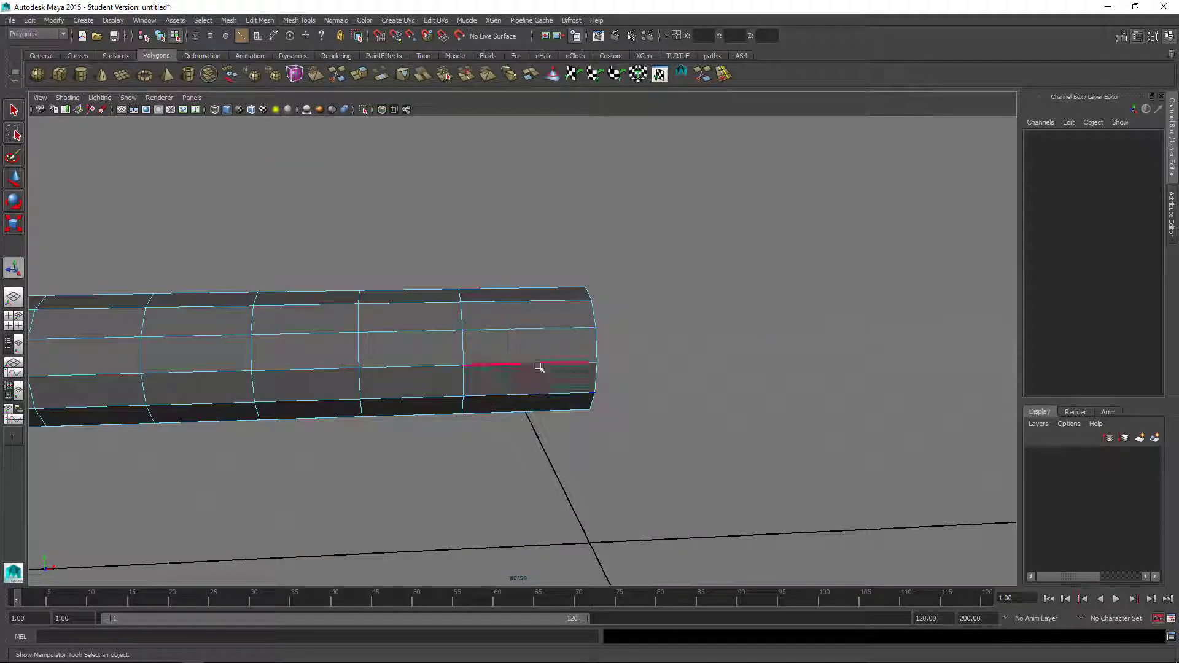
{"action": "right_click_drag", "start_coordinate": [674, 373], "coordinate": [334, 374], "text": "alt"}
{"action": "key", "text": "space"}
{"action": "left_click", "coordinate": [363, 378]}
{"action": "left_click_drag", "start_coordinate": [362, 379], "coordinate": [361, 405]}
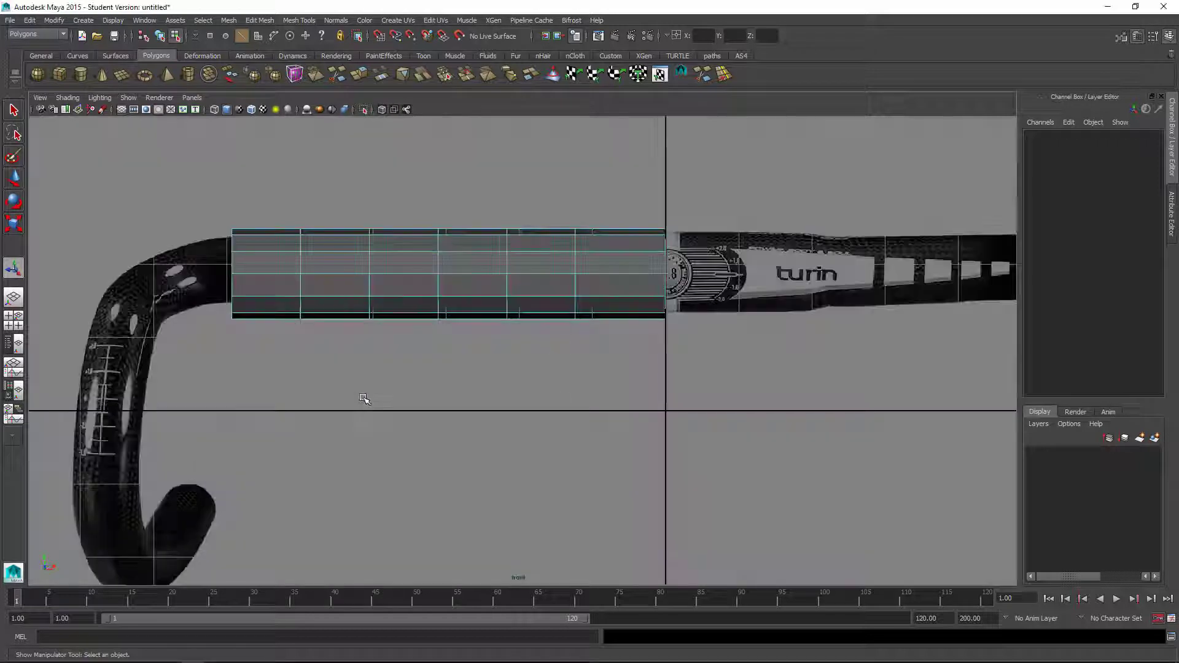
{"action": "middle_click_drag", "start_coordinate": [229, 580], "coordinate": [401, 559], "text": "alt"}
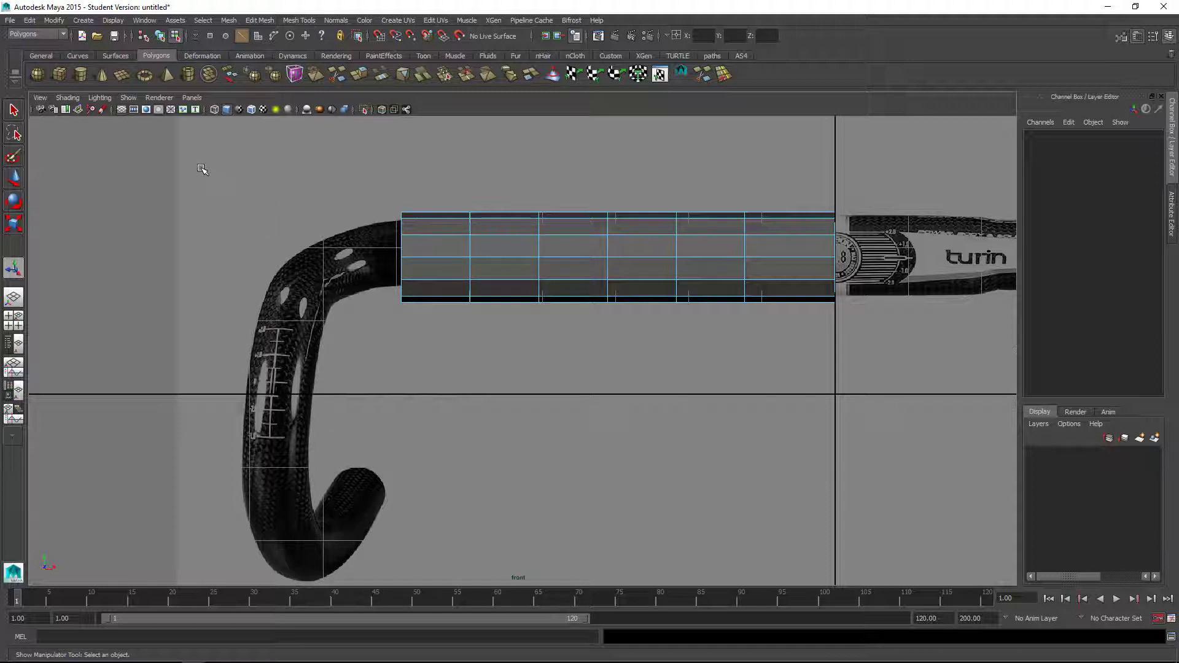
{"action": "left_click", "coordinate": [145, 74]}
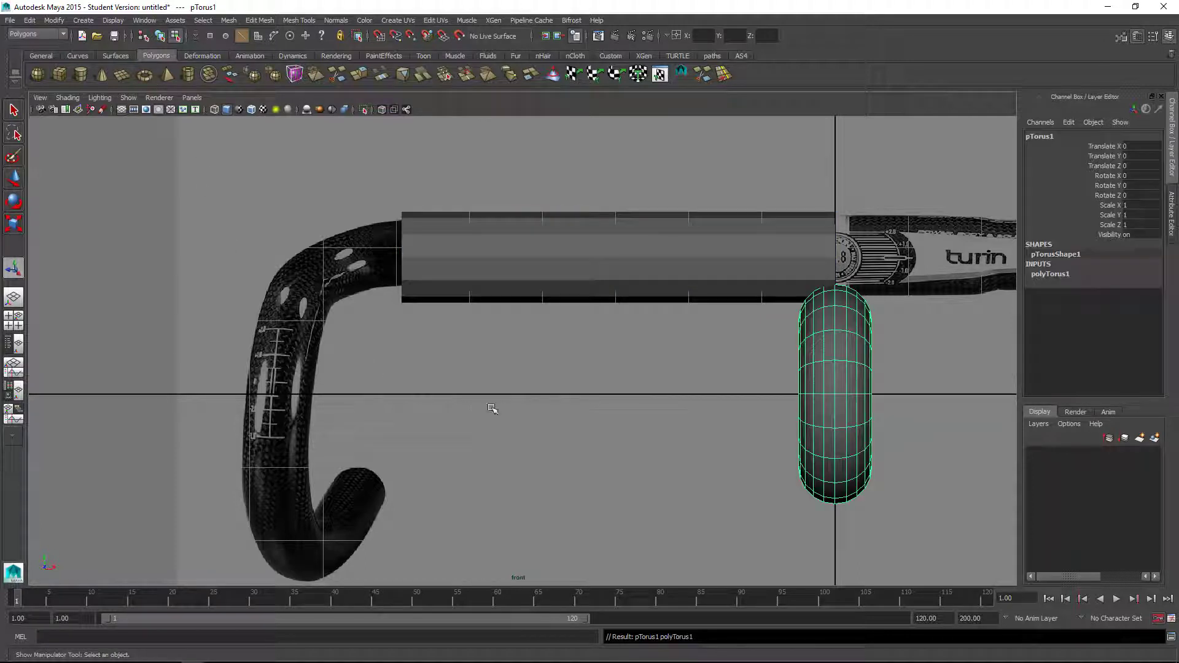
{"action": "key", "text": "w"}
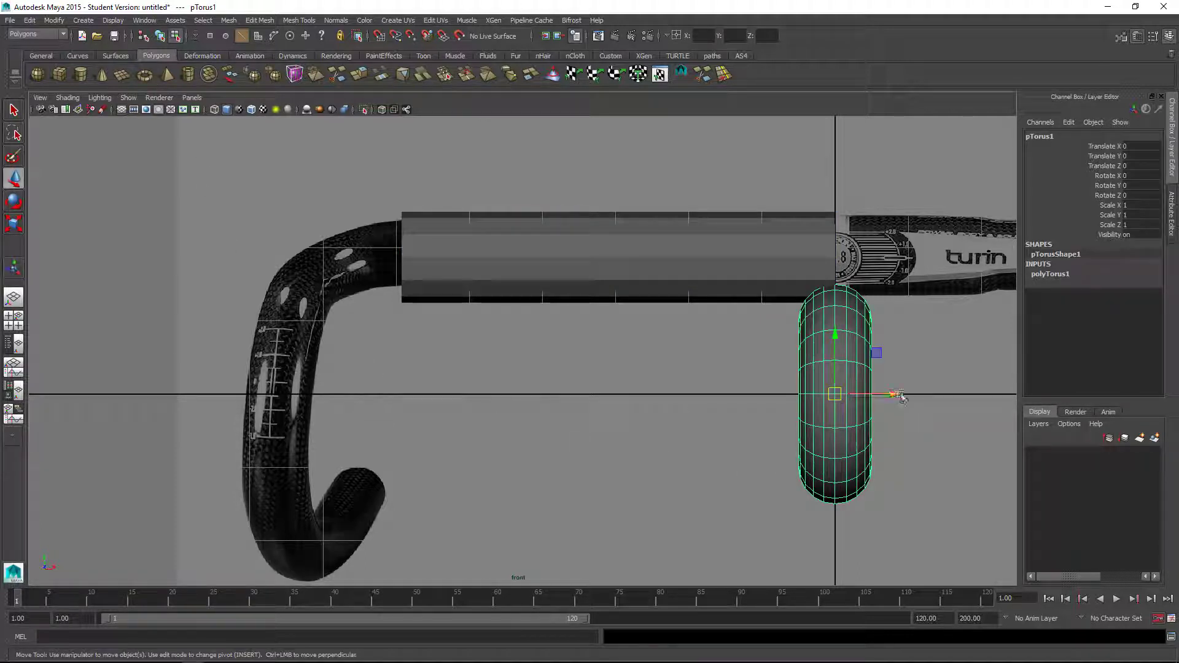
{"action": "left_click_drag", "start_coordinate": [894, 395], "coordinate": [334, 393]}
- Position the torus vertically below the bar in the side view, at about -0.9 in Y
{"action": "key", "text": "space"}
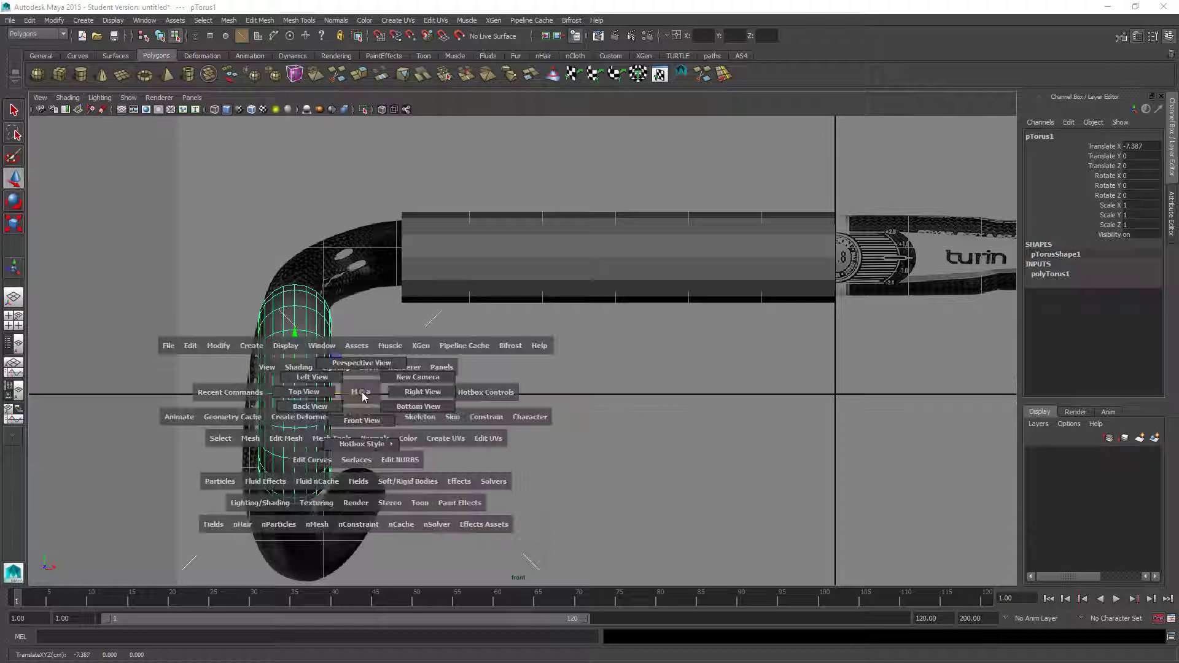
{"action": "left_click", "coordinate": [431, 396]}
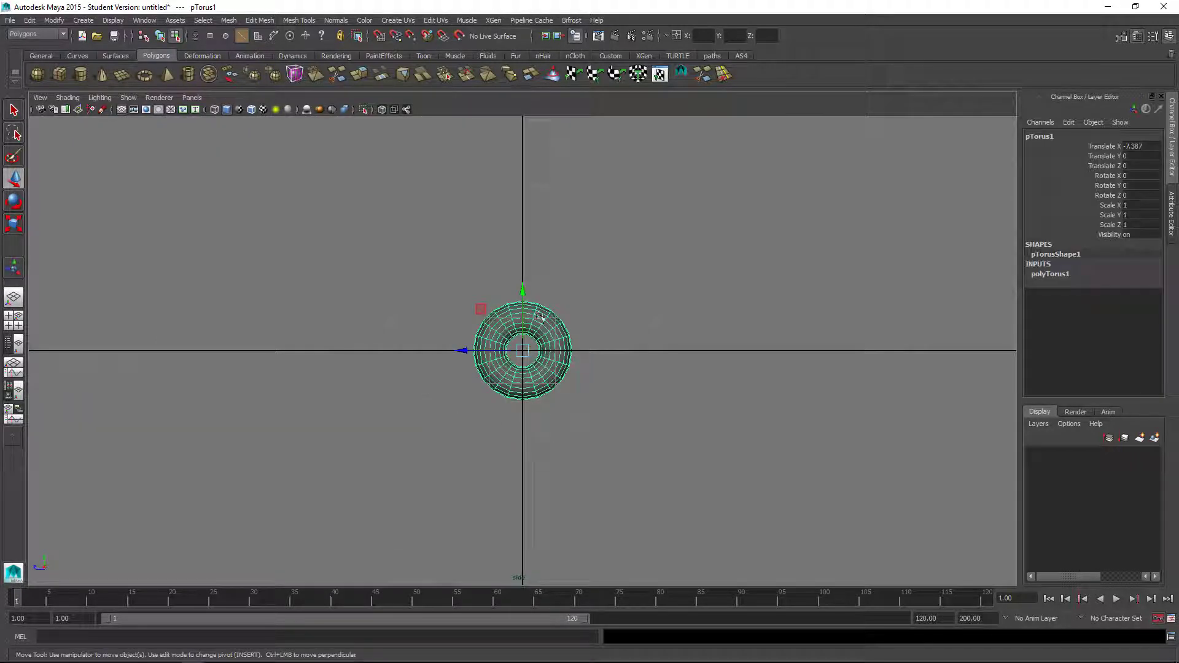
{"action": "left_click_drag", "start_coordinate": [519, 290], "coordinate": [521, 360]}
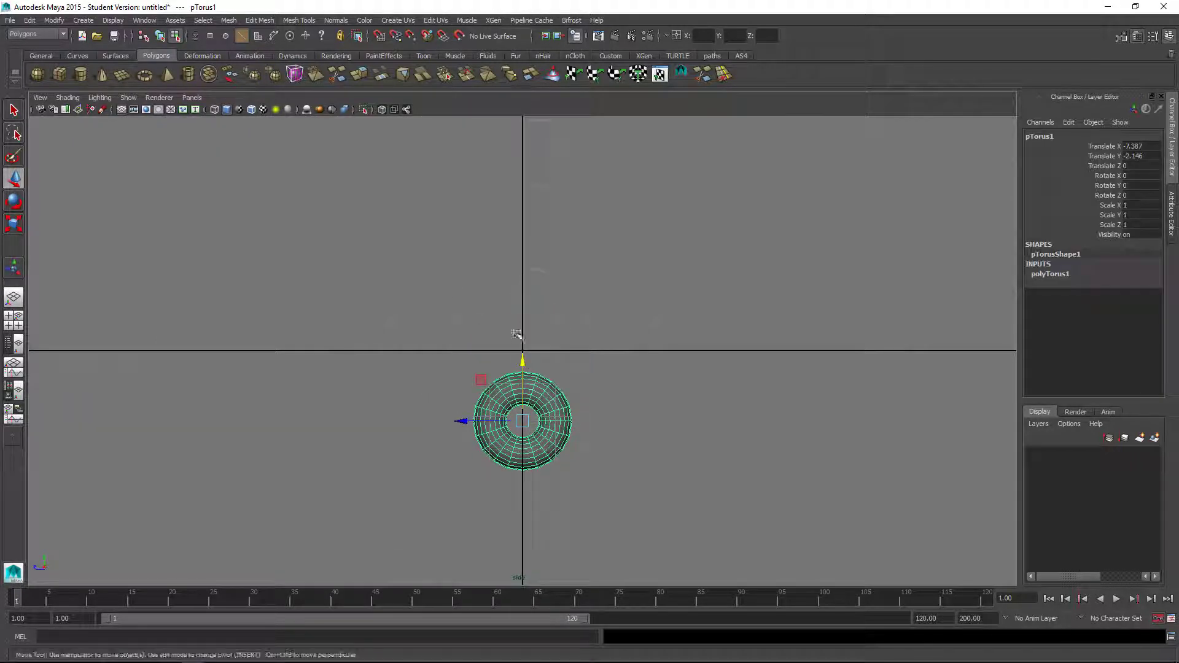
{"action": "left_click", "coordinate": [557, 395]}
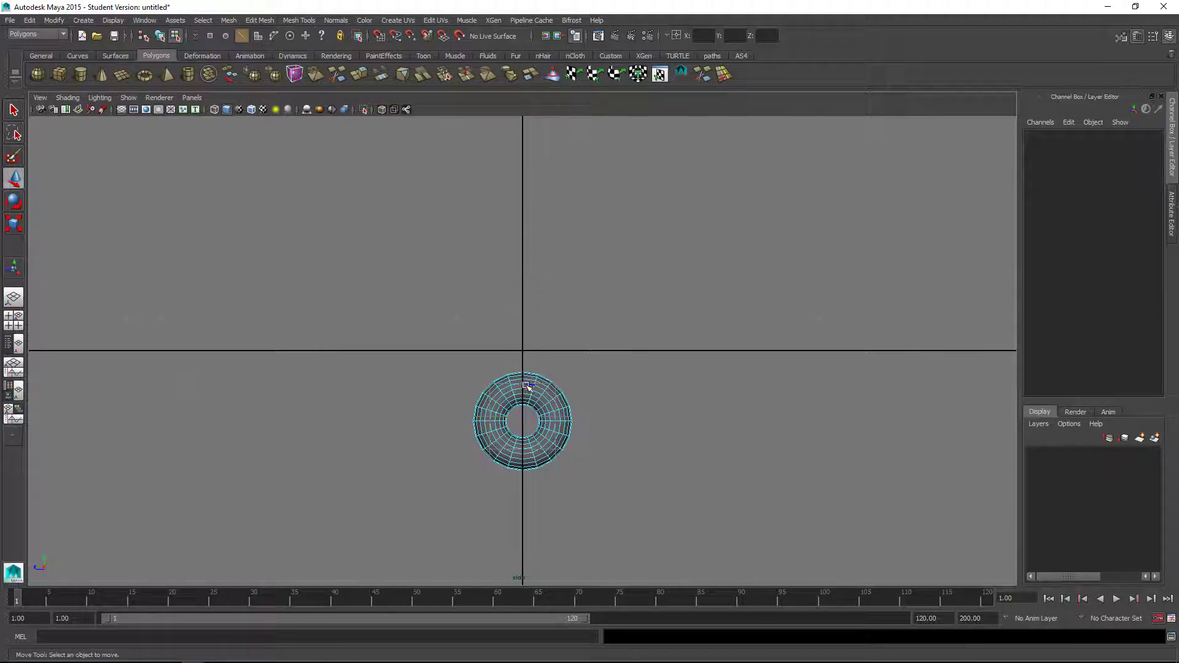
{"action": "right_click_drag", "start_coordinate": [527, 385], "coordinate": [563, 358]}
{"action": "left_click", "coordinate": [534, 373]}
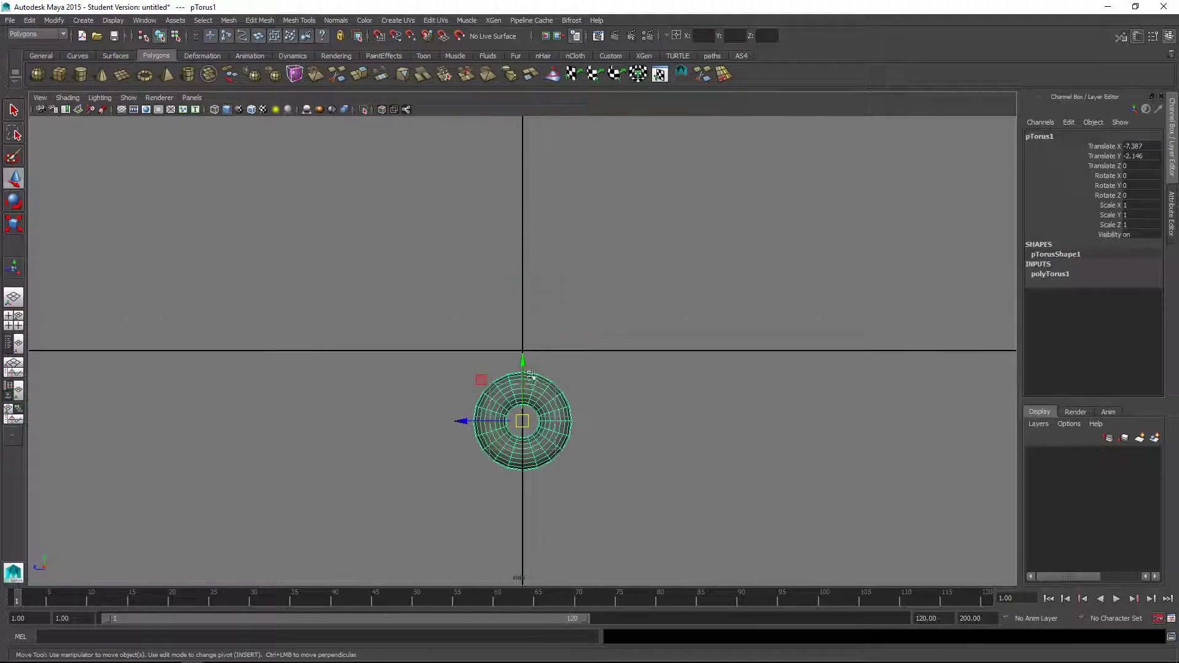
{"action": "left_click_drag", "start_coordinate": [527, 362], "coordinate": [528, 322]}
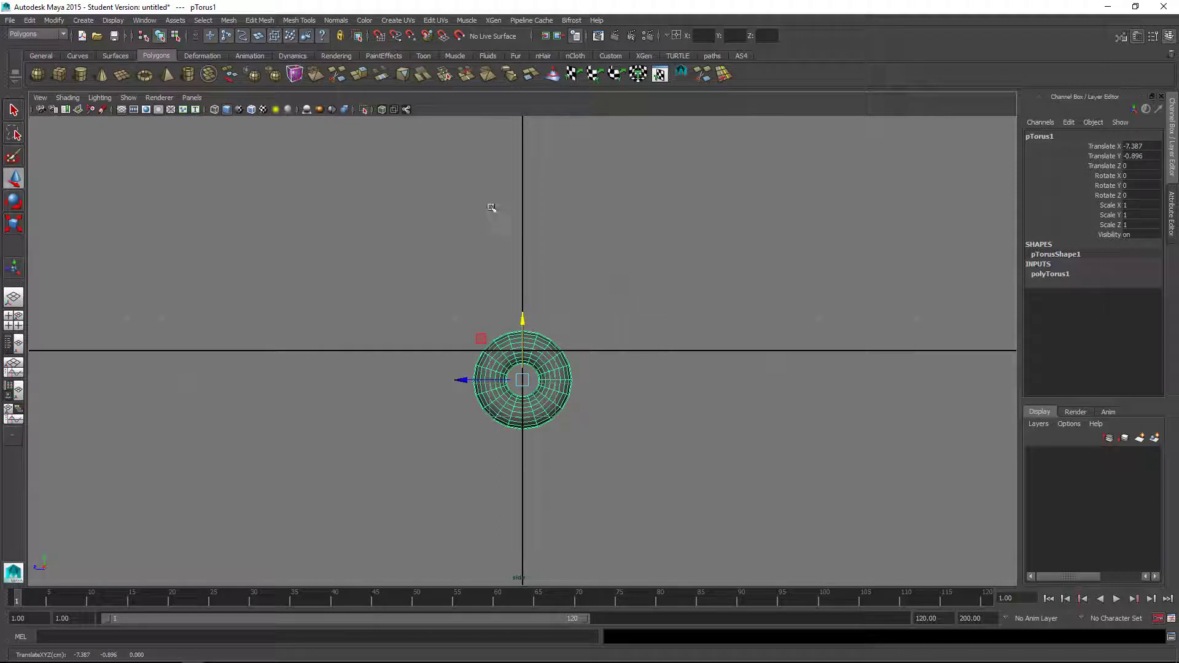
- Lighten the 3D view background to a paler grey in the color settings
{"action": "left_click", "coordinate": [144, 20]}
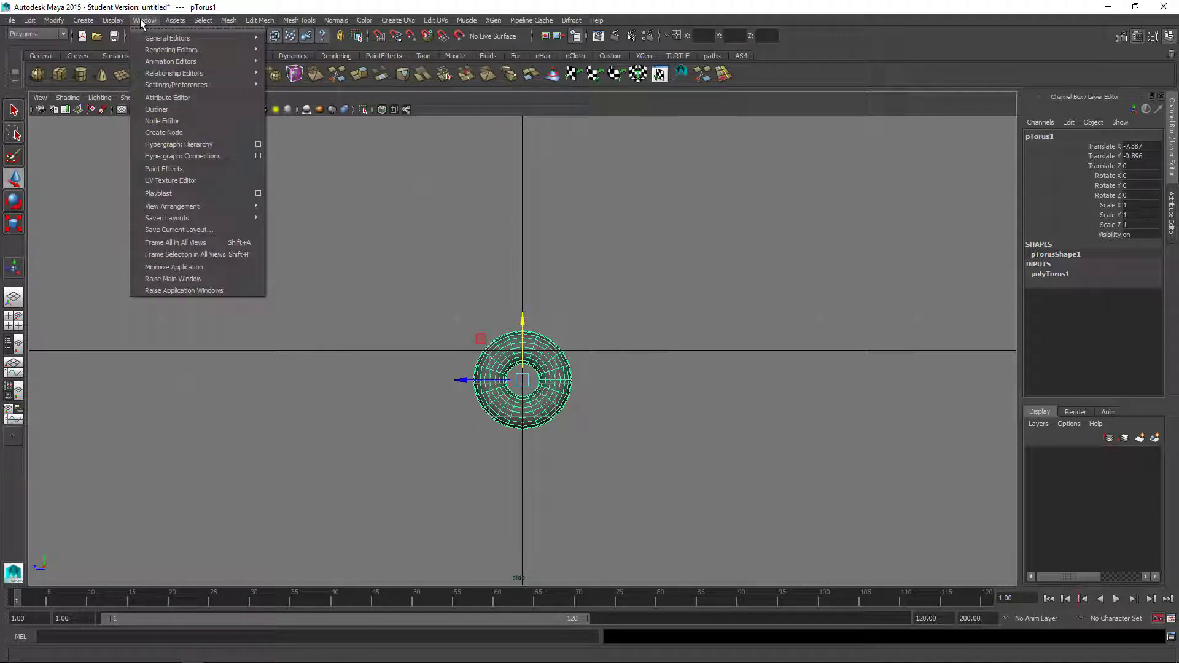
{"action": "mouse_move", "coordinate": [174, 85]}
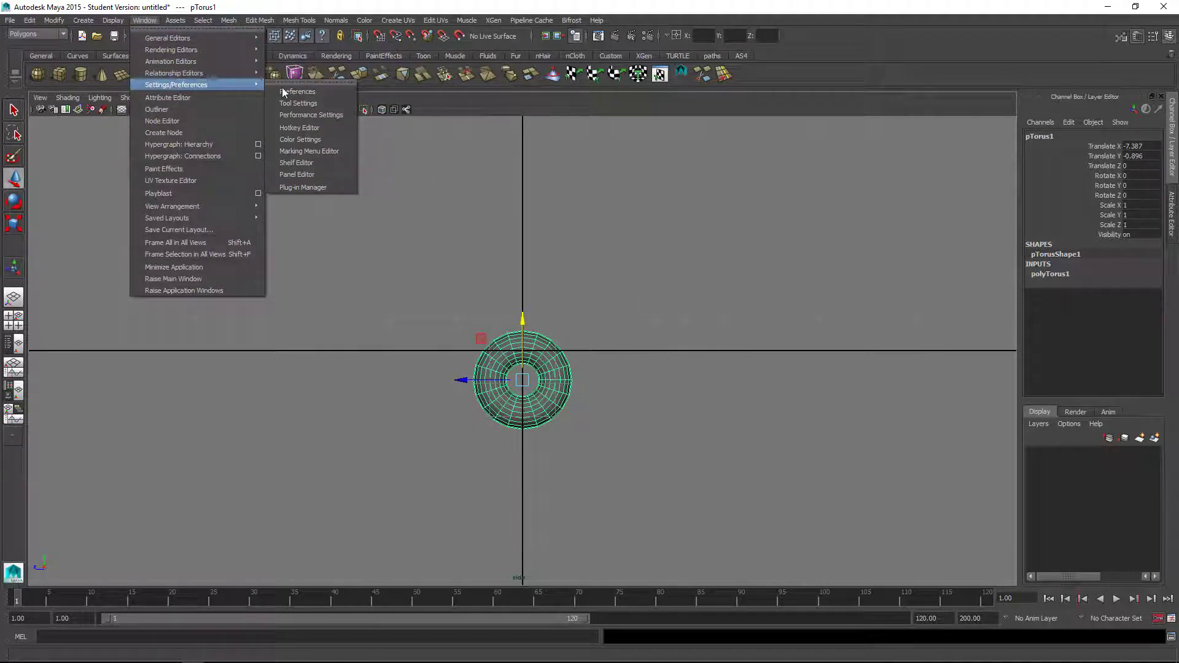
{"action": "left_click", "coordinate": [328, 140]}
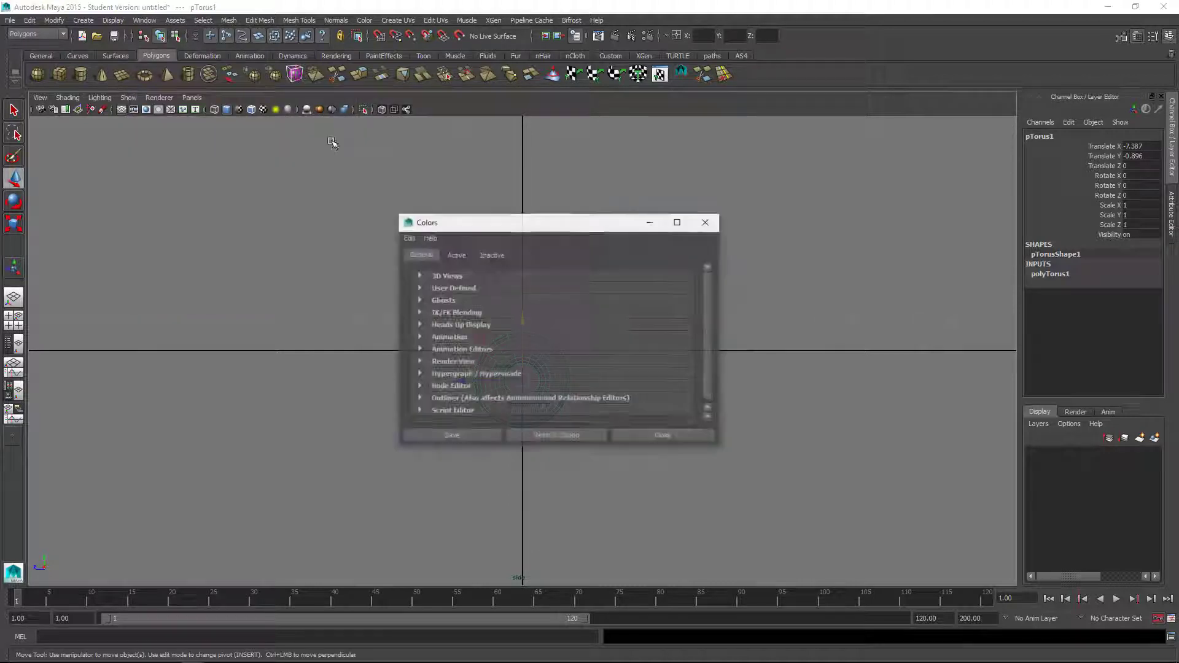
{"action": "left_click", "coordinate": [424, 275]}
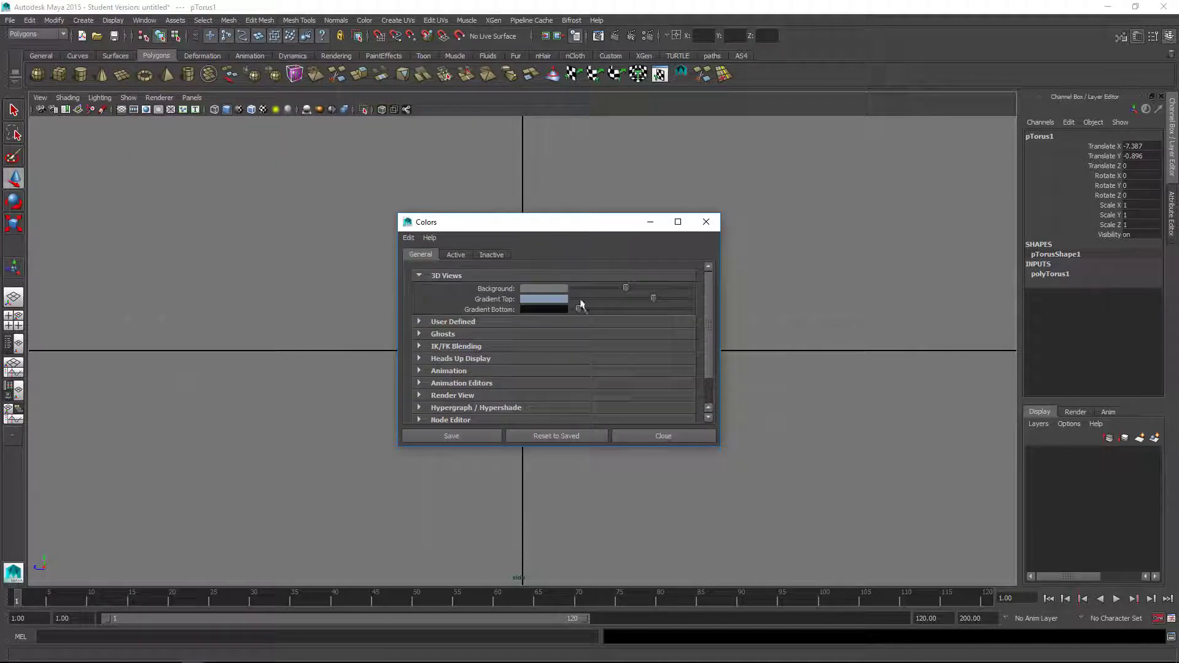
{"action": "left_click_drag", "start_coordinate": [624, 285], "coordinate": [640, 285]}
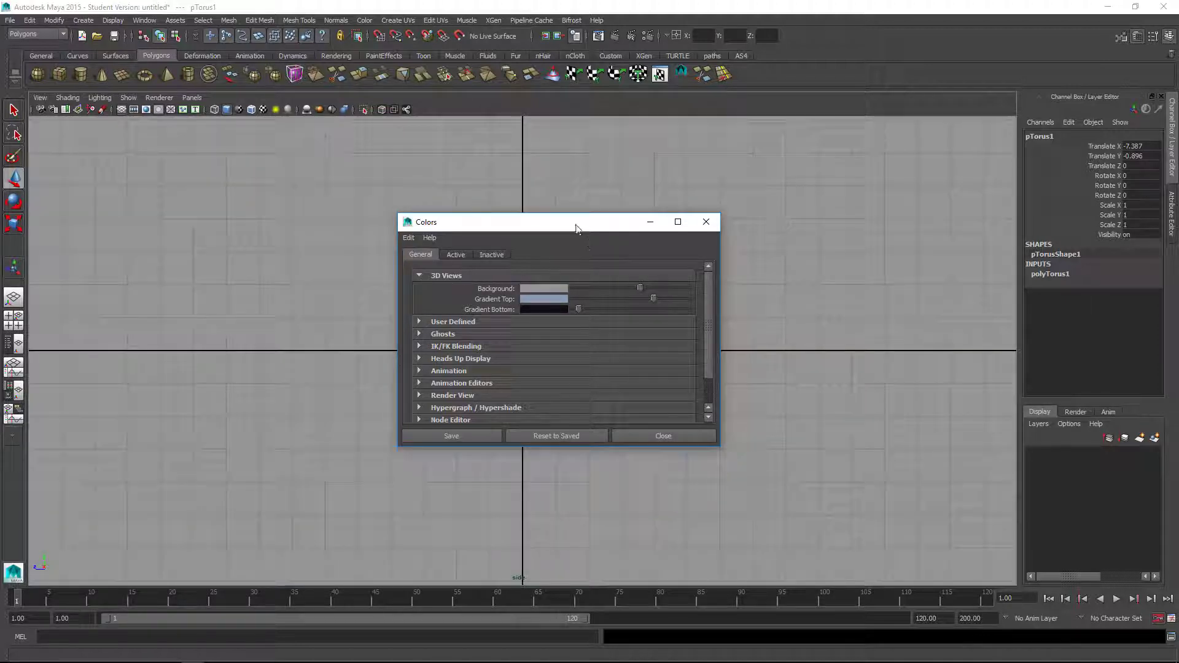
{"action": "left_click_drag", "start_coordinate": [576, 225], "coordinate": [858, 219]}
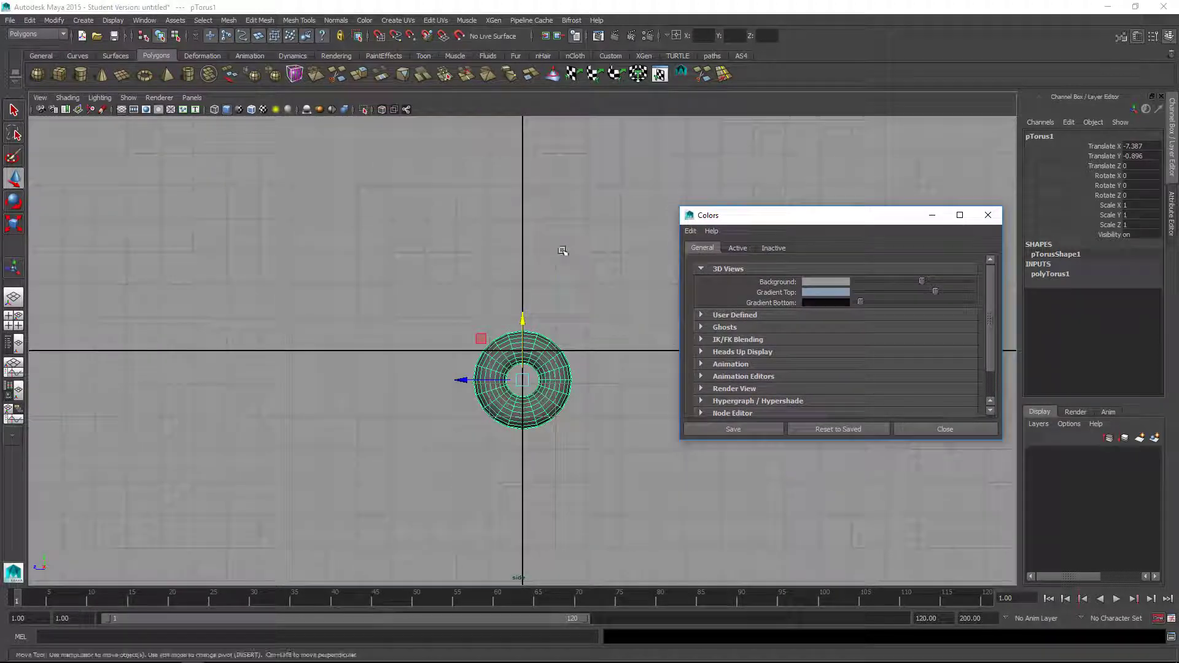
{"action": "left_click_drag", "start_coordinate": [565, 254], "coordinate": [470, 294]}
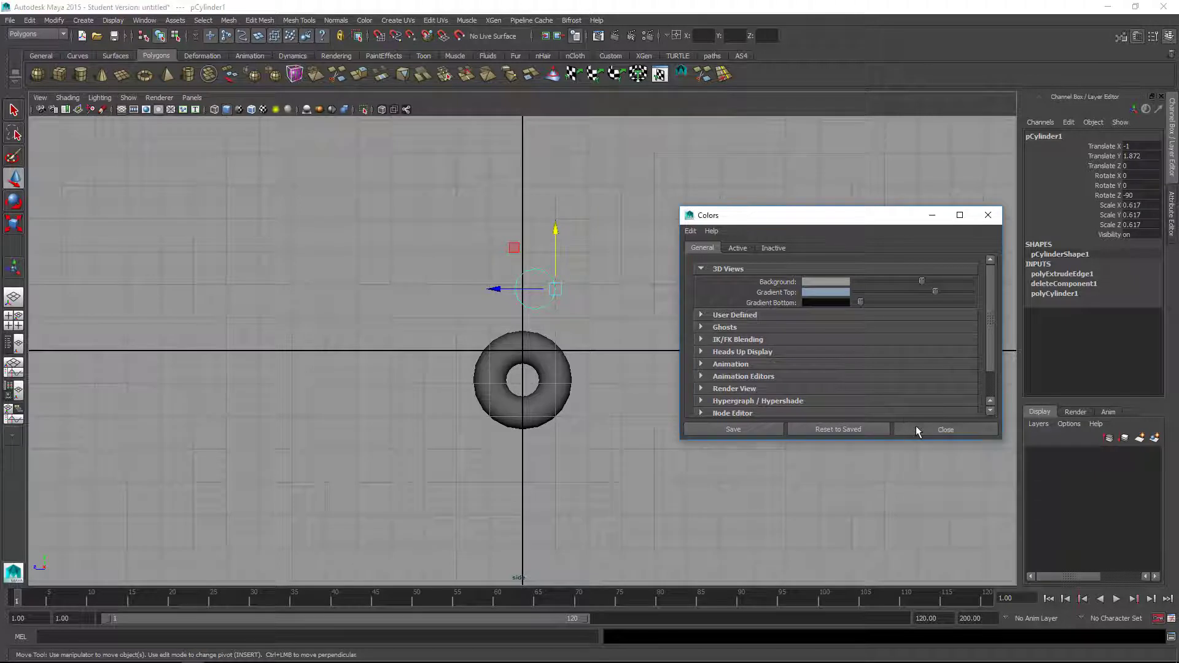
{"action": "left_click", "coordinate": [915, 426]}
- Set the torus's Subdivisions Height to 12
{"action": "left_click", "coordinate": [618, 331]}
{"action": "left_click", "coordinate": [565, 288]}
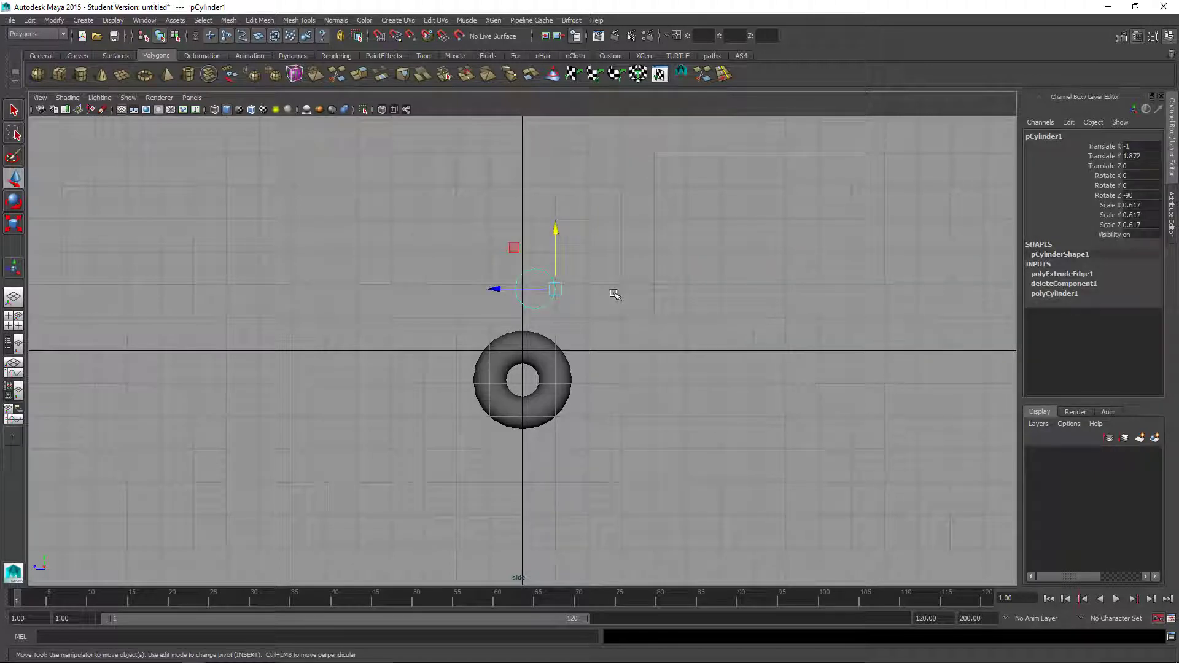
{"action": "key", "text": "space"}
{"action": "left_click_drag", "start_coordinate": [616, 294], "coordinate": [617, 261]}
{"action": "left_click_drag", "start_coordinate": [382, 408], "coordinate": [760, 423], "text": "alt"}
{"action": "left_click", "coordinate": [242, 417]}
{"action": "left_click", "coordinate": [1062, 274]}
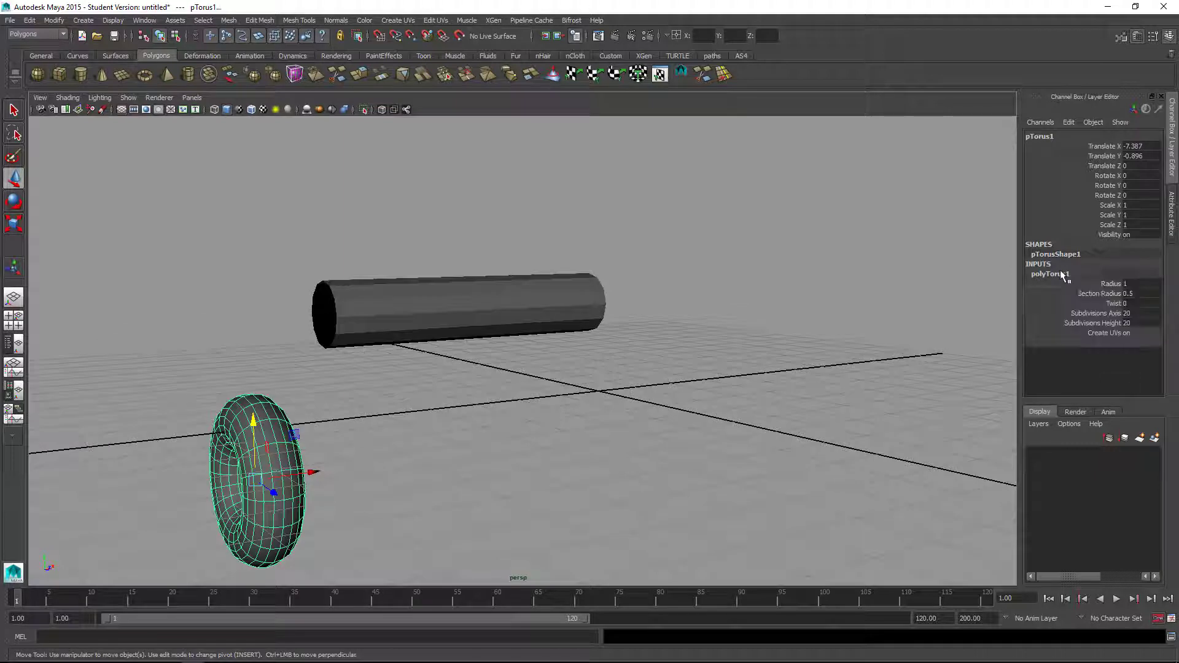
{"action": "double_click", "coordinate": [1132, 321]}
{"action": "type", "text": "12"}
{"action": "key", "text": "Return"}
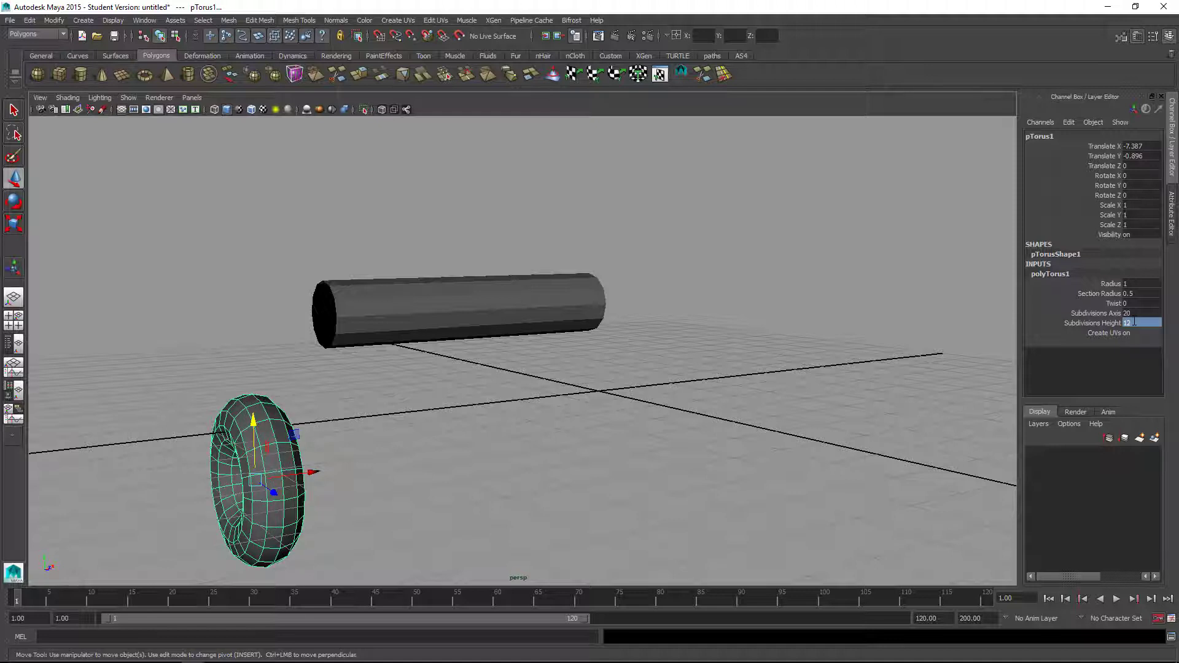
- Delete the faces of the torus's -Z half, leaving a C-shaped half ring for the drop
{"action": "left_click_drag", "start_coordinate": [129, 349], "coordinate": [480, 369], "text": "alt"}
{"action": "right_click_drag", "start_coordinate": [480, 369], "coordinate": [481, 398]}
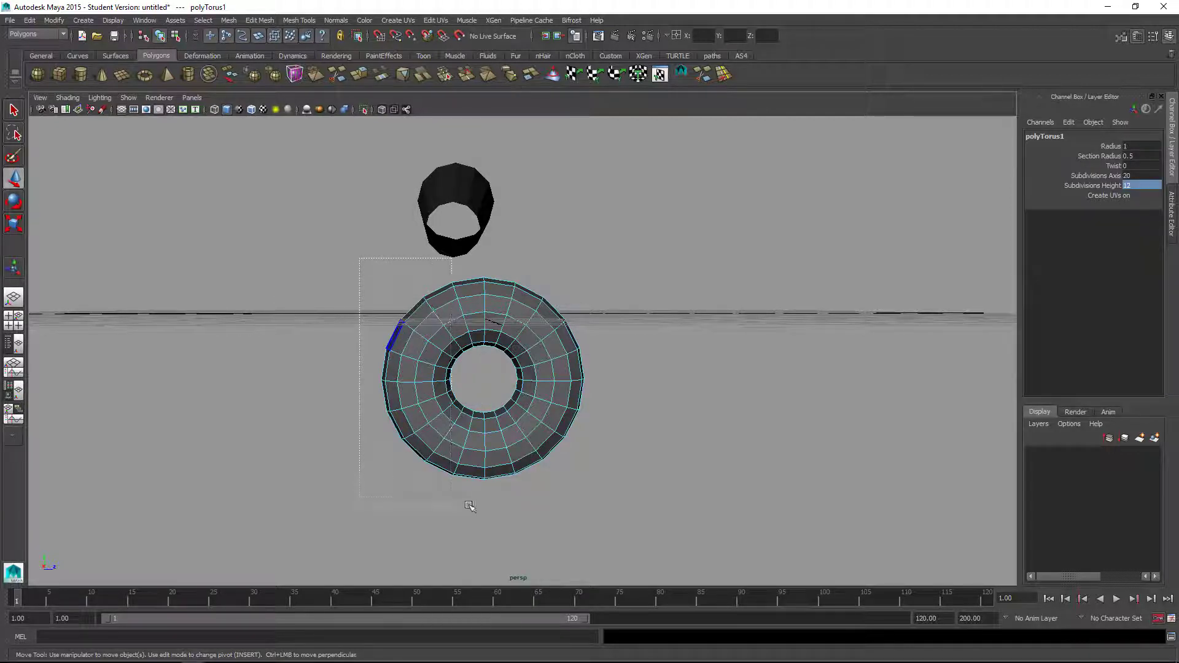
{"action": "left_click_drag", "start_coordinate": [470, 505], "coordinate": [474, 506]}
{"action": "key", "text": "Delete"}
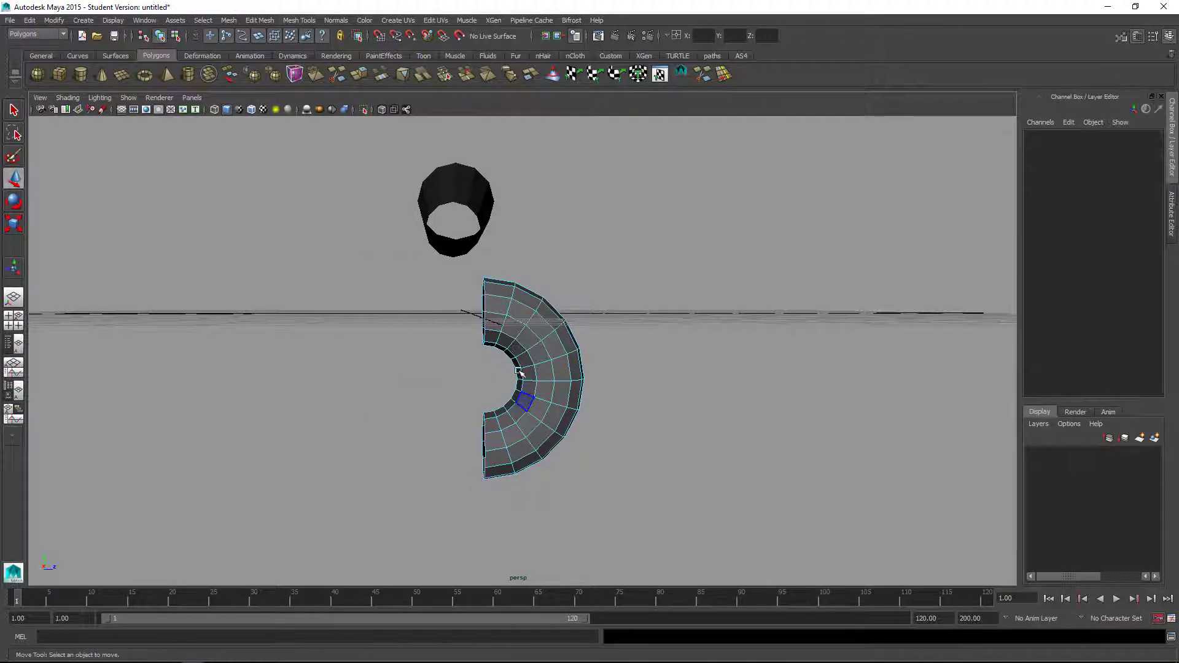
{"action": "left_click_drag", "start_coordinate": [570, 408], "coordinate": [626, 474], "text": "alt"}
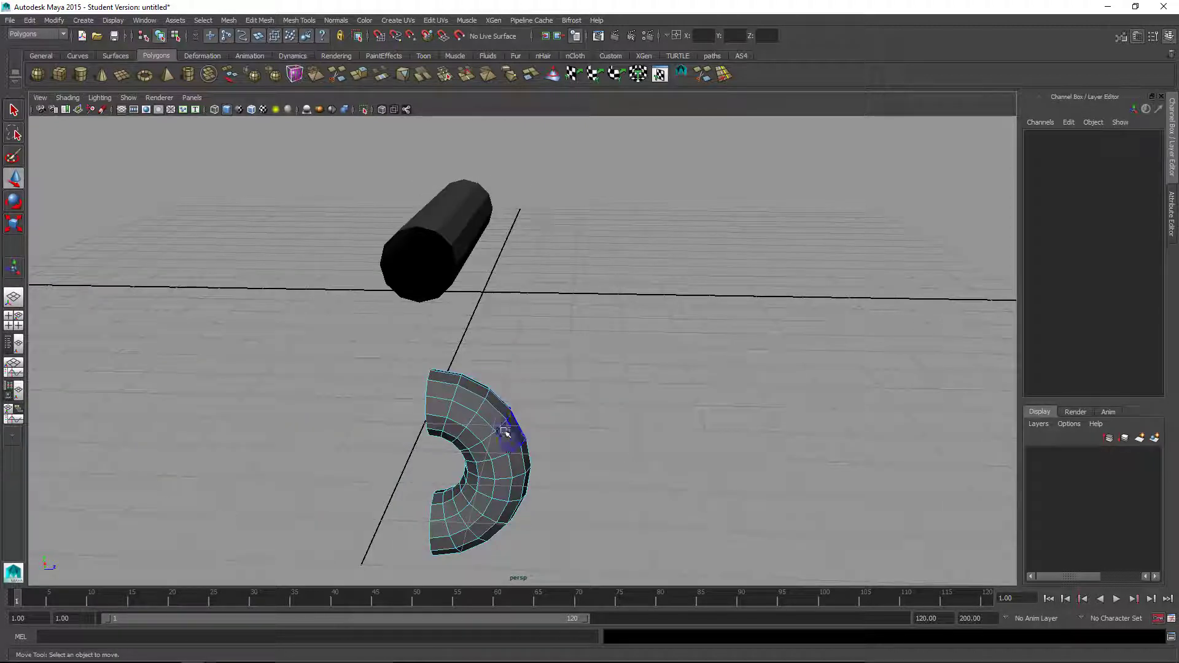
- Move the half torus to about -7.3 in X and 0.54 in Y over the reference handlebar's bend
{"action": "right_click", "coordinate": [504, 368]}
{"action": "left_click", "coordinate": [520, 388]}
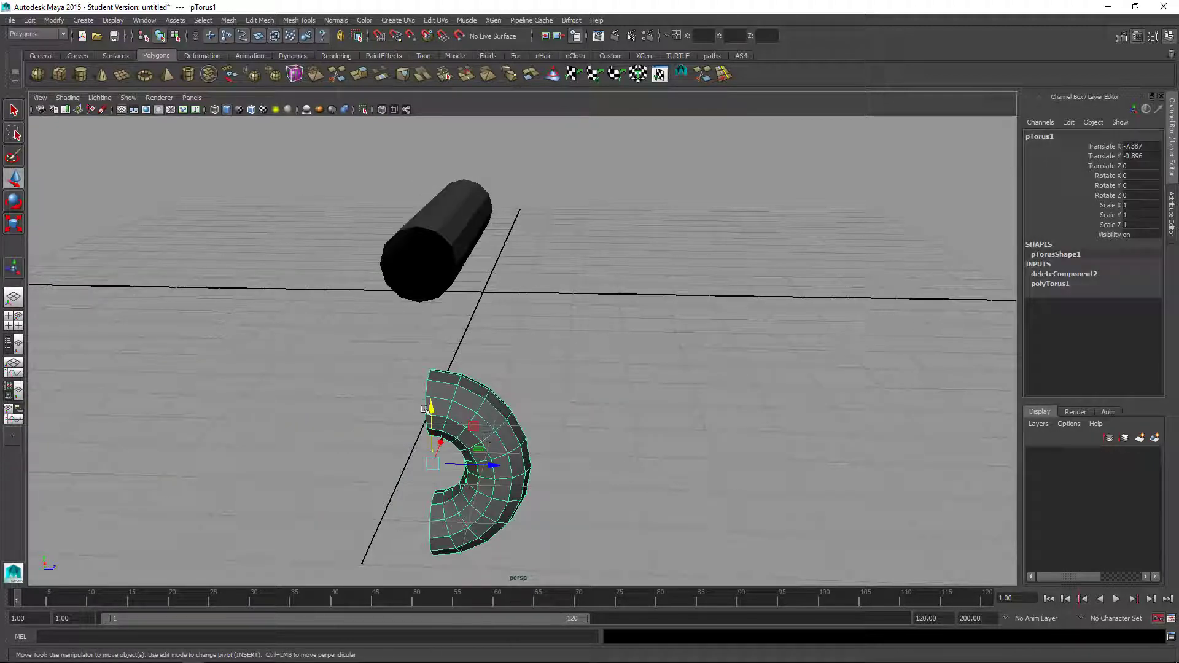
{"action": "left_click_drag", "start_coordinate": [436, 411], "coordinate": [530, 447]}
{"action": "left_click_drag", "start_coordinate": [517, 536], "coordinate": [357, 469], "text": "alt"}
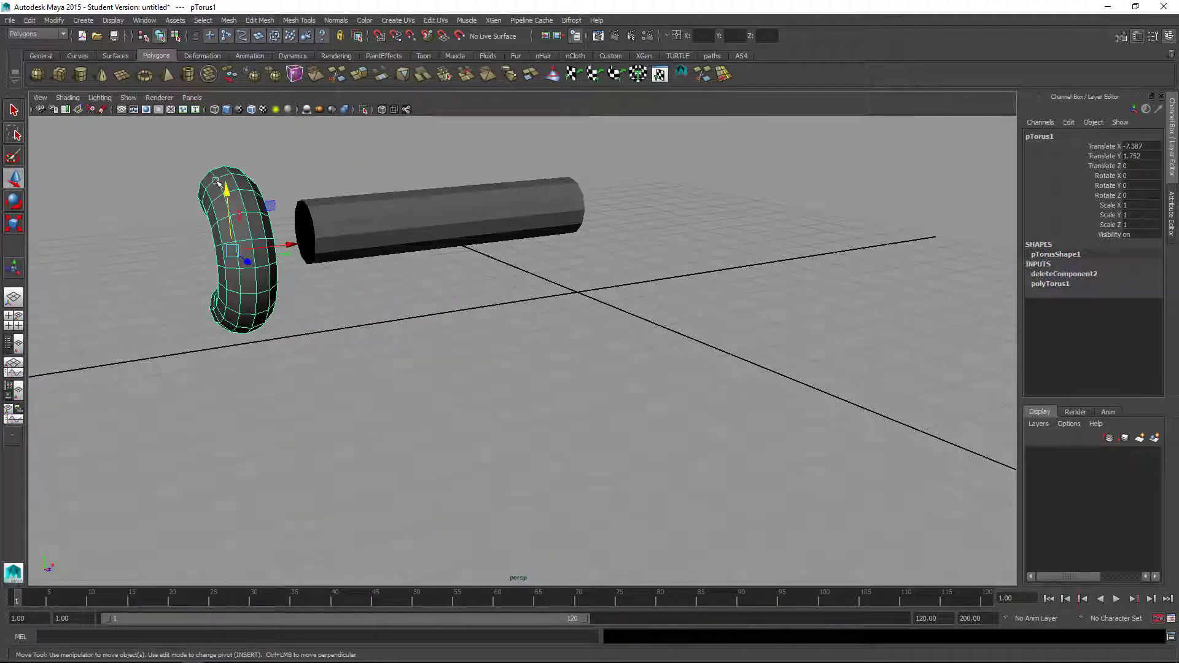
{"action": "left_click_drag", "start_coordinate": [216, 181], "coordinate": [301, 293]}
{"action": "key", "text": "space"}
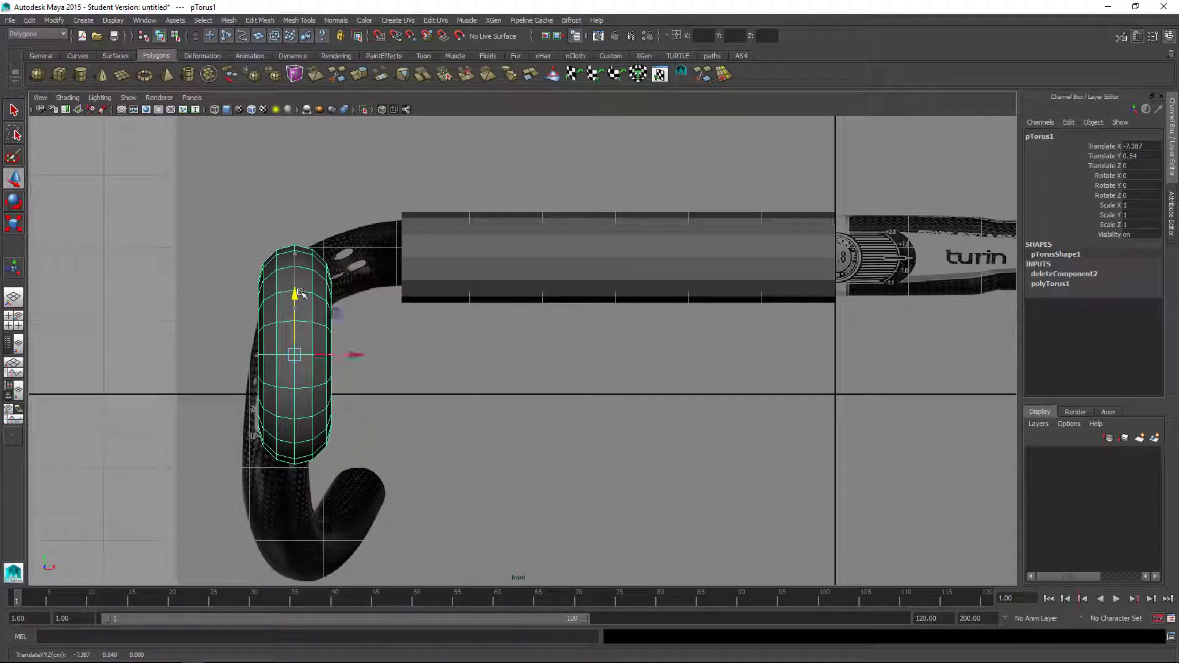
{"action": "key", "text": "4"}
{"action": "mouse_move", "coordinate": [359, 356]}
{"action": "left_mouse_down"}
{"action": "mouse_move", "coordinate": [350, 360]}
{"action": "mouse_move", "coordinate": [362, 355]}
{"action": "left_mouse_up"}
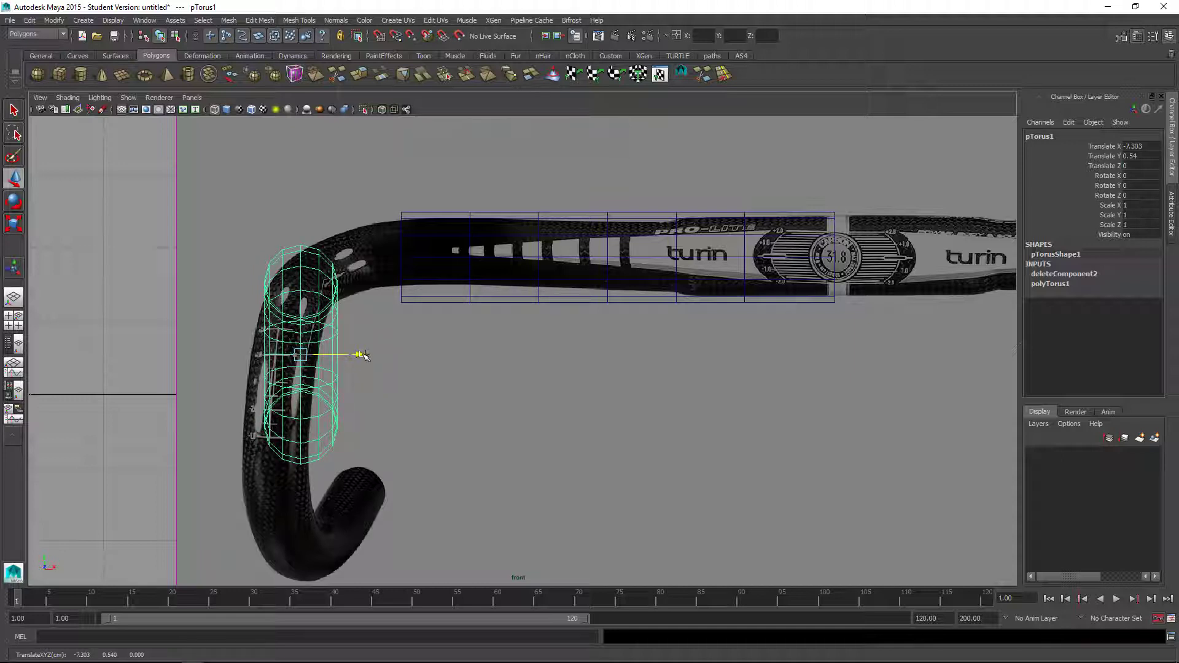
- Compare the edges at the half torus's upper end with the cylinder's end edges in the front view
{"action": "left_click", "coordinate": [308, 239]}
{"action": "left_click", "coordinate": [310, 249]}
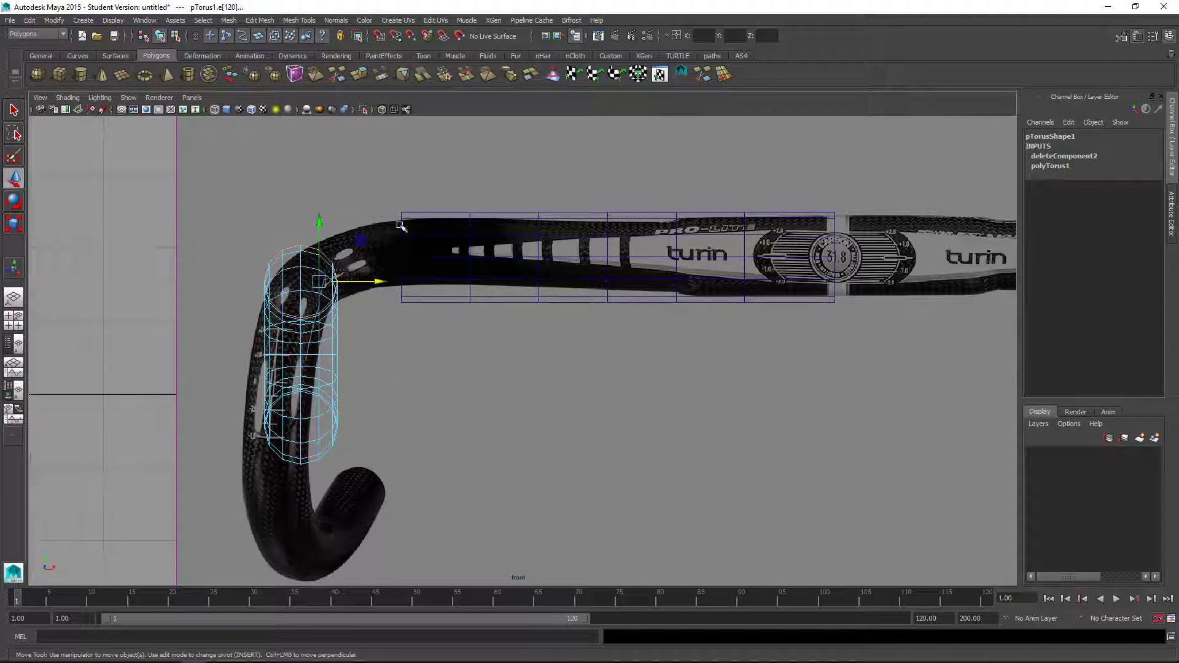
{"action": "left_click", "coordinate": [403, 248]}
{"action": "right_click_drag", "start_coordinate": [403, 248], "coordinate": [402, 229]}
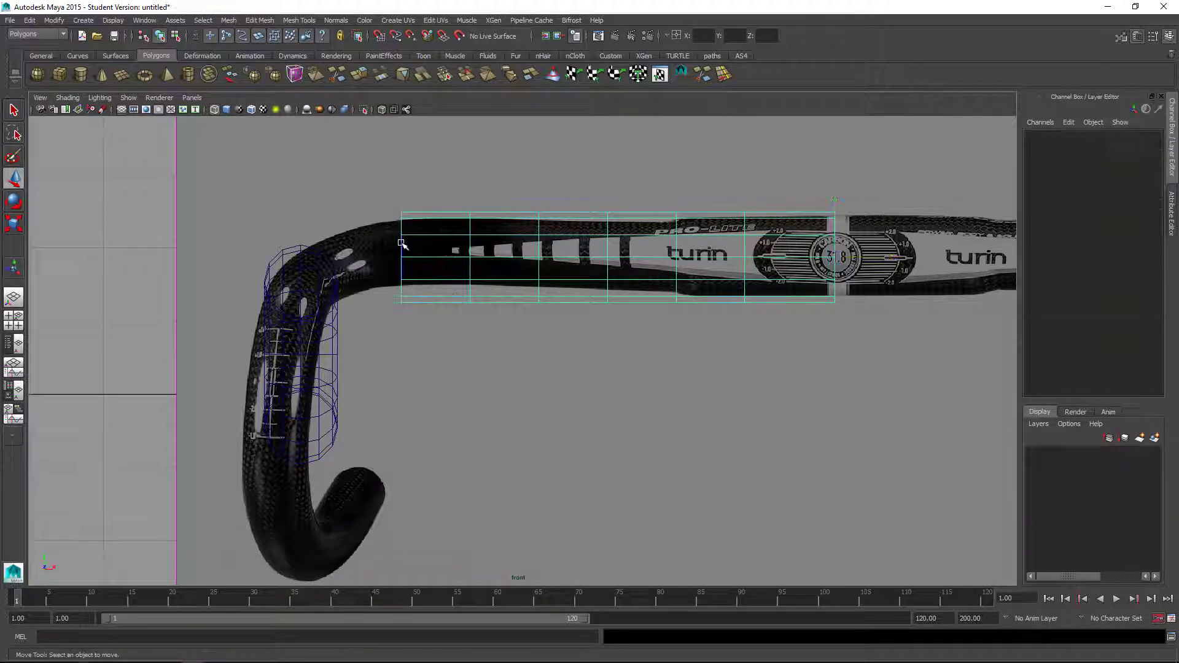
{"action": "left_click", "coordinate": [403, 246]}
{"action": "left_click", "coordinate": [307, 258]}
{"action": "left_click", "coordinate": [317, 279]}
- Try enlarging the torus's Radius to 1.6
{"action": "left_click", "coordinate": [1065, 285]}
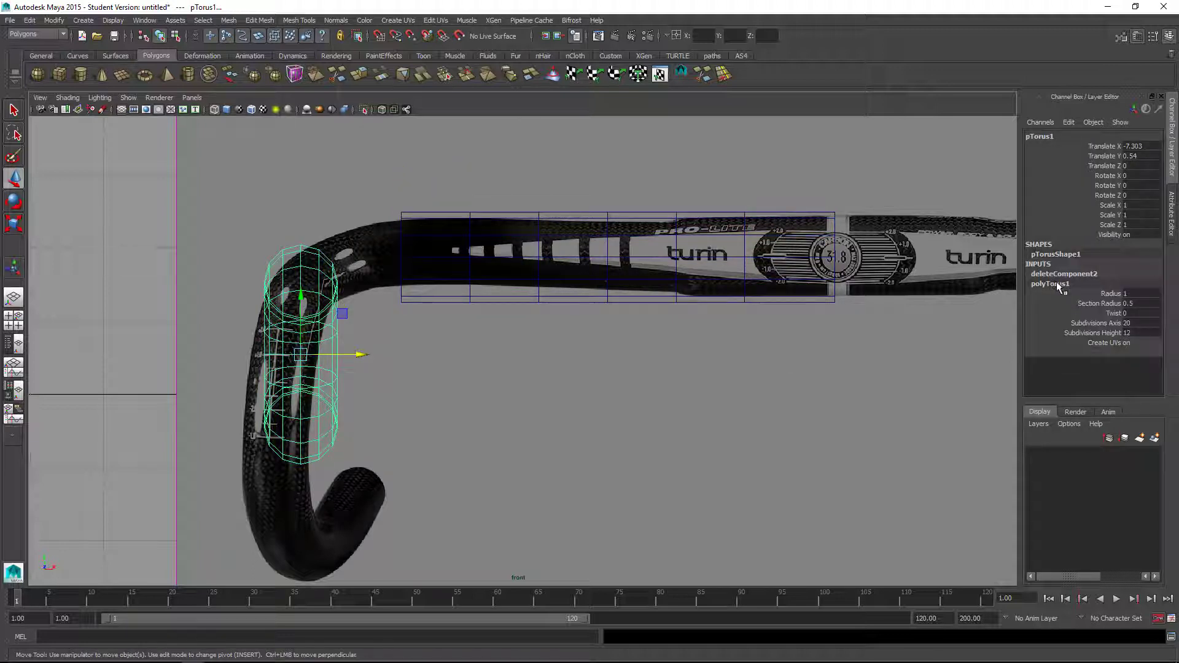
{"action": "left_click", "coordinate": [1084, 294]}
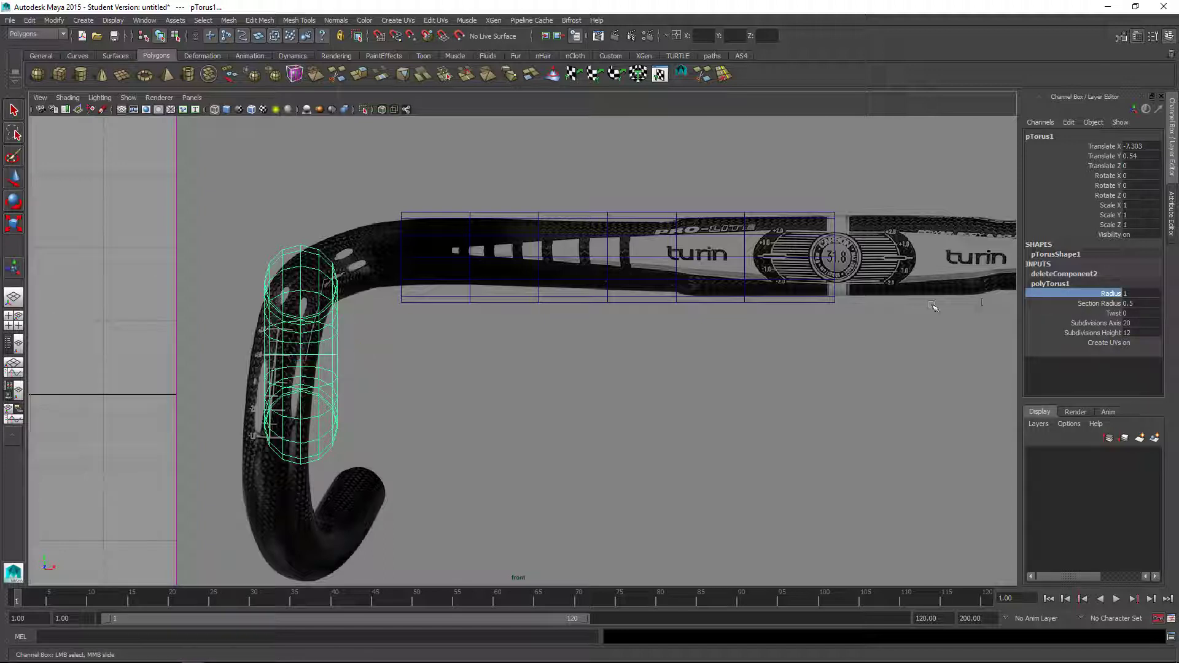
{"action": "middle_click_drag", "start_coordinate": [841, 311], "coordinate": [846, 311]}
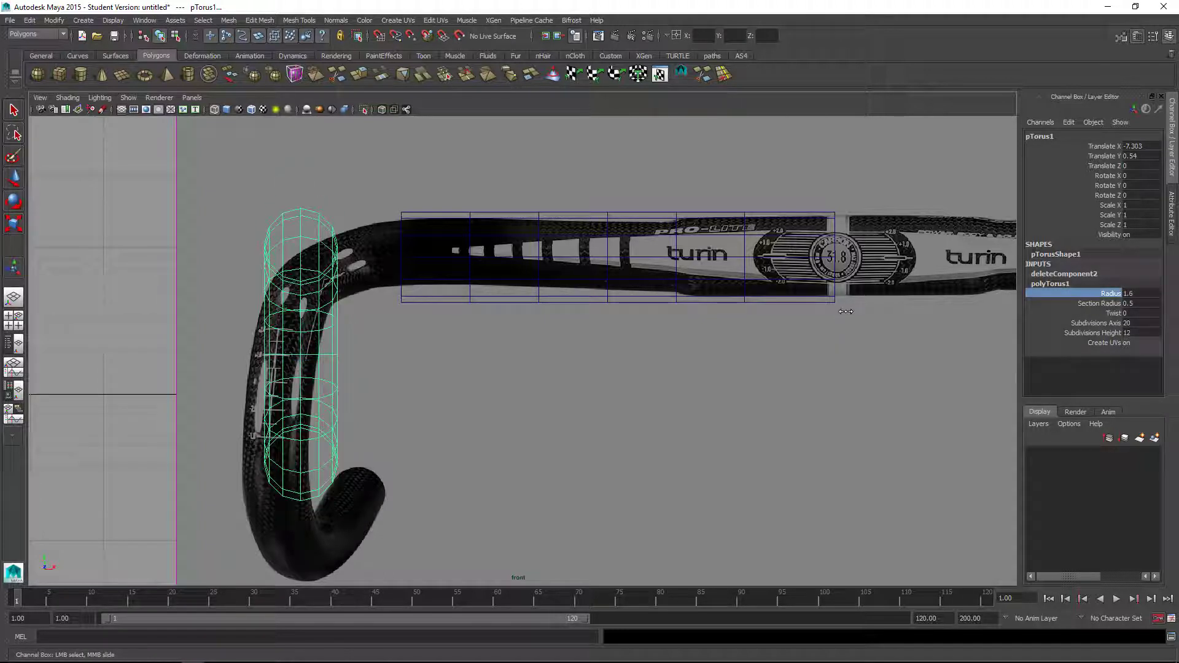
{"action": "key", "text": "ctrl+z"}
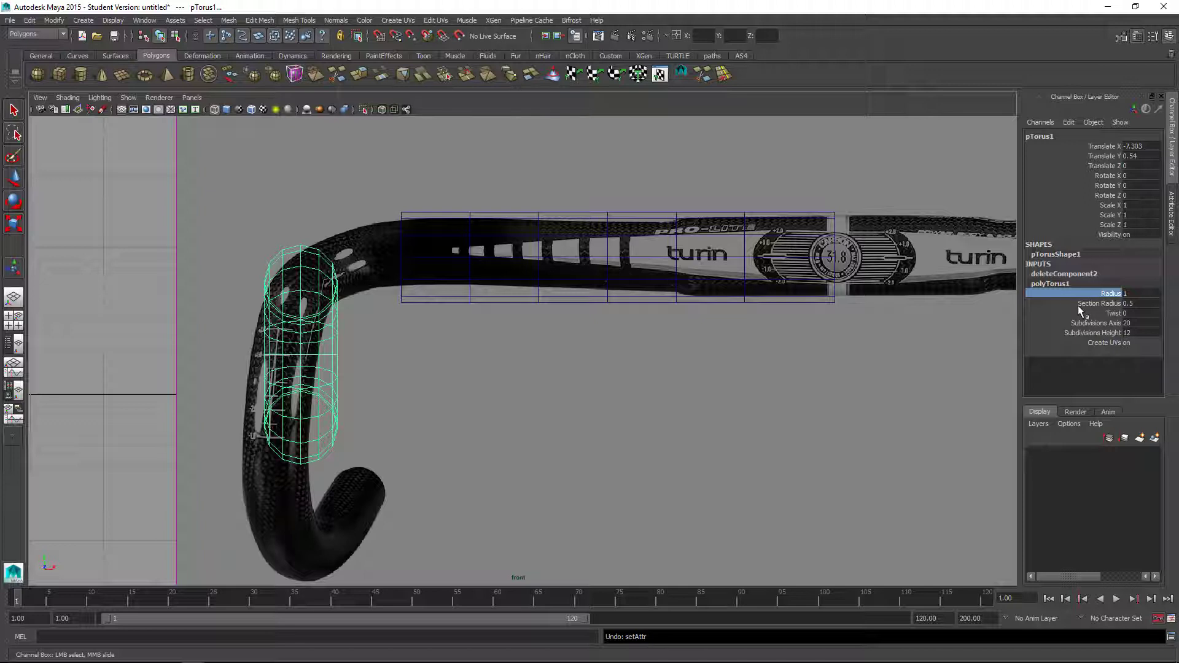
- Scale the half torus uniformly to about 1.135 so its tube approaches the cylinder's thickness
{"action": "key", "text": "space"}
{"action": "left_click_drag", "start_coordinate": [815, 330], "coordinate": [814, 301]}
{"action": "left_click_drag", "start_coordinate": [730, 330], "coordinate": [796, 333], "text": "alt"}
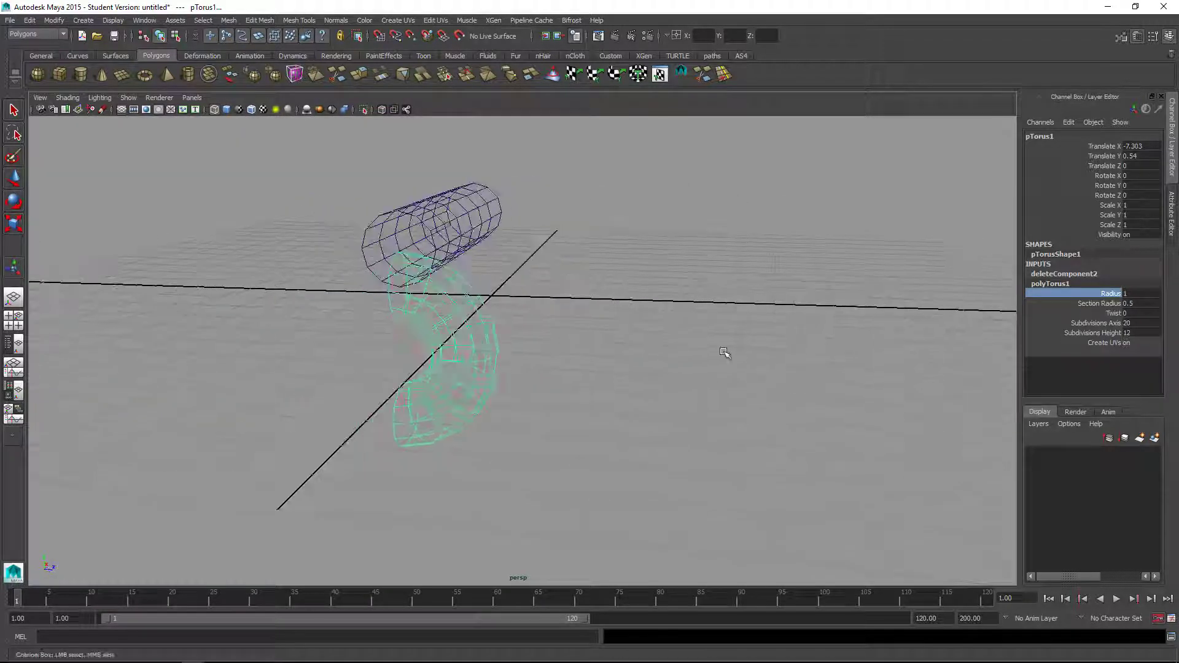
{"action": "key", "text": "r"}
{"action": "left_click_drag", "start_coordinate": [400, 351], "coordinate": [419, 351]}
{"action": "key", "text": "space"}
{"action": "mouse_move", "coordinate": [520, 346]}
{"action": "left_mouse_down"}
{"action": "mouse_move", "coordinate": [559, 348]}
{"action": "mouse_move", "coordinate": [529, 367]}
{"action": "left_mouse_up"}
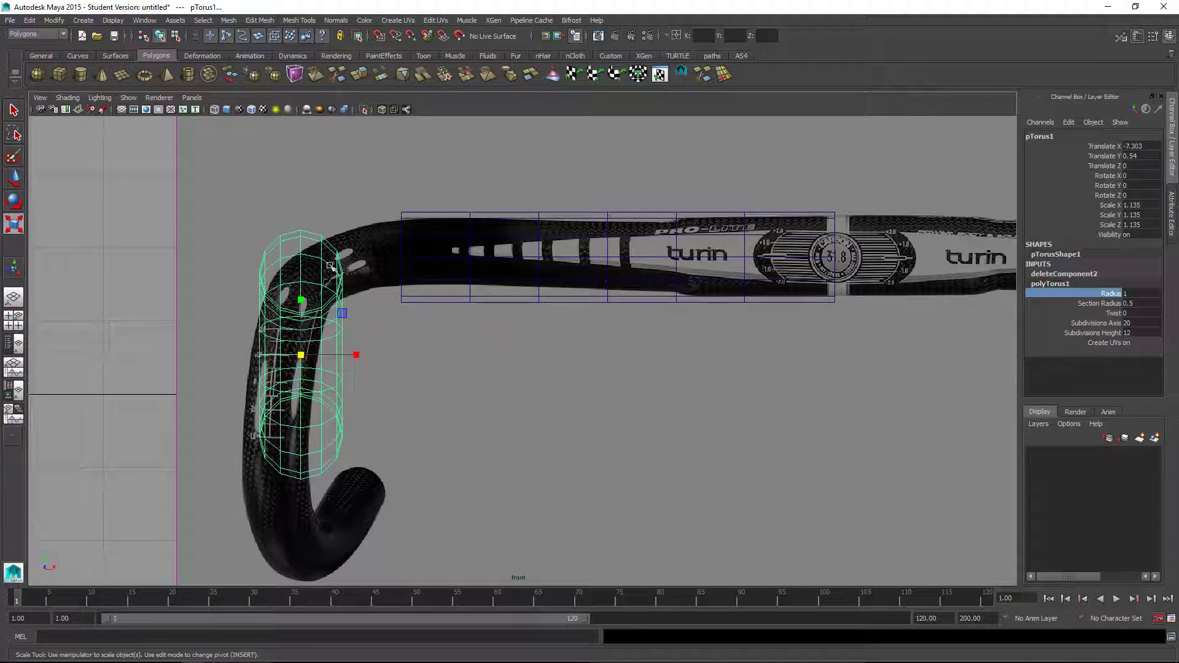
- Check the torus's end edges against the cylinder's and enlarge the half torus uniformly to about 1.19
{"action": "right_click_drag", "start_coordinate": [288, 276], "coordinate": [288, 246]}
{"action": "left_click", "coordinate": [311, 235]}
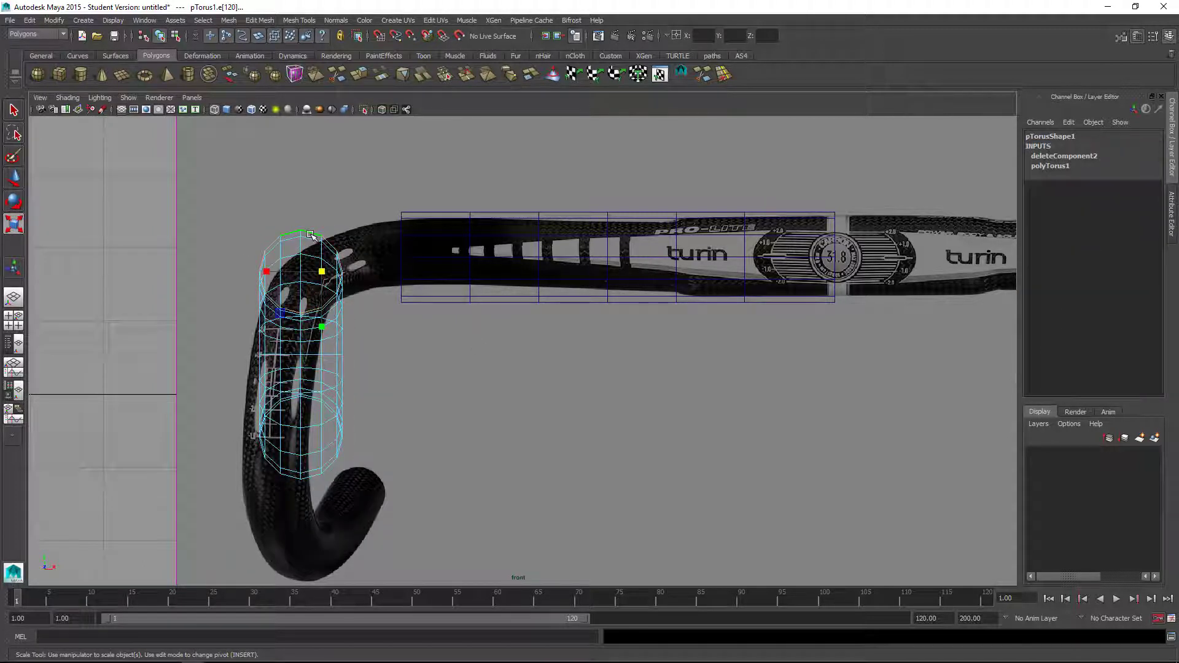
{"action": "right_click_drag", "start_coordinate": [395, 228], "coordinate": [399, 206]}
{"action": "left_click", "coordinate": [400, 228]}
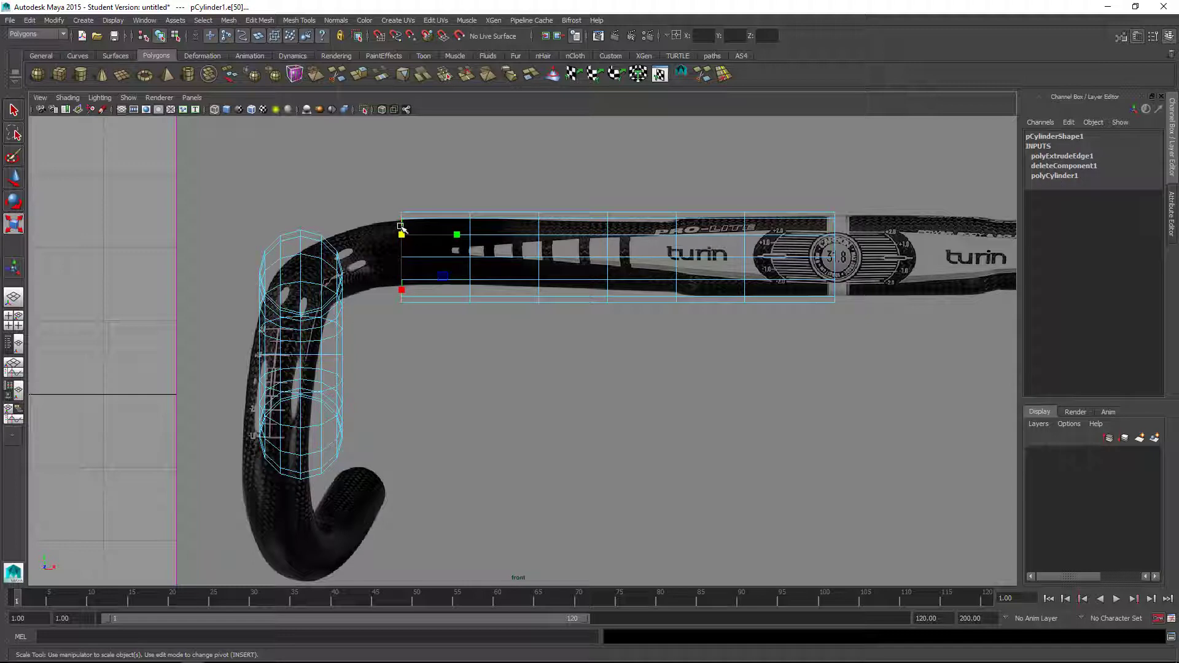
{"action": "right_click_drag", "start_coordinate": [304, 282], "coordinate": [329, 270]}
{"action": "left_click", "coordinate": [344, 307]}
{"action": "left_click_drag", "start_coordinate": [308, 350], "coordinate": [314, 356]}
- Examine the shaded half torus against the cylinder and the reference image from the perspective and front views
{"action": "key", "text": "space"}
{"action": "left_click_drag", "start_coordinate": [813, 331], "coordinate": [832, 288]}
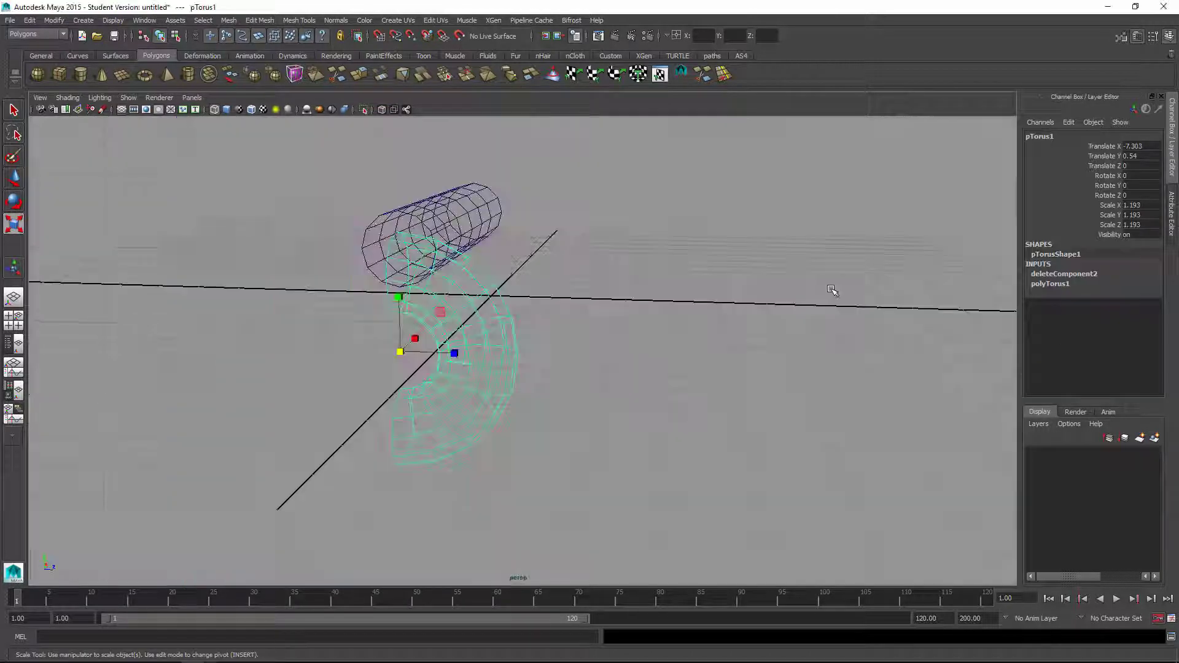
{"action": "mouse_move", "coordinate": [741, 329]}
{"action": "left_mouse_down", "text": "alt"}
{"action": "mouse_move", "coordinate": [794, 330]}
{"action": "mouse_move", "coordinate": [718, 300]}
{"action": "mouse_move", "coordinate": [602, 316]}
{"action": "mouse_move", "coordinate": [537, 280]}
{"action": "left_mouse_up", "text": "alt"}
{"action": "key", "text": "5"}
{"action": "key", "text": "space"}
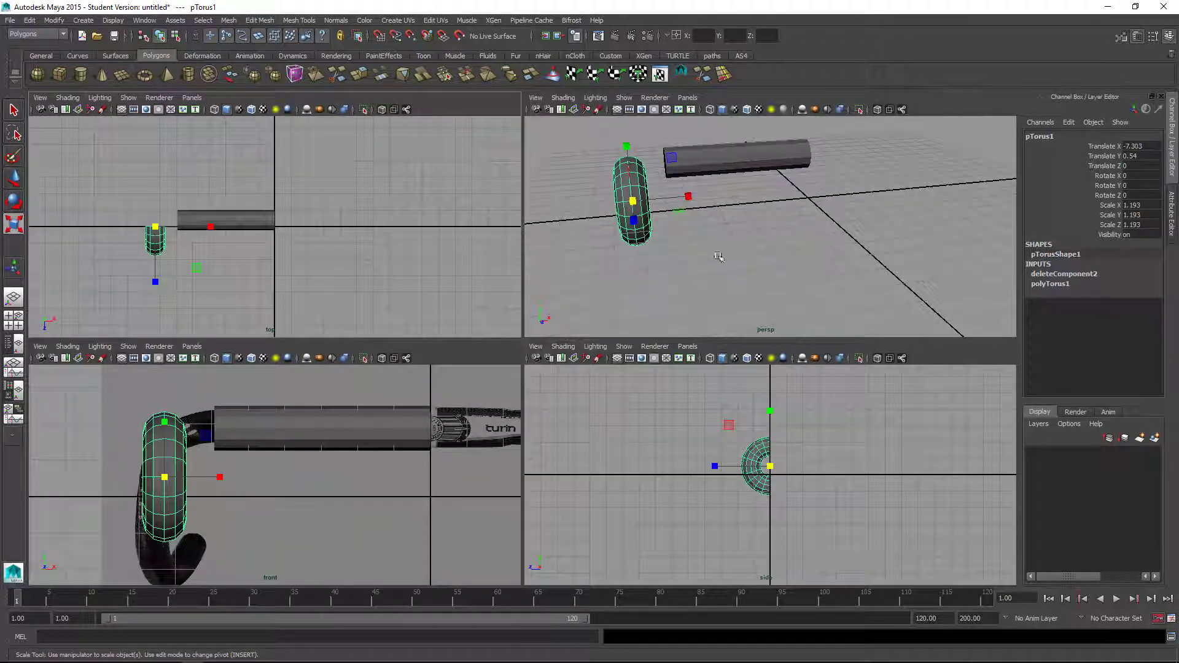
{"action": "key", "text": "space"}
{"action": "left_click_drag", "start_coordinate": [648, 277], "coordinate": [608, 273], "text": "alt"}
{"action": "key", "text": "space"}
{"action": "left_click_drag", "start_coordinate": [608, 274], "coordinate": [601, 317]}
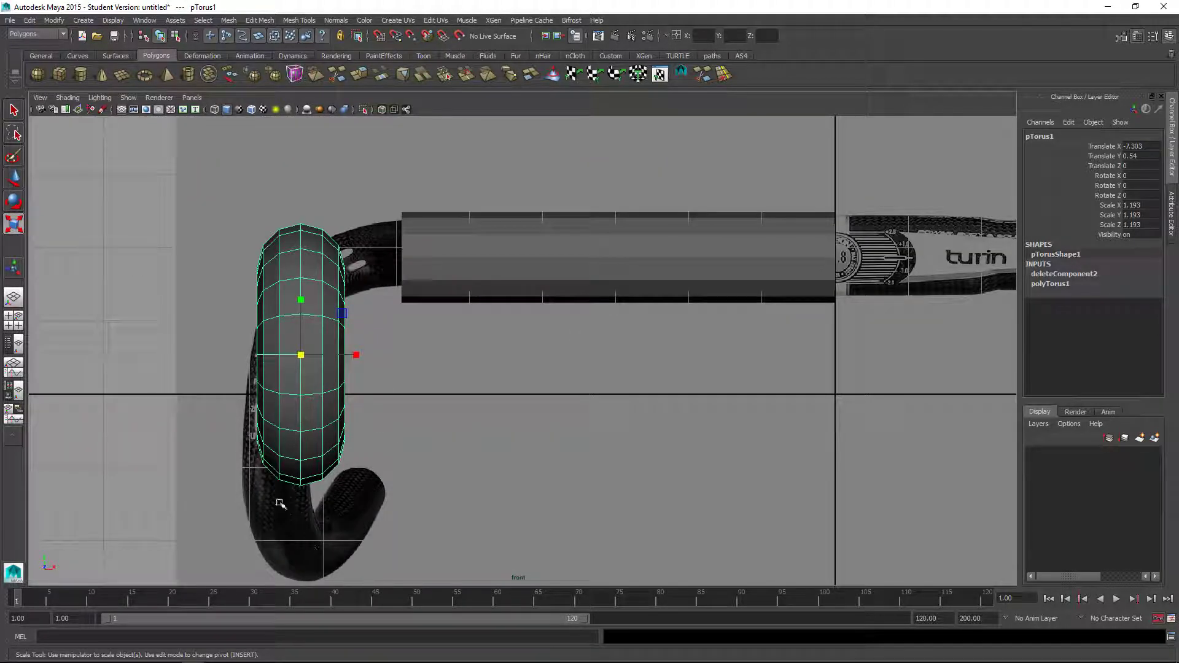
{"action": "left_click_drag", "start_coordinate": [402, 453], "coordinate": [434, 380], "text": "alt"}
{"action": "key", "text": "space"}
{"action": "left_click_drag", "start_coordinate": [524, 400], "coordinate": [663, 381], "text": "alt"}
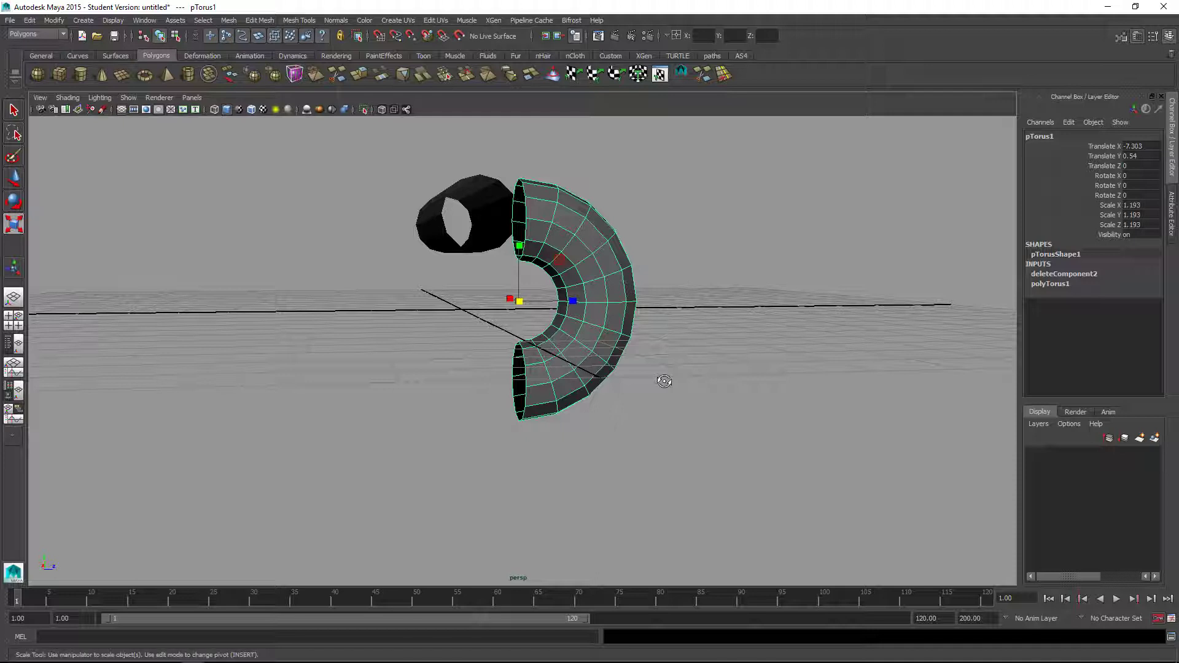
- Set the torus's Radius to 1.4 and lower the half torus to about -0.09 in Y
{"action": "key", "text": "ctrl+z"}
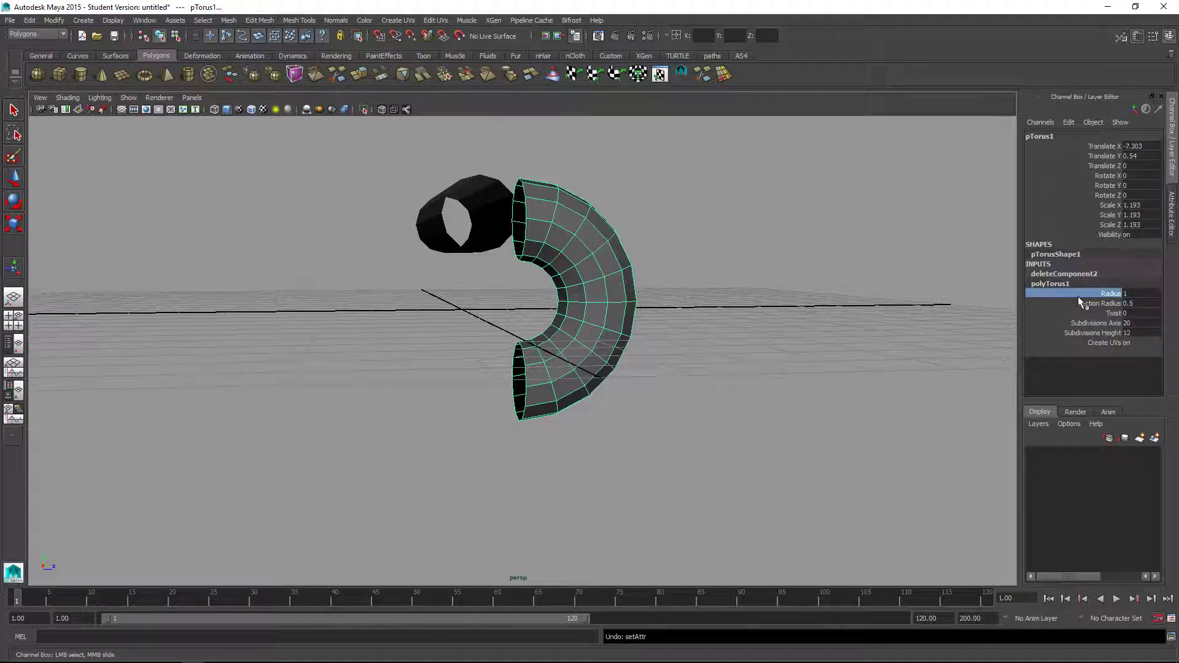
{"action": "middle_click_drag", "start_coordinate": [756, 341], "coordinate": [758, 345]}
{"action": "key", "text": "w"}
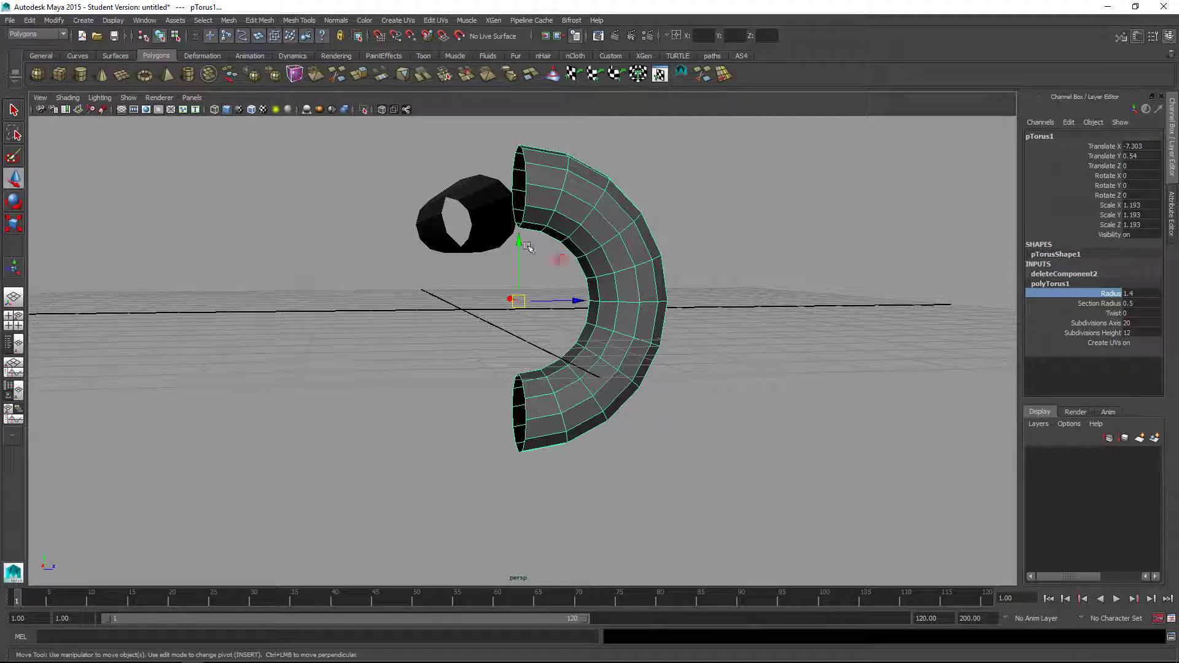
{"action": "left_click_drag", "start_coordinate": [526, 247], "coordinate": [515, 309]}
{"action": "key", "text": "space"}
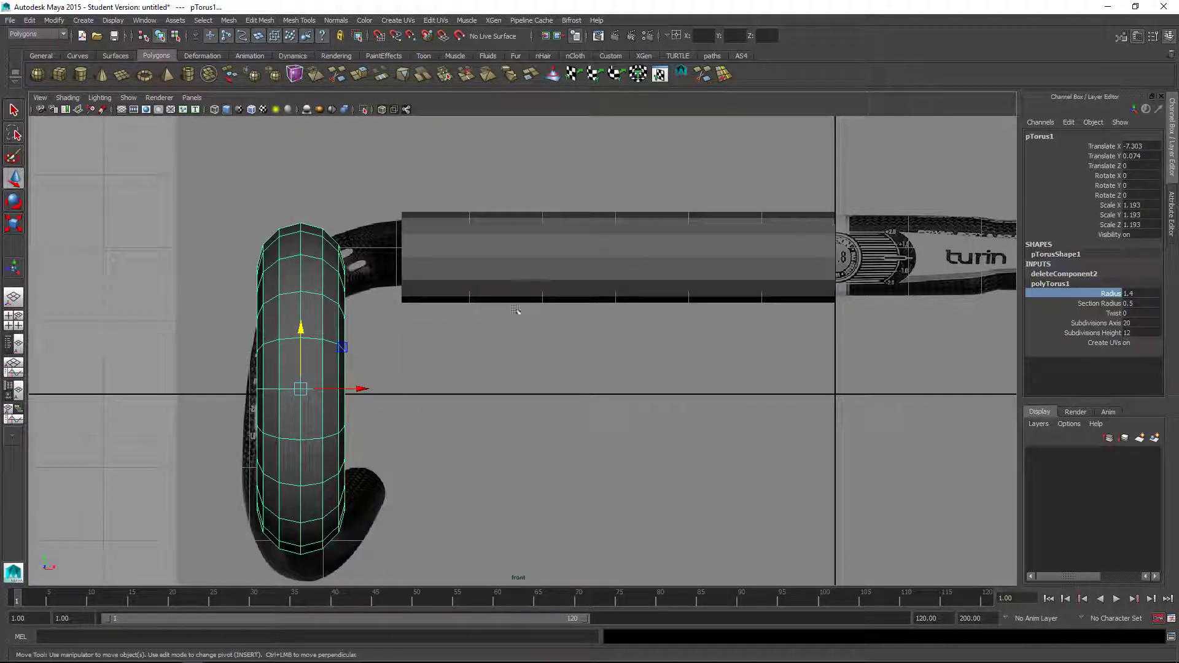
{"action": "left_click_drag", "start_coordinate": [303, 328], "coordinate": [309, 354]}
{"action": "key", "text": "space"}
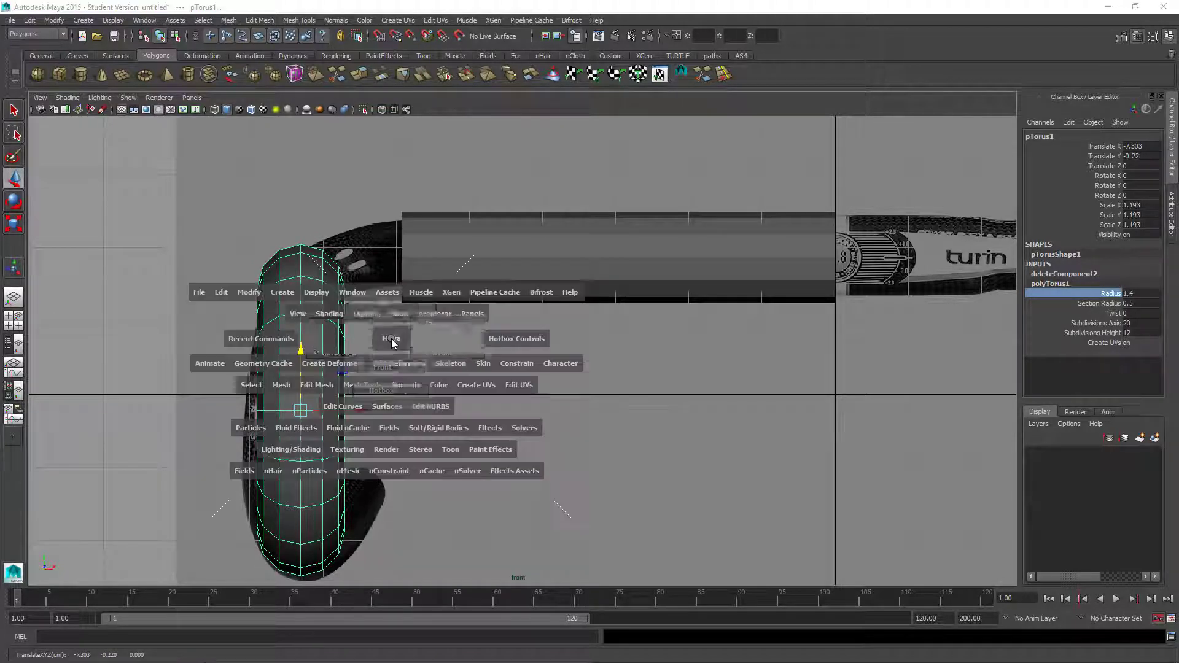
{"action": "left_click_drag", "start_coordinate": [392, 339], "coordinate": [394, 310]}
{"action": "left_click_drag", "start_coordinate": [456, 339], "coordinate": [555, 338], "text": "alt"}
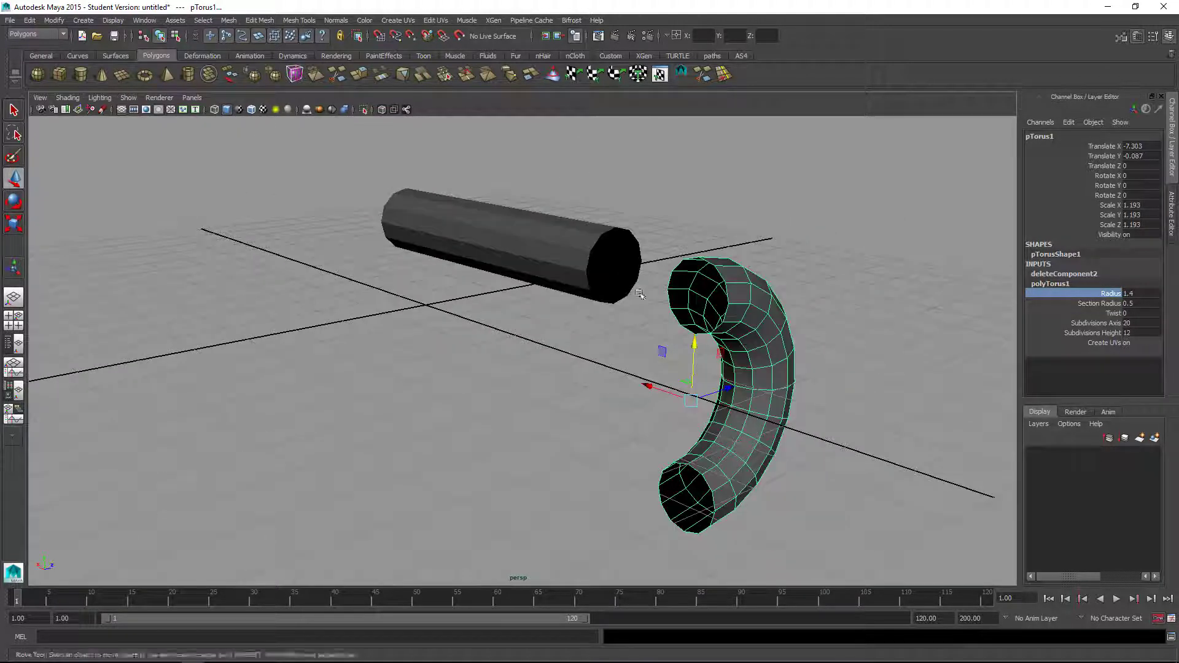
- Combine the half torus and the cylinder into one mesh
{"action": "left_click", "coordinate": [706, 201]}
{"action": "left_click_drag", "start_coordinate": [707, 201], "coordinate": [661, 215], "text": "alt"}
{"action": "left_click_drag", "start_coordinate": [350, 203], "coordinate": [257, 128]}
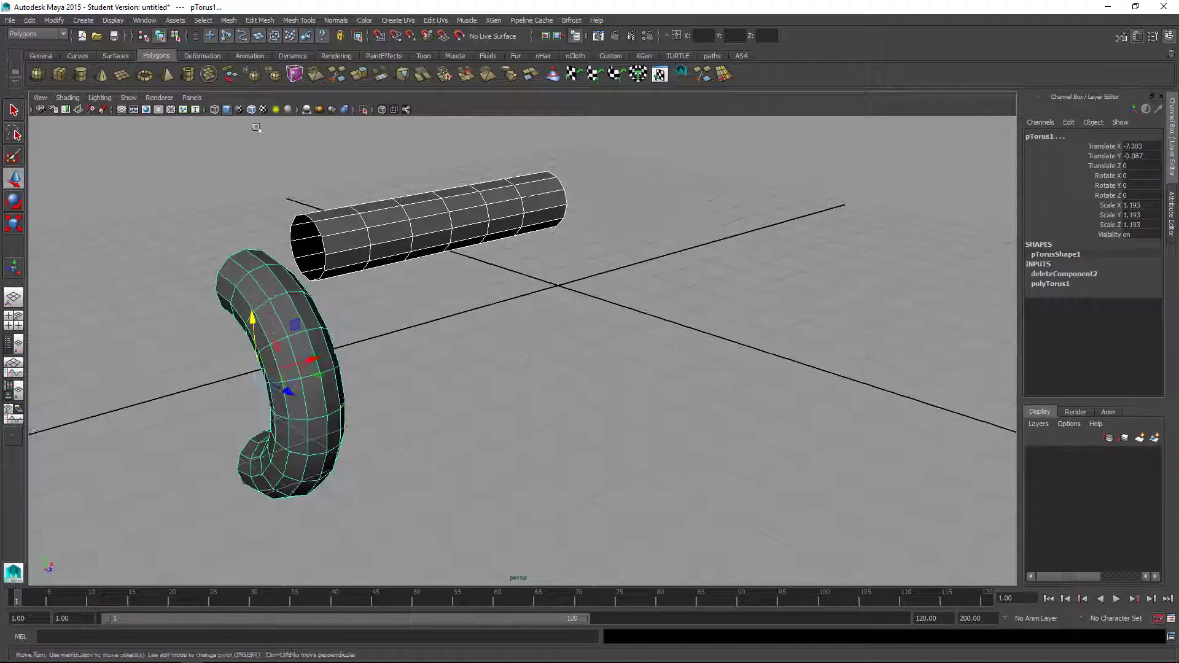
{"action": "left_click", "coordinate": [228, 20]}
{"action": "left_click", "coordinate": [242, 47]}
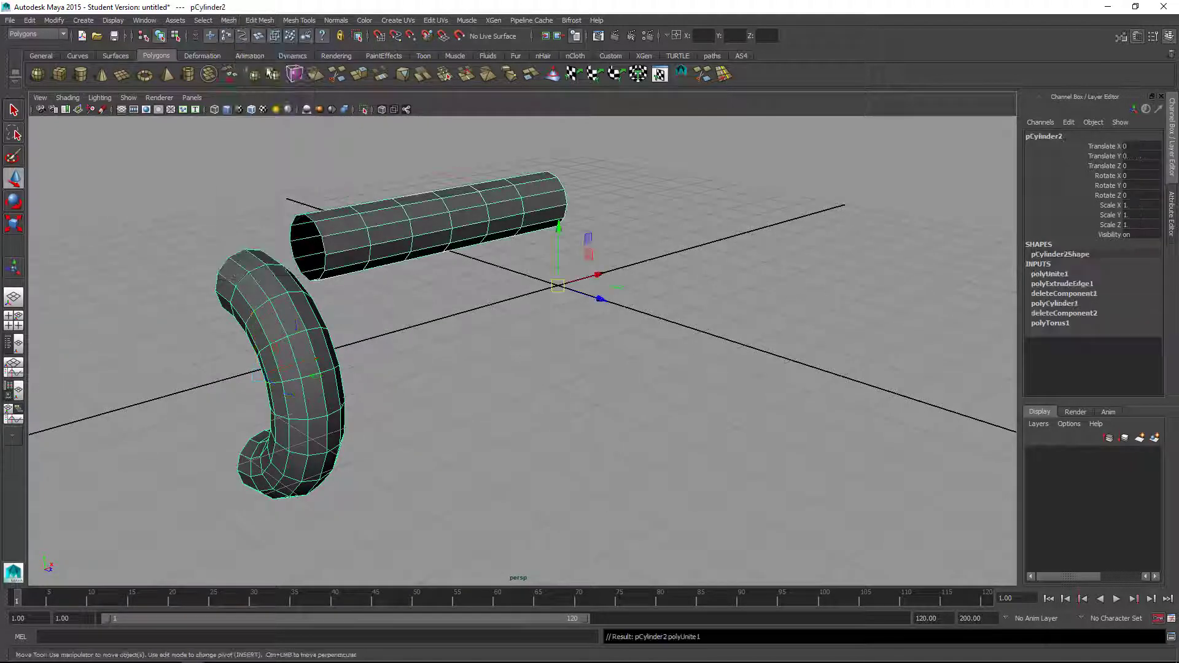
- Bridge the cylinder's open end to the half torus's upper open end using their border edges
{"action": "left_click_drag", "start_coordinate": [390, 272], "coordinate": [558, 295], "text": "alt"}
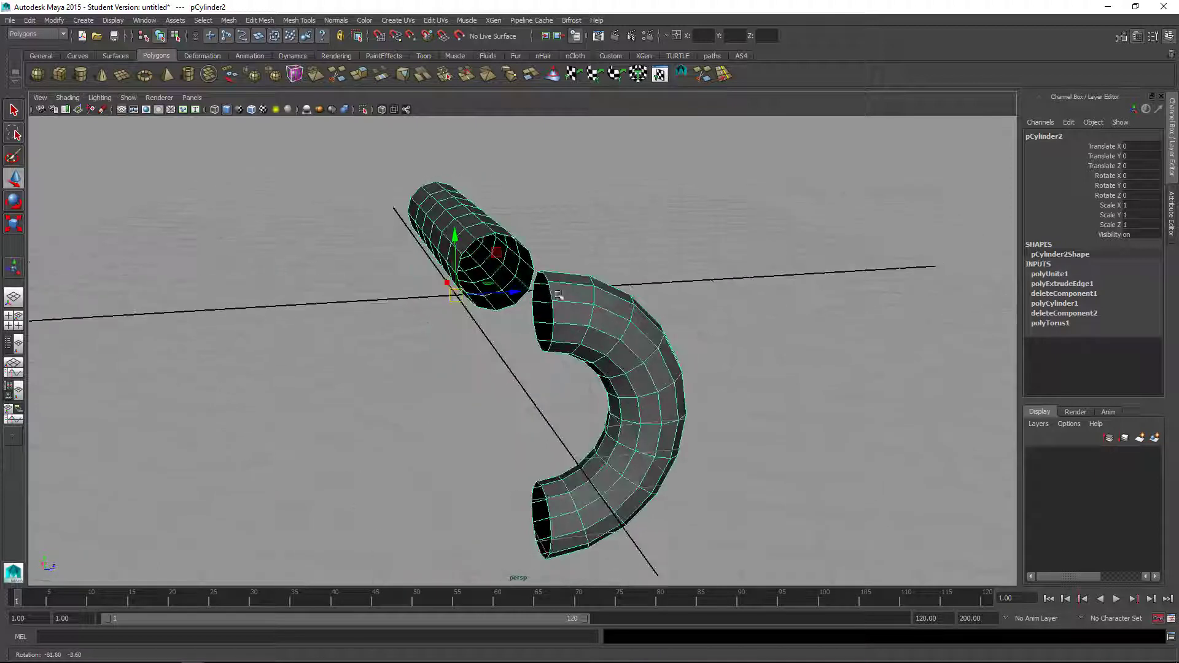
{"action": "left_click", "coordinate": [595, 249]}
{"action": "left_click_drag", "start_coordinate": [571, 250], "coordinate": [615, 272], "text": "alt"}
{"action": "right_click_drag", "start_coordinate": [580, 265], "coordinate": [570, 279]}
{"action": "double_click", "coordinate": [559, 278]}
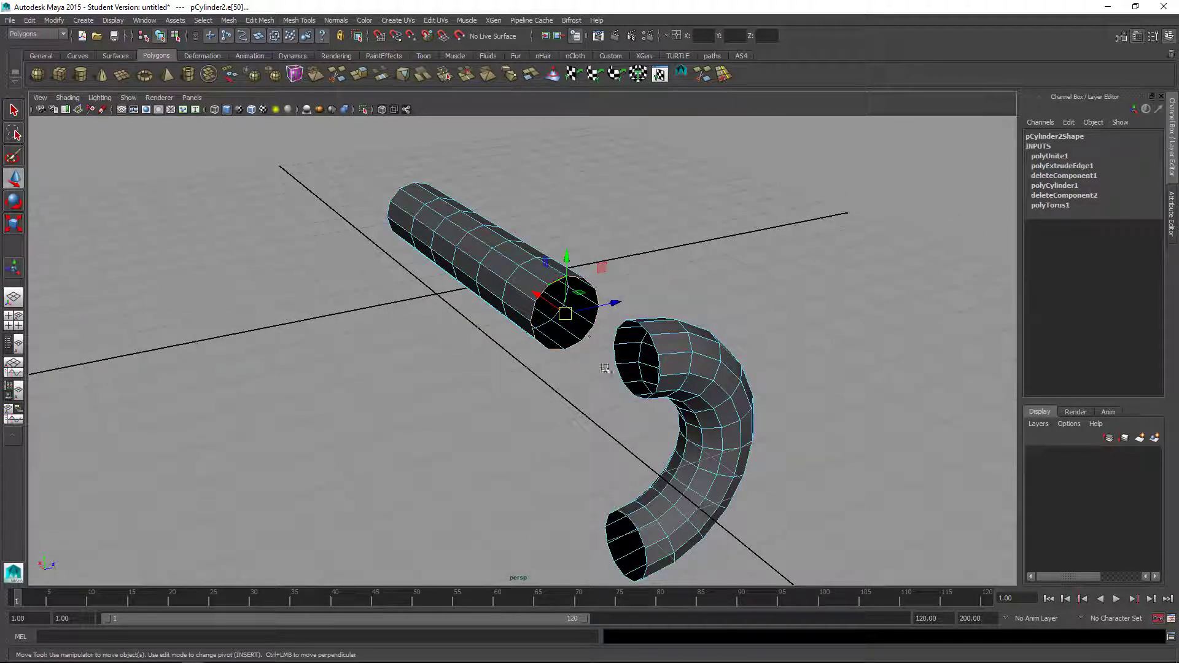
{"action": "left_click_drag", "start_coordinate": [767, 294], "coordinate": [714, 286], "text": "alt"}
{"action": "right_click", "coordinate": [462, 226], "text": "shift"}
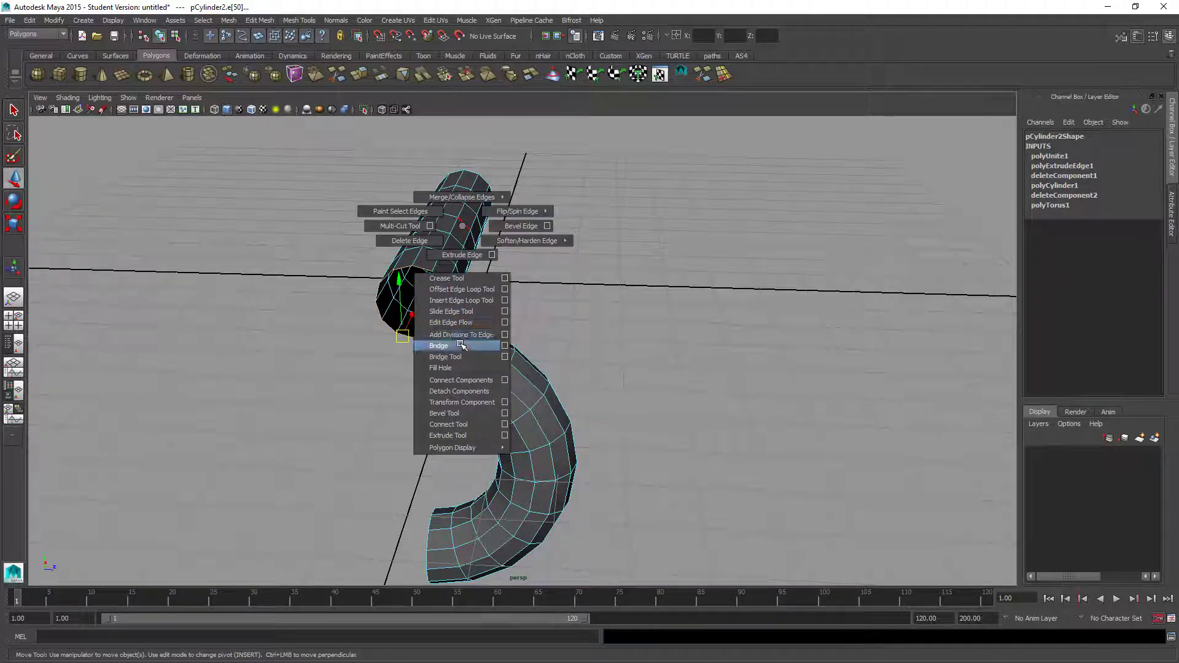
{"action": "left_click", "coordinate": [438, 346]}
- Set the bridge's Bridge Offset to 4 to align its connecting edges
{"action": "left_click_drag", "start_coordinate": [614, 347], "coordinate": [558, 358], "text": "alt"}
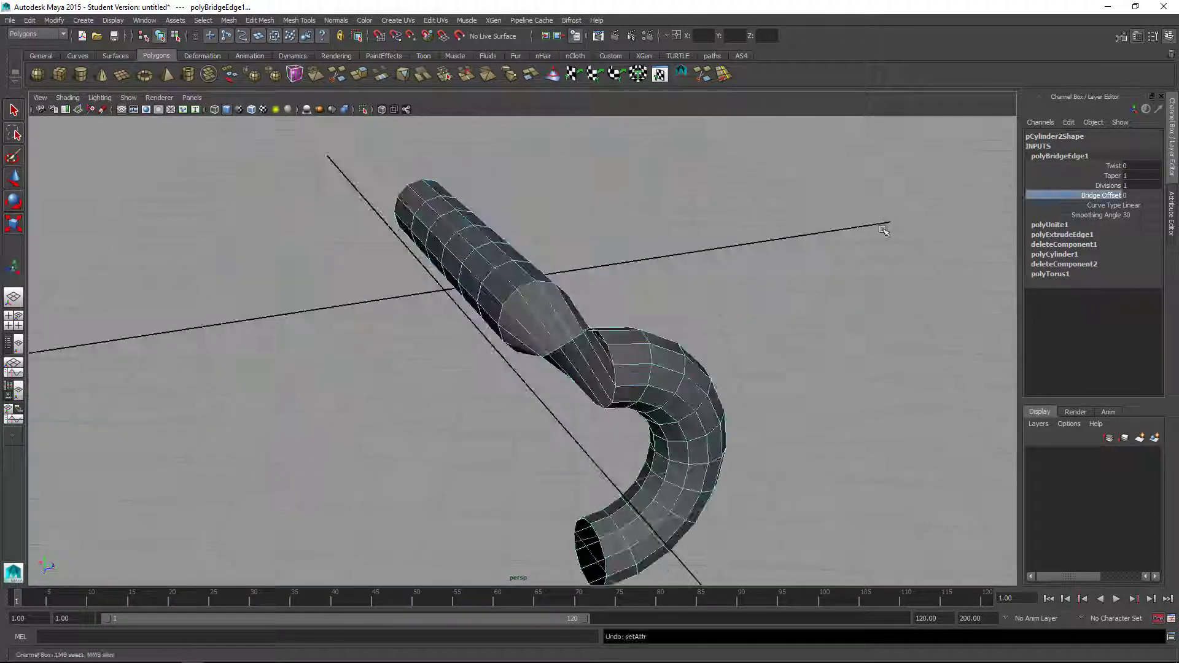
{"action": "mouse_move", "coordinate": [804, 311]}
{"action": "left_mouse_down", "text": "alt"}
{"action": "mouse_move", "coordinate": [757, 307]}
{"action": "mouse_move", "coordinate": [793, 292]}
{"action": "left_mouse_up", "text": "alt"}
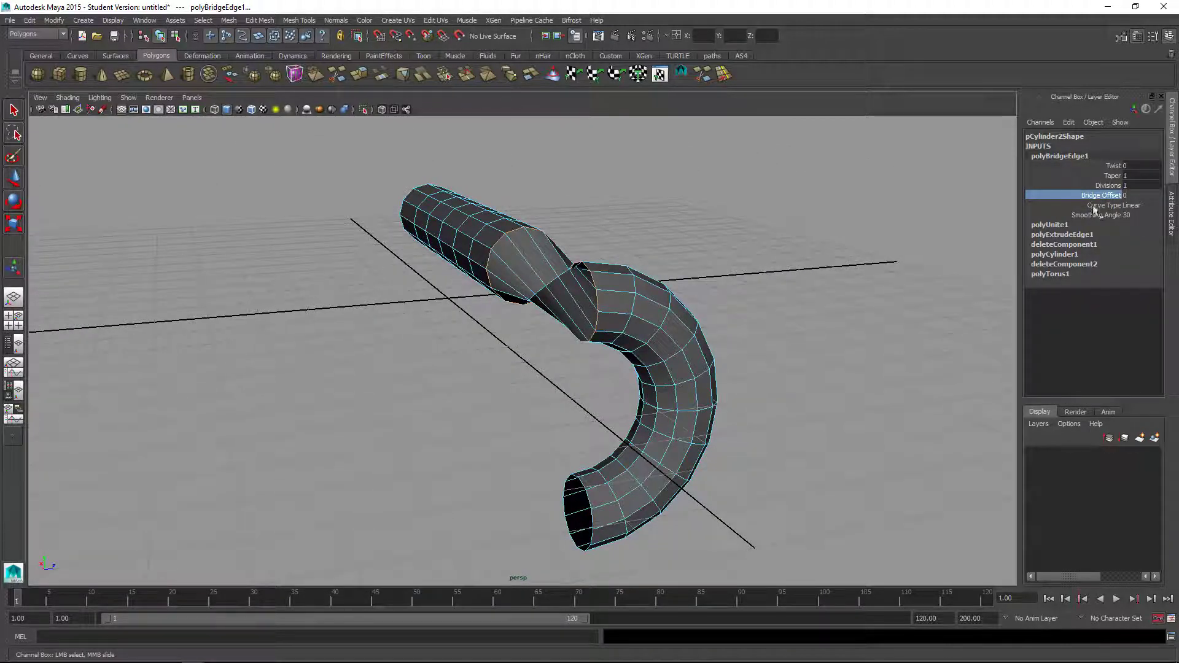
{"action": "middle_click_drag", "start_coordinate": [722, 283], "coordinate": [744, 278]}
{"action": "left_click_drag", "start_coordinate": [744, 278], "coordinate": [758, 319], "text": "alt"}
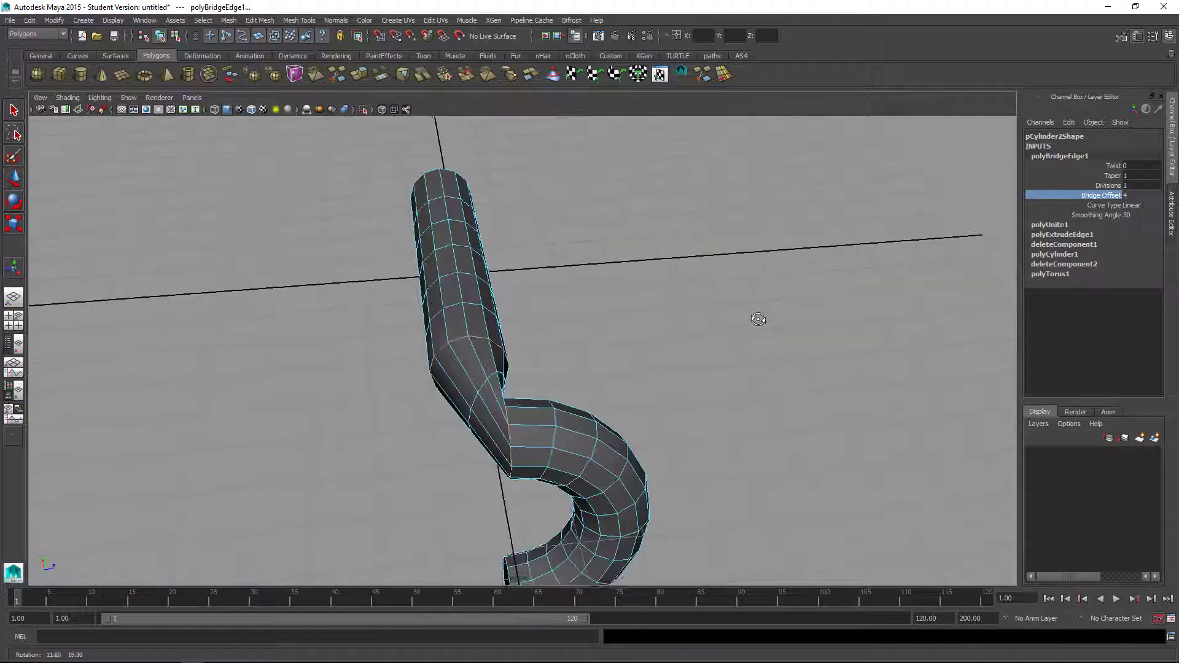
- Set the bridge's Divisions to 4 and select its Taper attribute
{"action": "left_click", "coordinate": [1108, 185]}
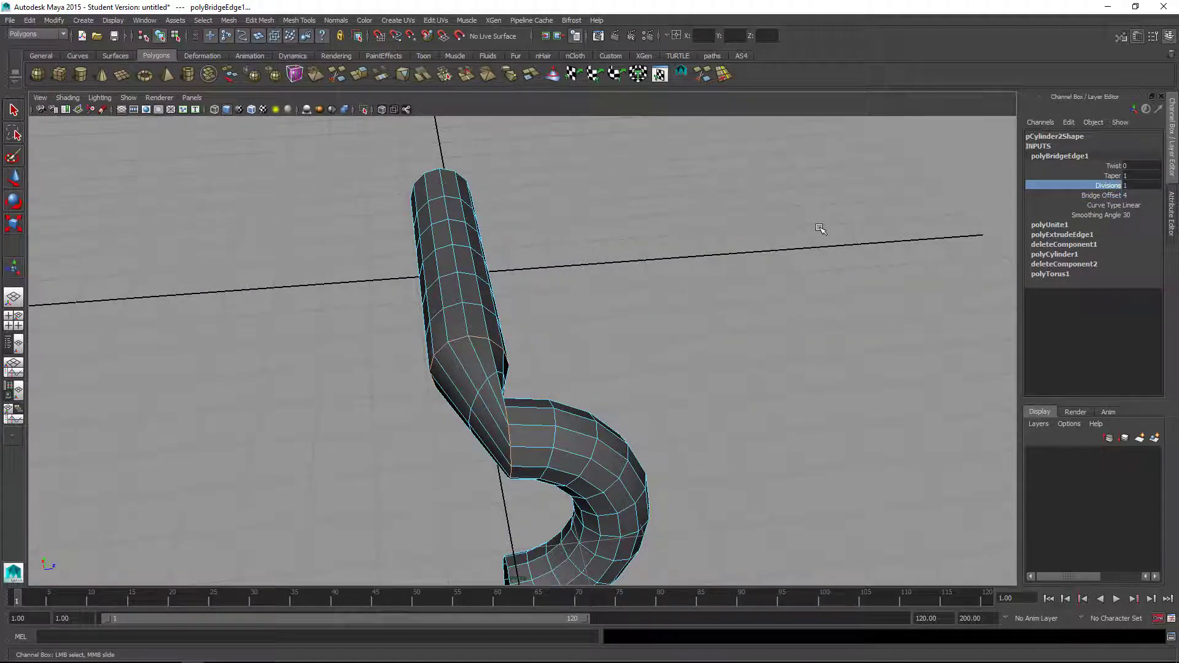
{"action": "middle_click_drag", "start_coordinate": [821, 226], "coordinate": [838, 221]}
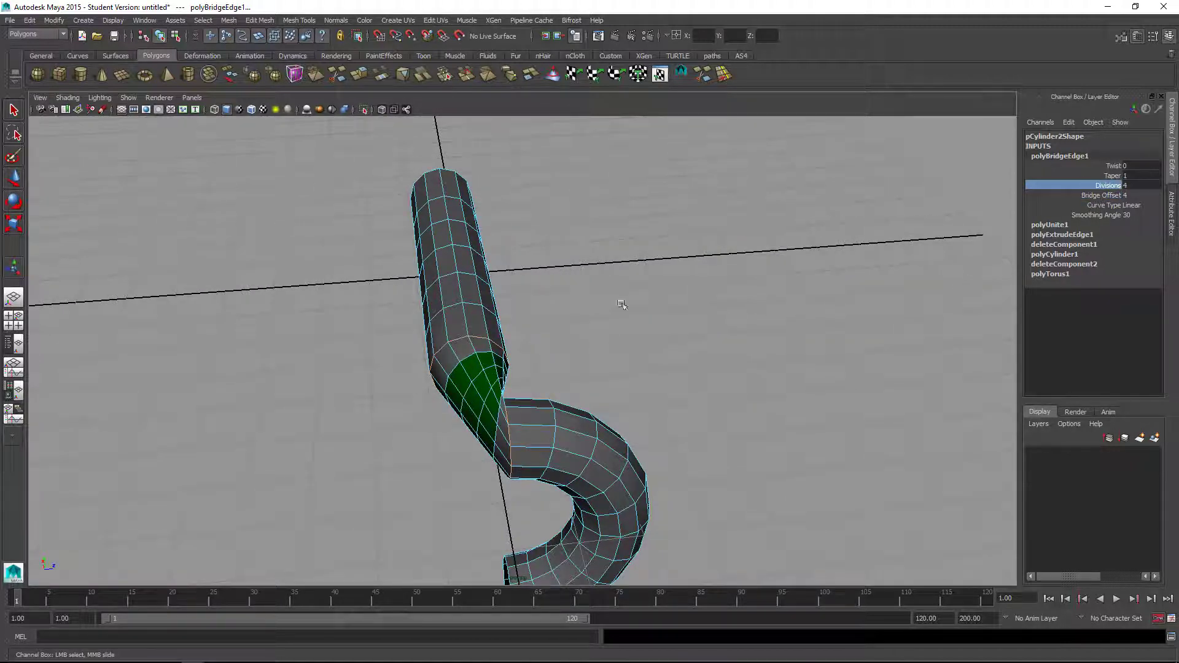
{"action": "left_click_drag", "start_coordinate": [621, 304], "coordinate": [1010, 212], "text": "alt"}
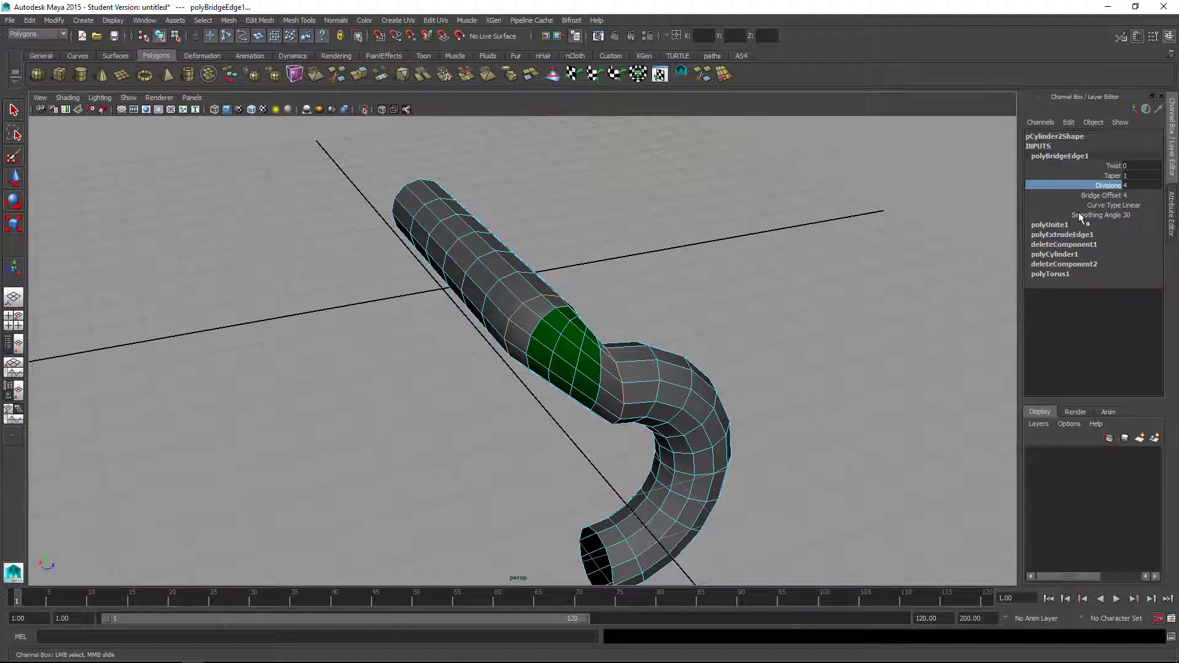
{"action": "left_click", "coordinate": [1088, 174]}
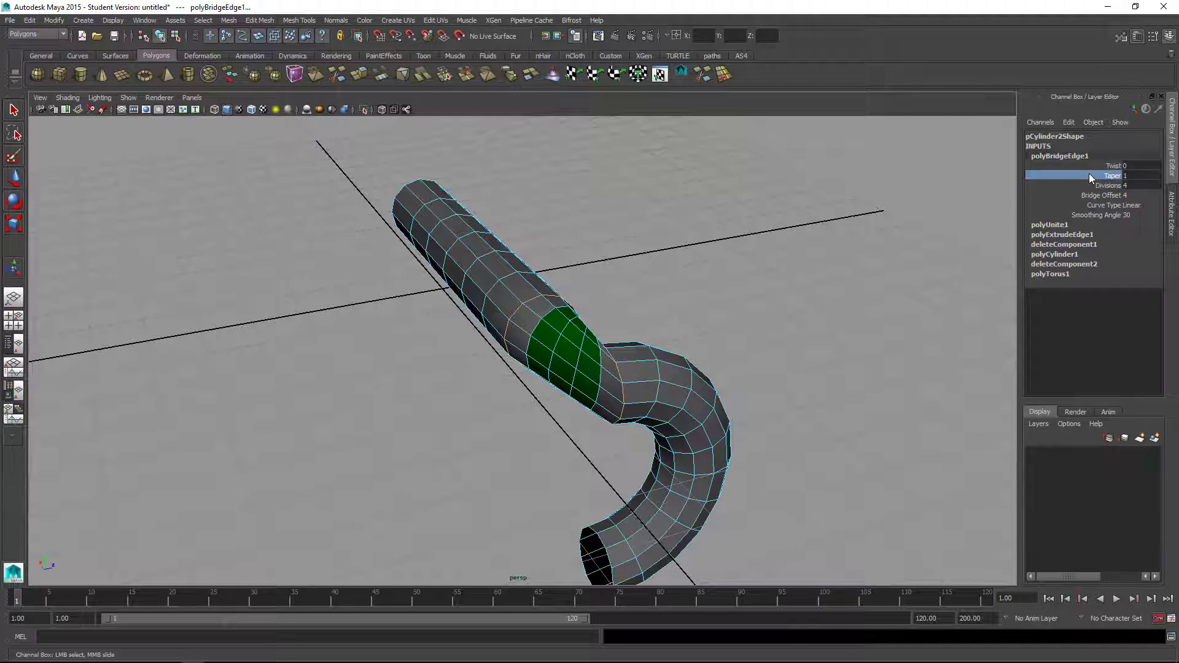
- Set the bridge's Curve Type to Blend after trying Curve, and return the mesh to object mode
{"action": "left_click", "coordinate": [1142, 205]}
{"action": "left_click", "coordinate": [1149, 230]}
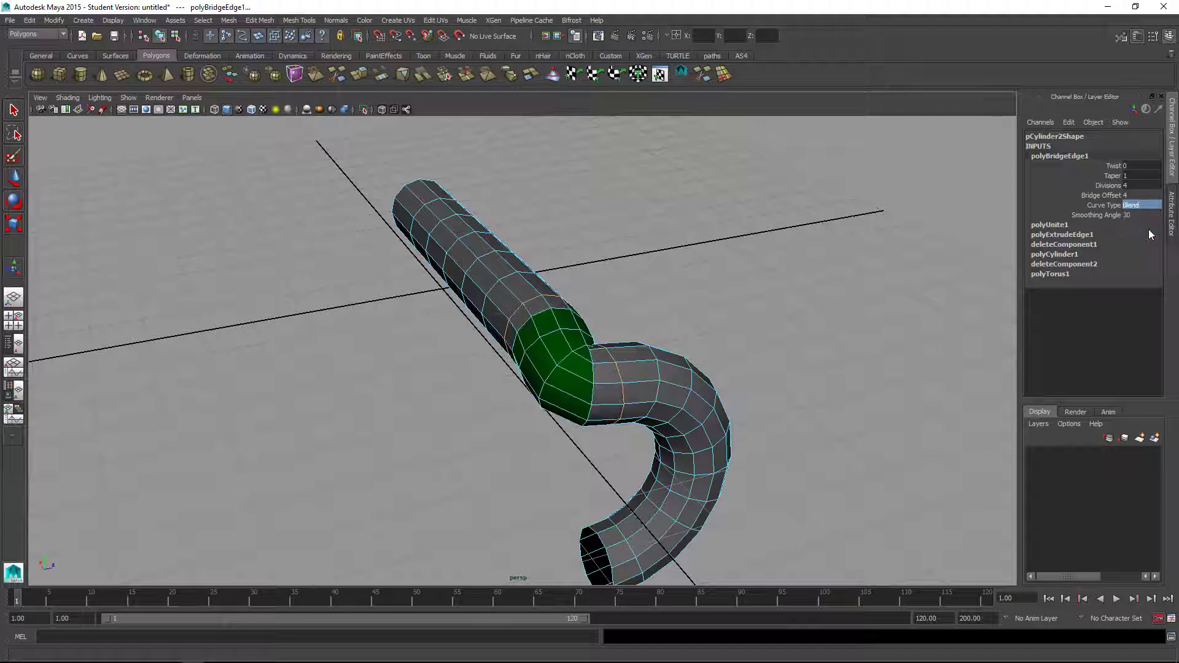
{"action": "left_click", "coordinate": [1147, 239]}
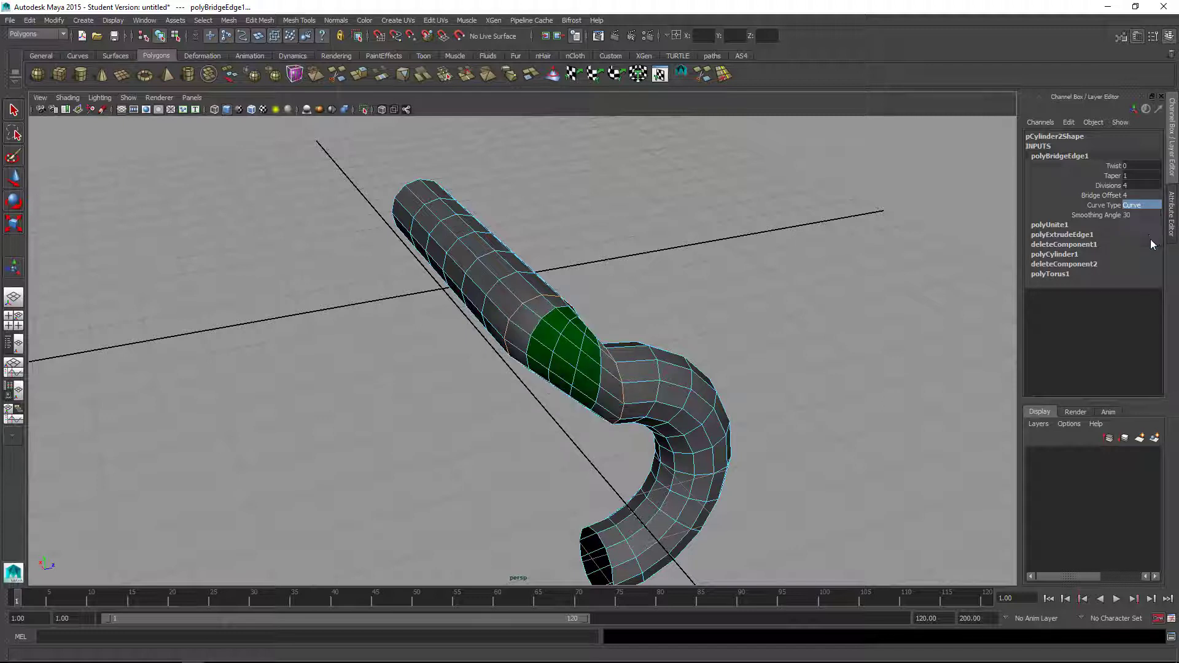
{"action": "left_click", "coordinate": [1145, 227]}
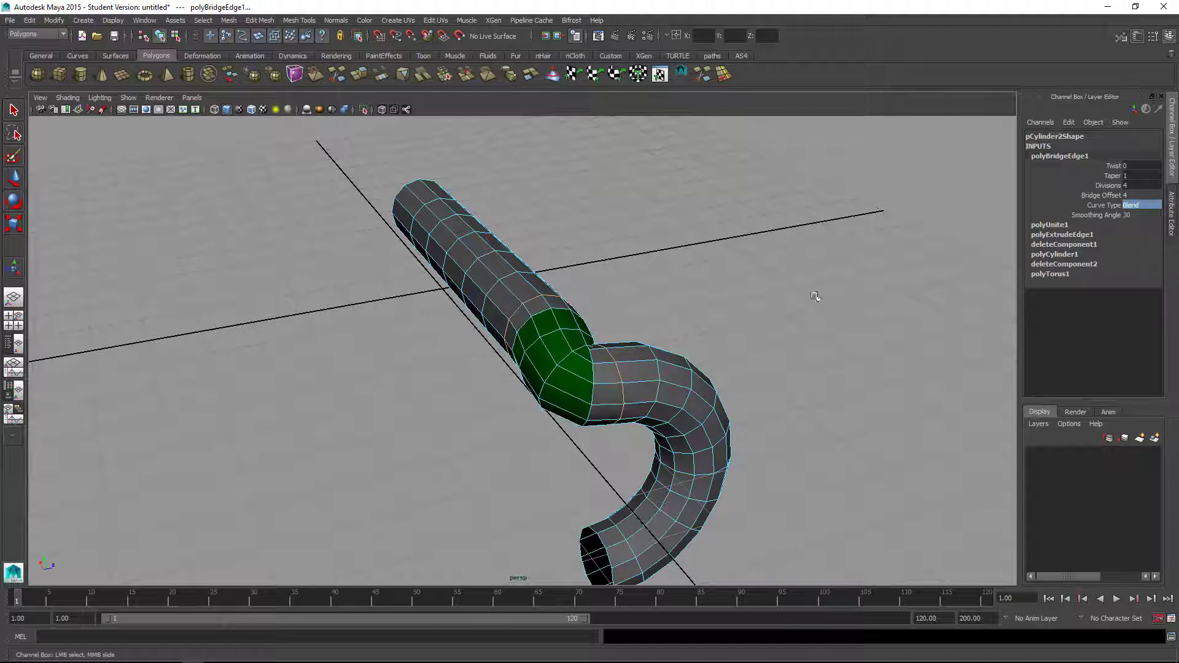
{"action": "left_click_drag", "start_coordinate": [816, 295], "coordinate": [696, 305], "text": "alt"}
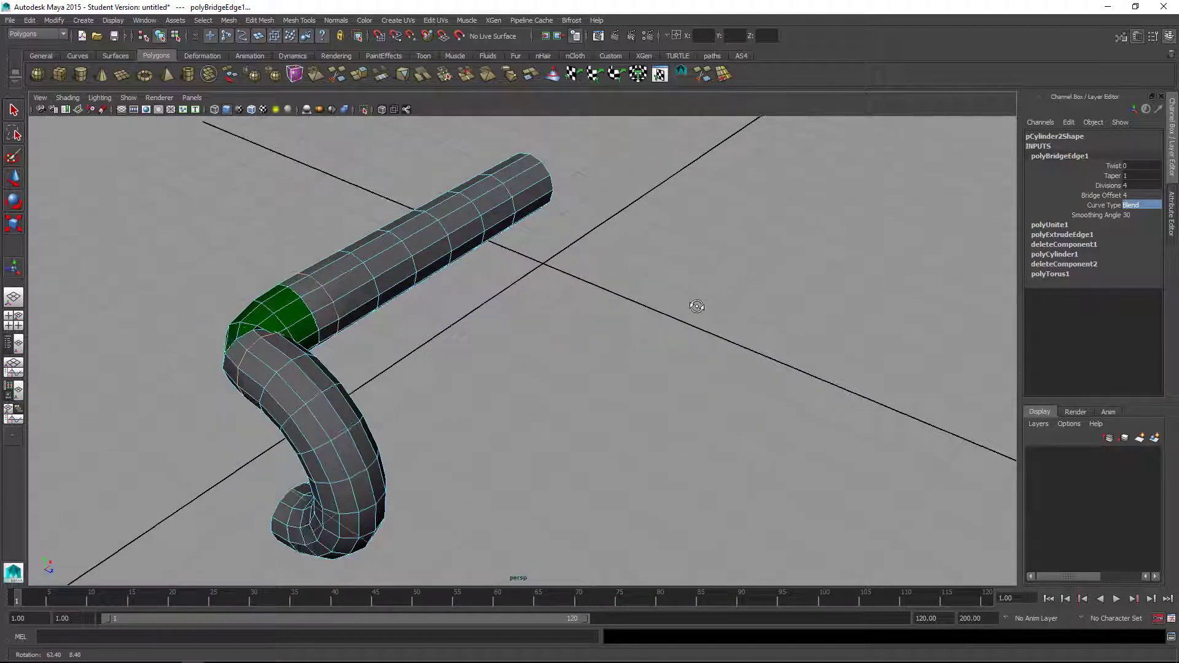
{"action": "right_click_drag", "start_coordinate": [428, 265], "coordinate": [468, 242]}
{"action": "left_click", "coordinate": [403, 349]}
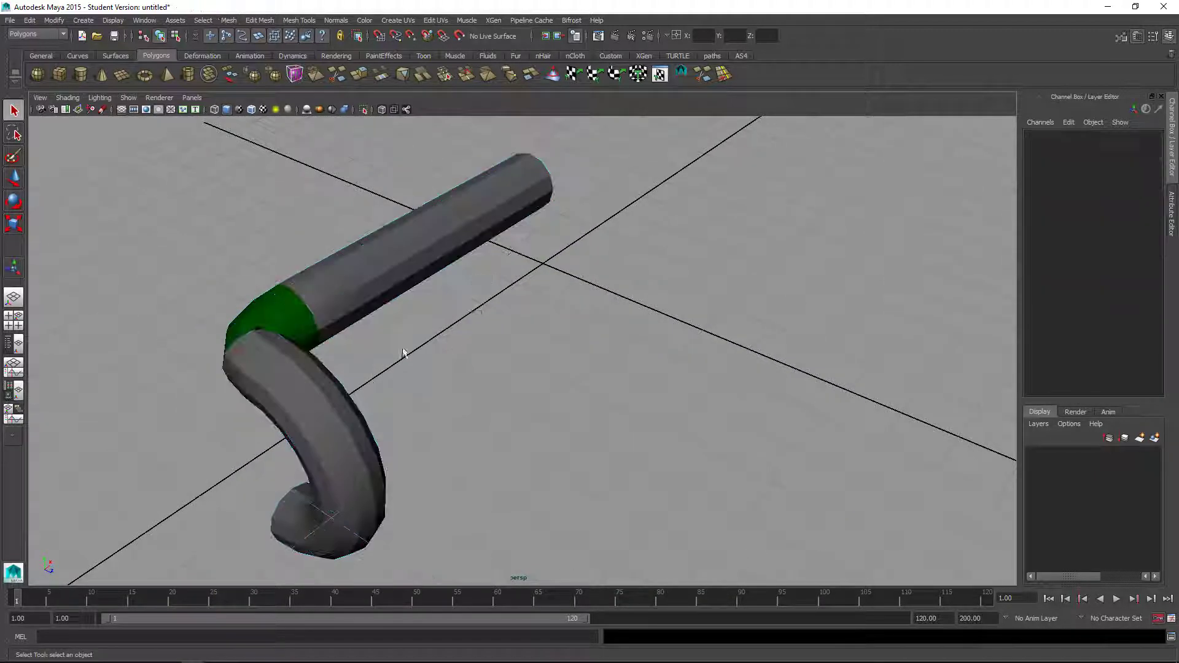
- Slide the cylinder edge loops beside the bridge and the bridge's inner loops toward the straight bar with the Slide Edge Tool
{"action": "left_click", "coordinate": [321, 325]}
{"action": "left_click_drag", "start_coordinate": [338, 328], "coordinate": [395, 331], "text": "alt"}
{"action": "right_click_drag", "start_coordinate": [395, 332], "coordinate": [663, 350], "text": "alt"}
{"action": "left_click_drag", "start_coordinate": [663, 350], "coordinate": [592, 407], "text": "alt"}
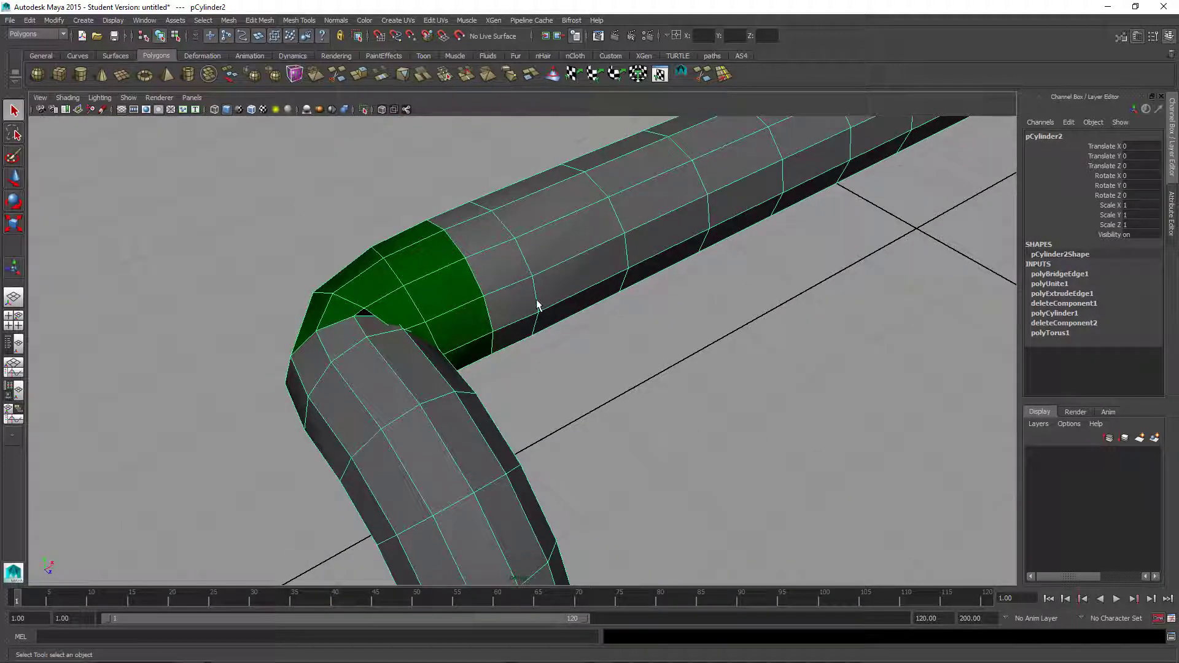
{"action": "right_click_drag", "start_coordinate": [537, 305], "coordinate": [549, 327]}
{"action": "left_click", "coordinate": [522, 259]}
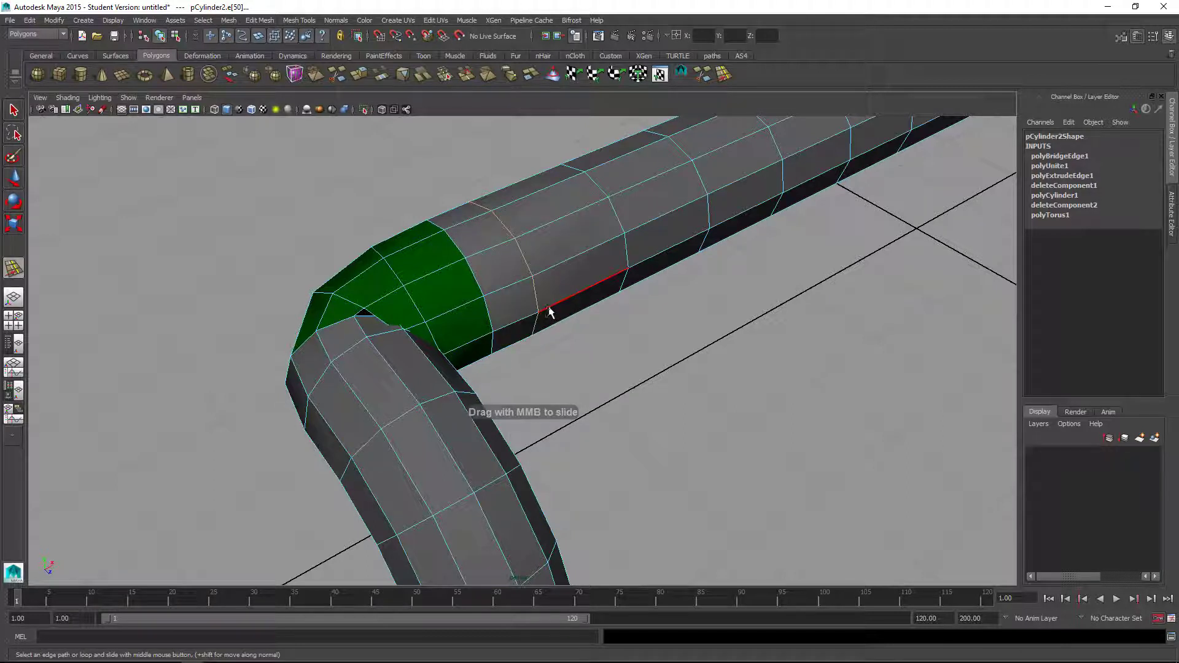
{"action": "left_click", "coordinate": [481, 278]}
{"action": "middle_click_drag", "start_coordinate": [543, 338], "coordinate": [552, 337]}
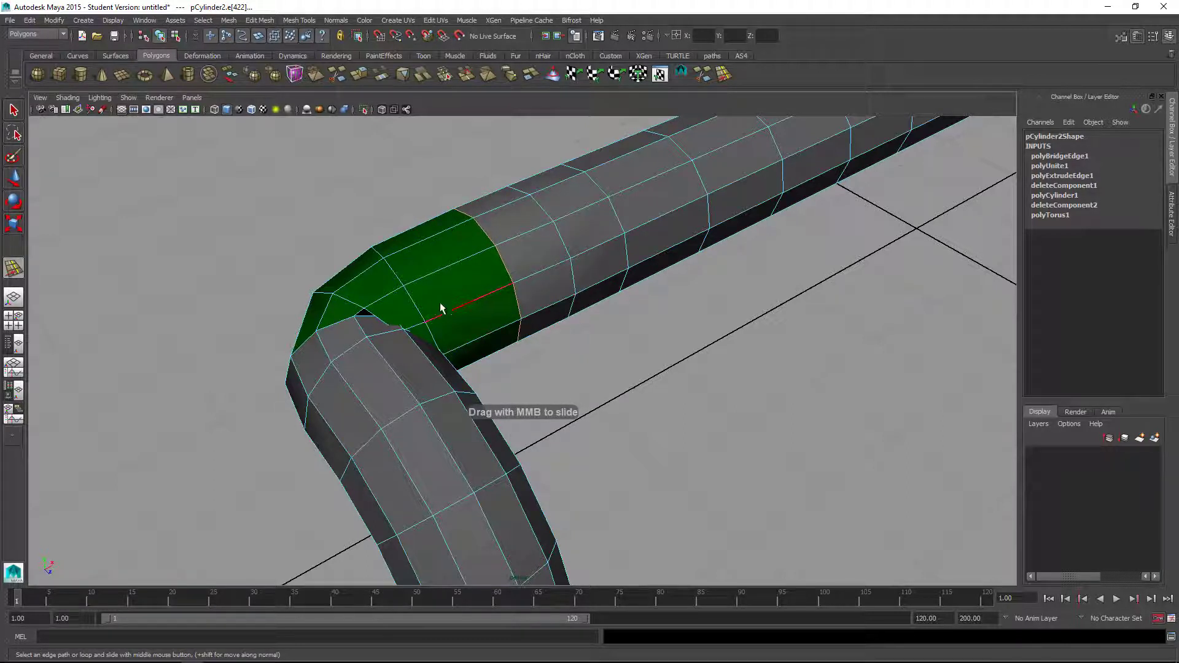
{"action": "left_click", "coordinate": [422, 309]}
{"action": "middle_click_drag", "start_coordinate": [422, 308], "coordinate": [386, 345]}
- Slide the half torus's first edge loops and its border with the bridge down along the curve, undoing one misplaced slide
{"action": "double_click", "coordinate": [400, 415]}
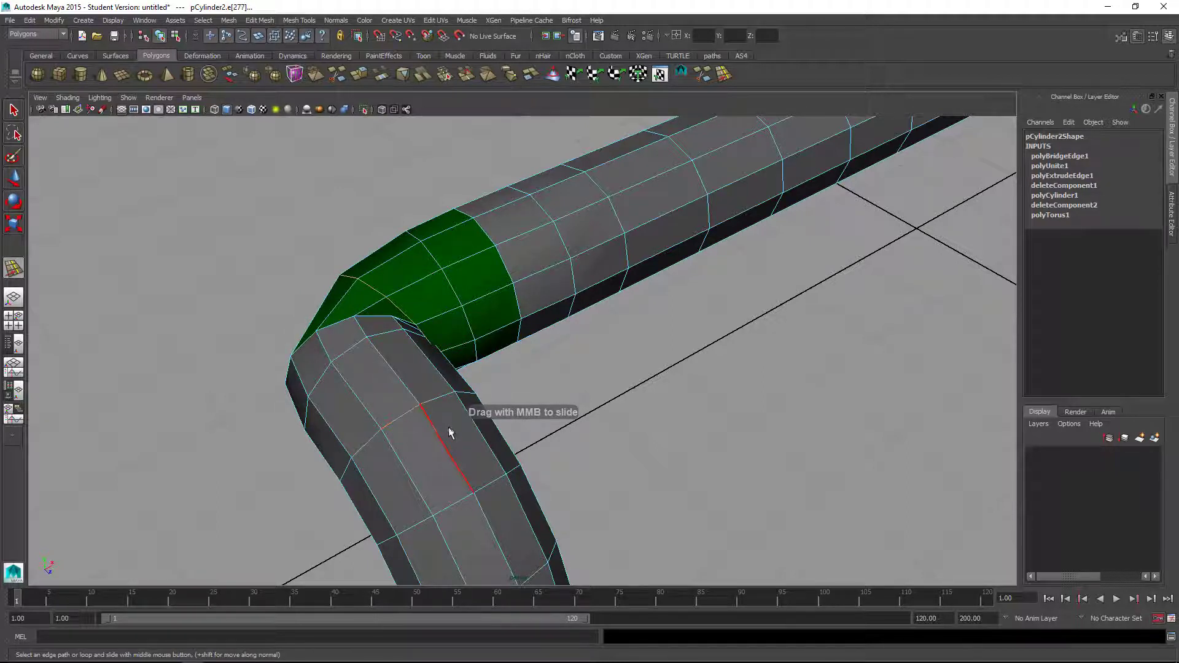
{"action": "middle_click_drag", "start_coordinate": [449, 429], "coordinate": [466, 425]}
{"action": "double_click", "coordinate": [355, 349]}
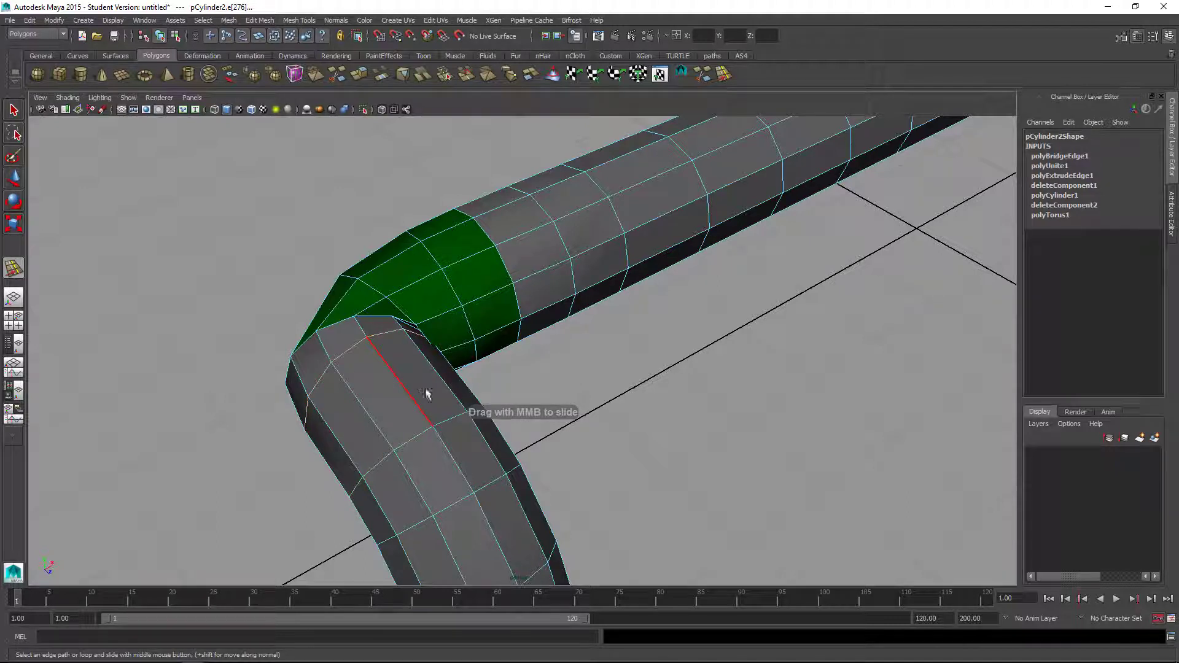
{"action": "middle_click_drag", "start_coordinate": [426, 388], "coordinate": [465, 375]}
{"action": "left_click", "coordinate": [336, 322]}
{"action": "key", "text": "ctrl+z"}
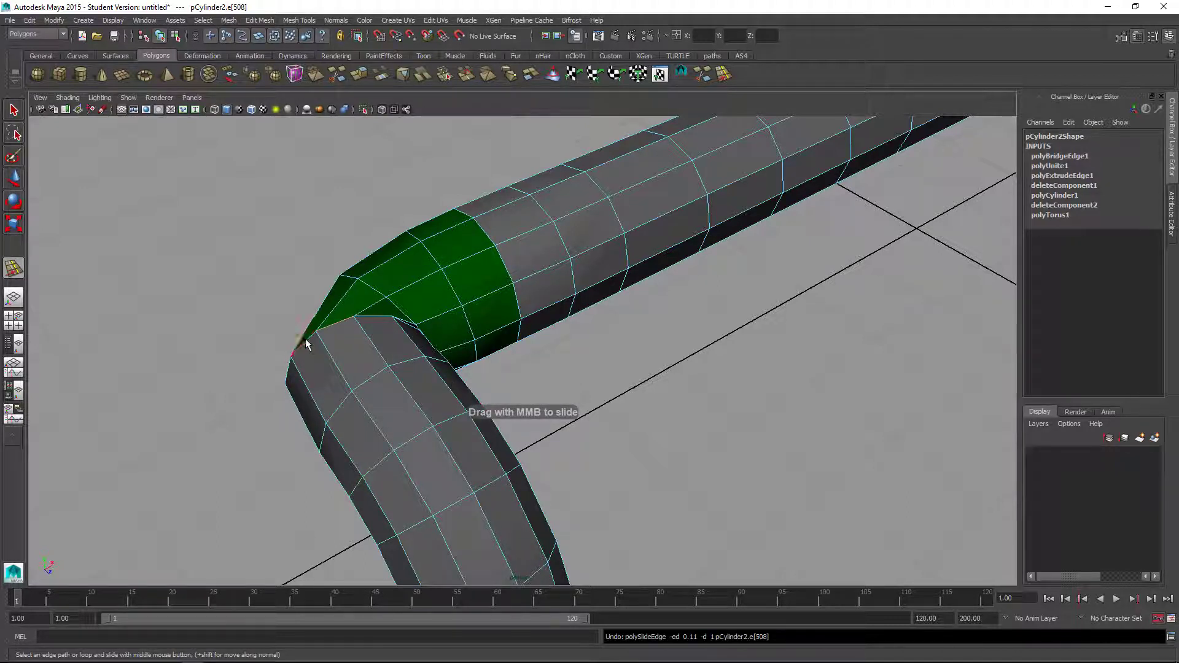
{"action": "left_click", "coordinate": [308, 342]}
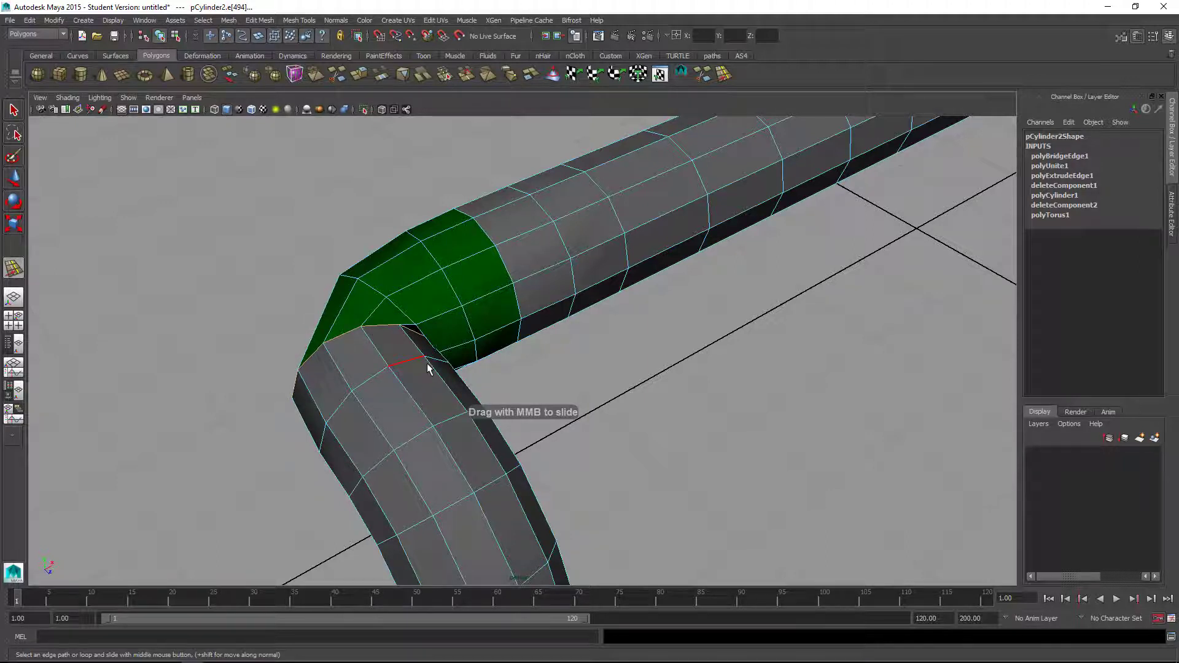
- Adjust the edge loop at the torus-bridge joint and slide the bridge's inner loop farther toward the cylinder
{"action": "left_click_drag", "start_coordinate": [428, 368], "coordinate": [281, 263], "text": "alt"}
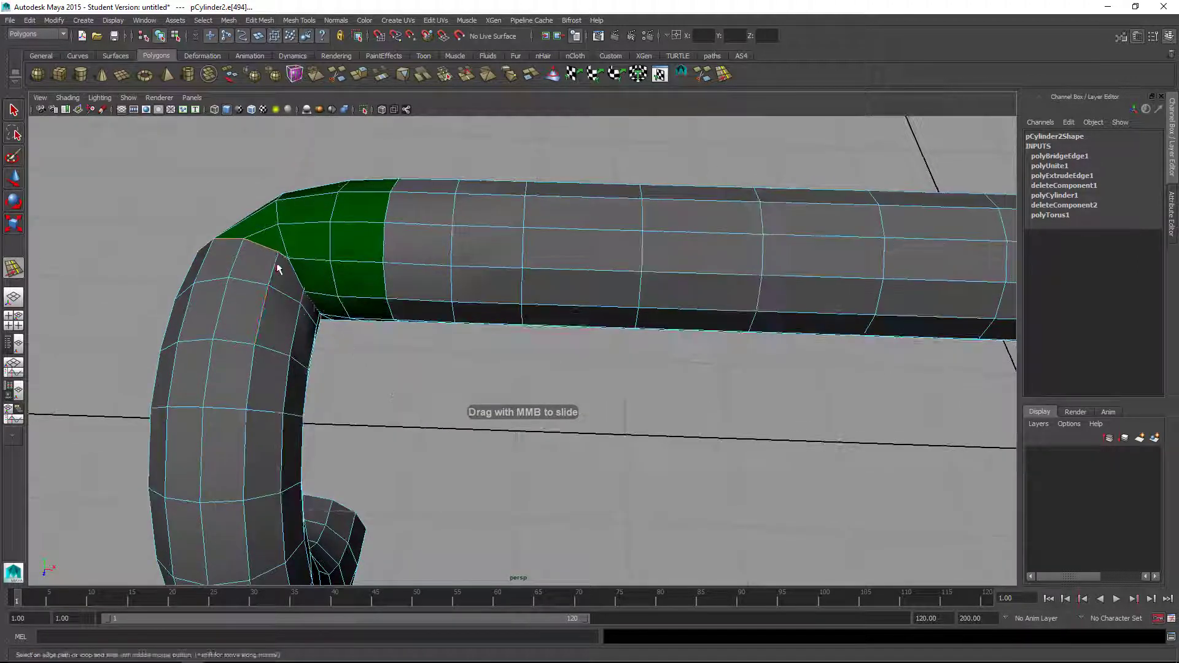
{"action": "left_click", "coordinate": [285, 250]}
{"action": "middle_click_drag", "start_coordinate": [353, 357], "coordinate": [332, 334]}
{"action": "left_click_drag", "start_coordinate": [331, 334], "coordinate": [599, 388], "text": "alt"}
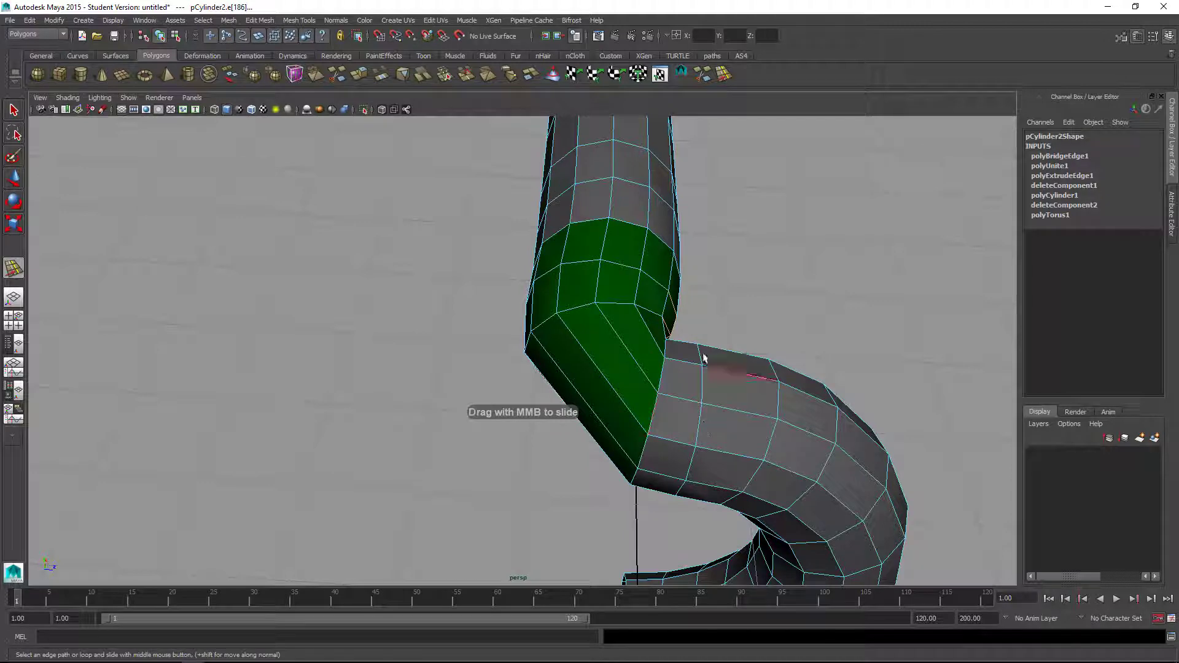
{"action": "left_click_drag", "start_coordinate": [647, 344], "coordinate": [536, 332], "text": "alt"}
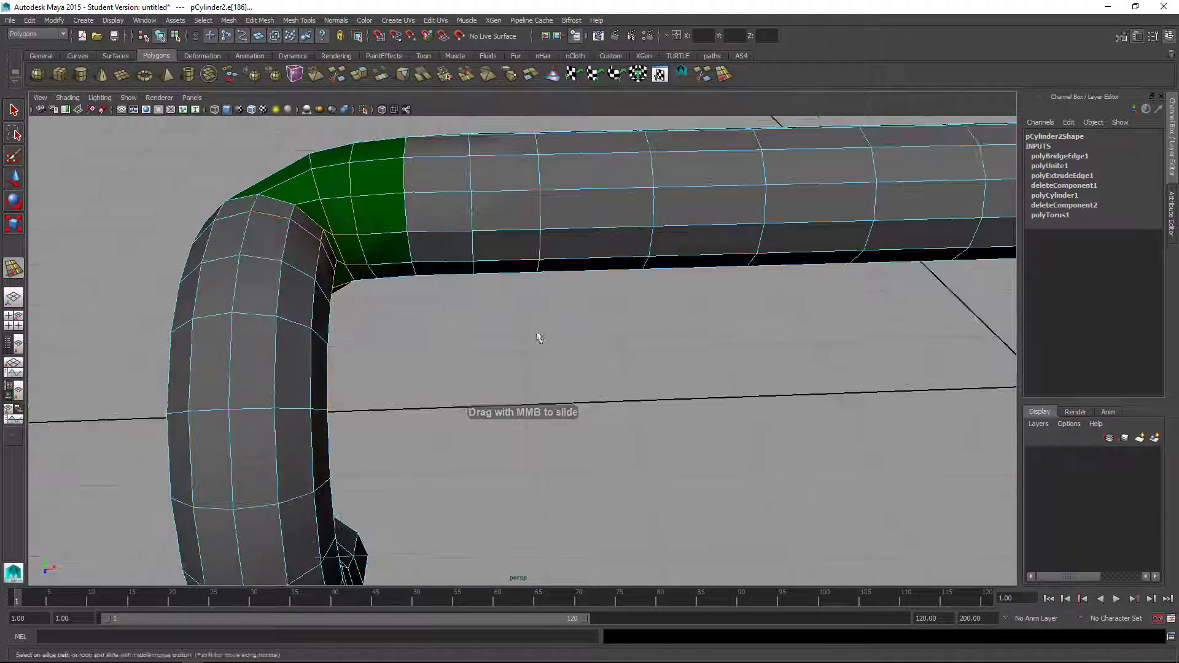
{"action": "double_click", "coordinate": [351, 183]}
{"action": "middle_click_drag", "start_coordinate": [398, 303], "coordinate": [419, 307]}
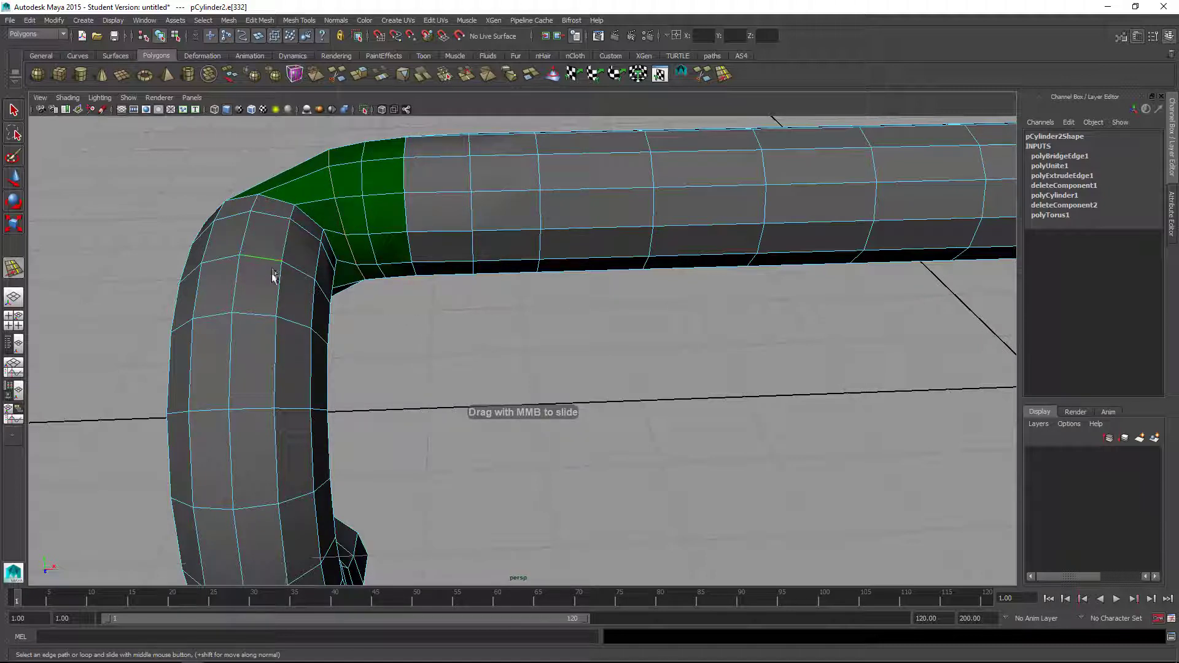
- Slide the half torus's three edge loops nearest the bridge farther down the curve to even out their spacing
{"action": "middle_click_drag", "start_coordinate": [323, 343], "coordinate": [312, 347]}
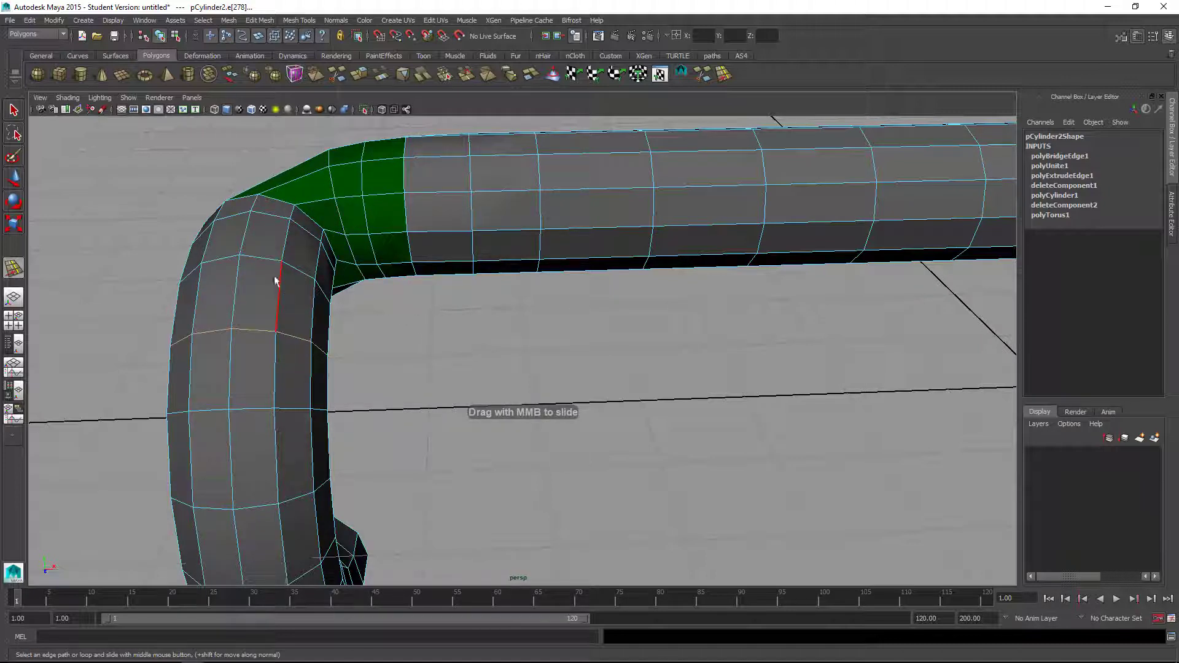
{"action": "left_click", "coordinate": [275, 215]}
{"action": "left_click", "coordinate": [364, 312]}
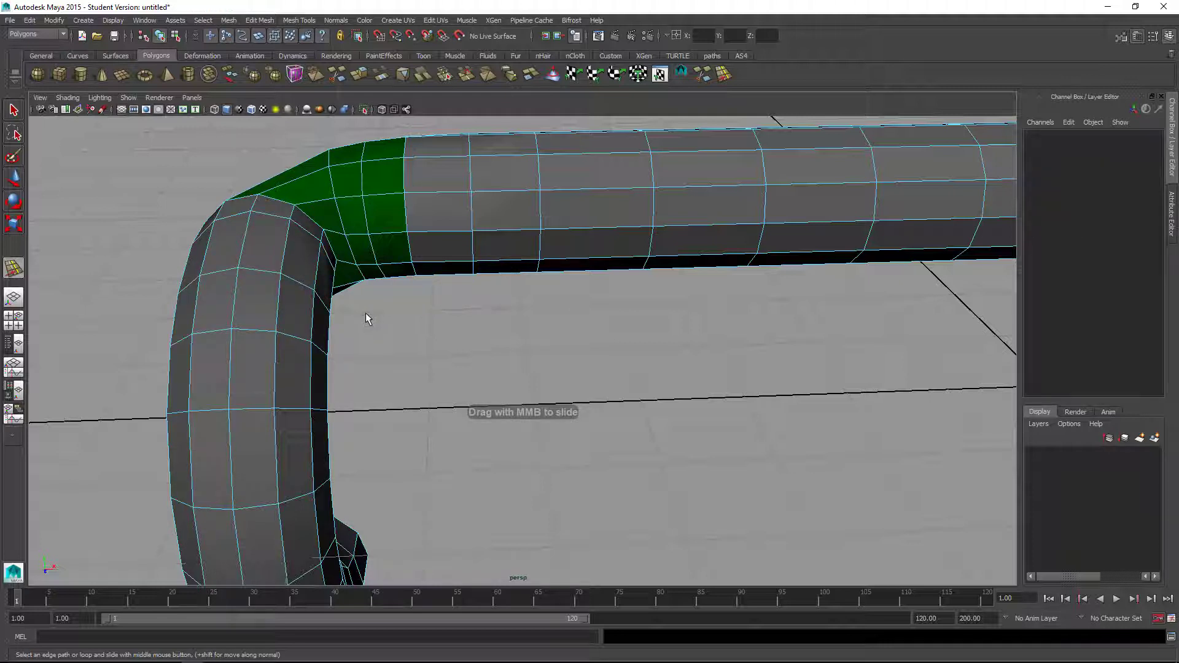
{"action": "double_click", "coordinate": [270, 222]}
{"action": "middle_click_drag", "start_coordinate": [412, 332], "coordinate": [406, 333]}
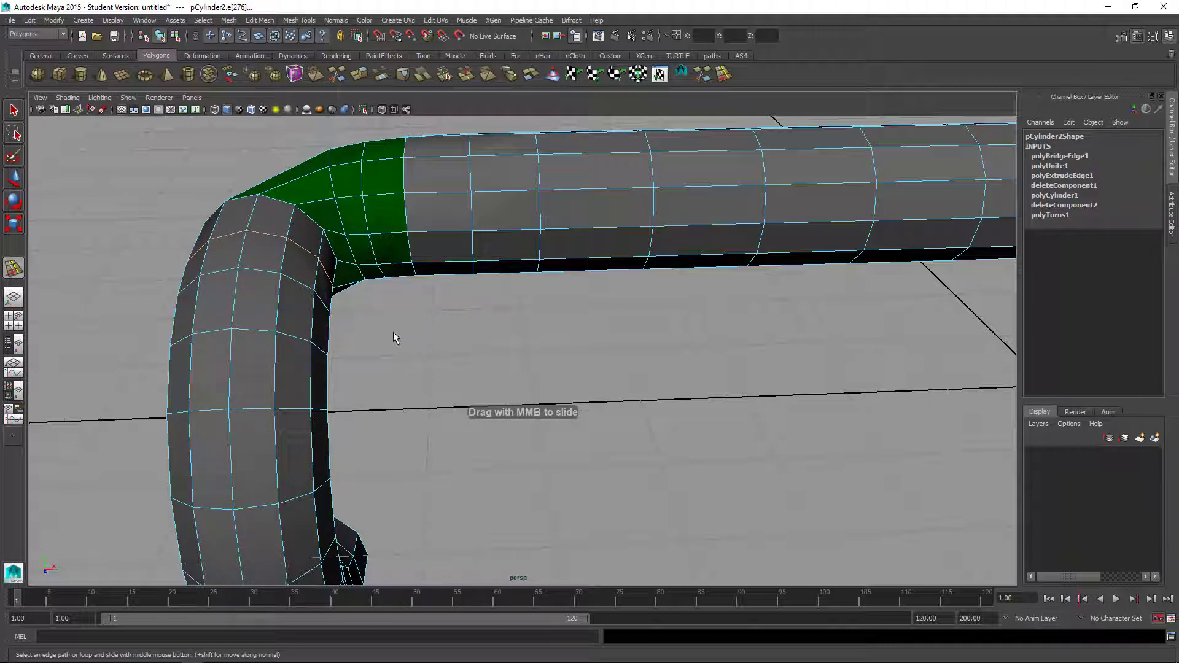
- Slide the bridge's border loop farther onto the half torus and reposition the bridge loop next to it
{"action": "left_click_drag", "start_coordinate": [392, 332], "coordinate": [586, 351], "text": "alt"}
{"action": "double_click", "coordinate": [566, 337]}
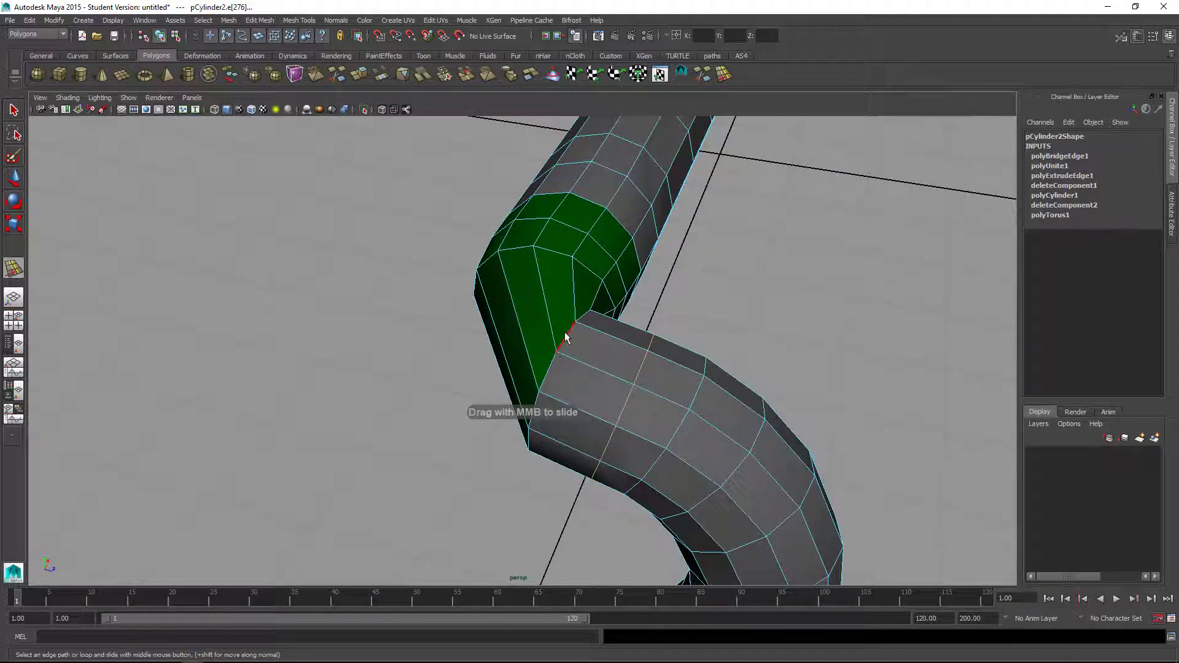
{"action": "middle_click_drag", "start_coordinate": [639, 361], "coordinate": [645, 361]}
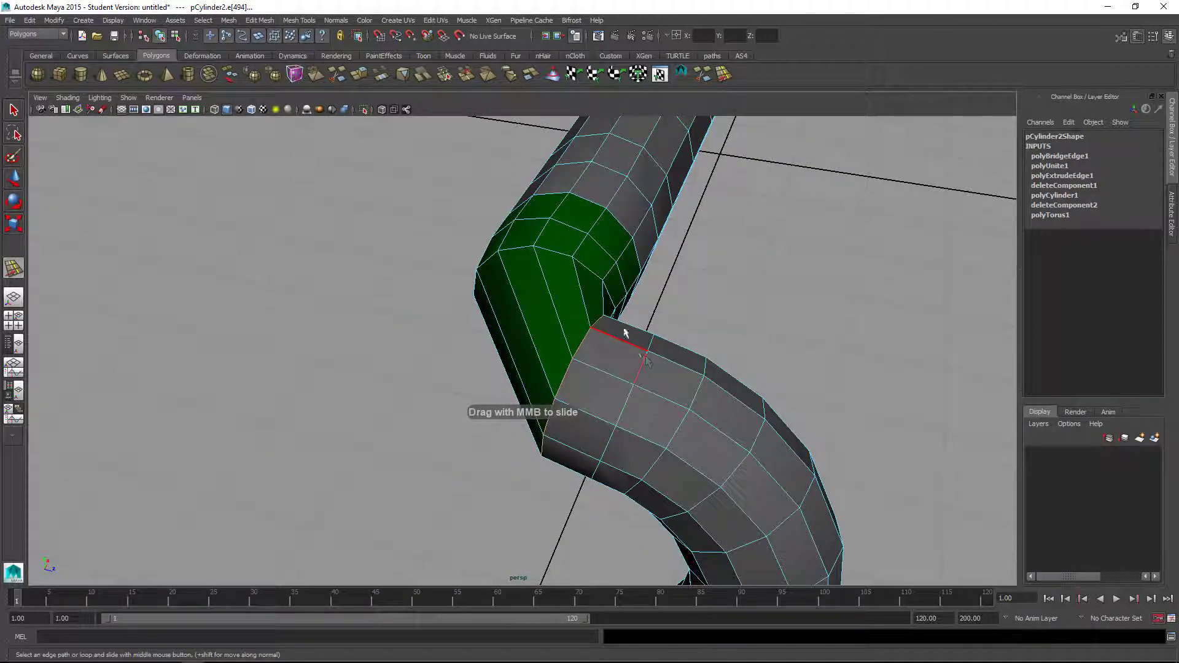
{"action": "left_click_drag", "start_coordinate": [624, 332], "coordinate": [615, 311], "text": "alt"}
{"action": "double_click", "coordinate": [555, 270]}
{"action": "middle_click_drag", "start_coordinate": [587, 318], "coordinate": [571, 323]}
{"action": "left_click_drag", "start_coordinate": [592, 355], "coordinate": [555, 352], "text": "alt"}
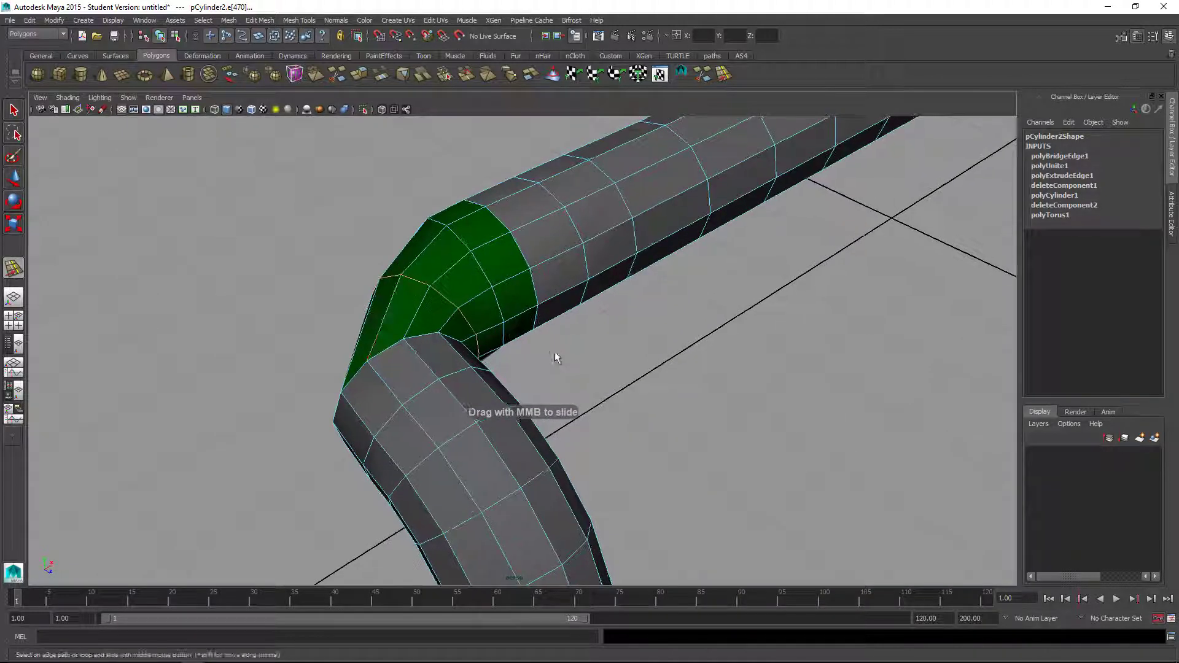
{"action": "left_click_drag", "start_coordinate": [653, 322], "coordinate": [656, 324], "text": "alt"}
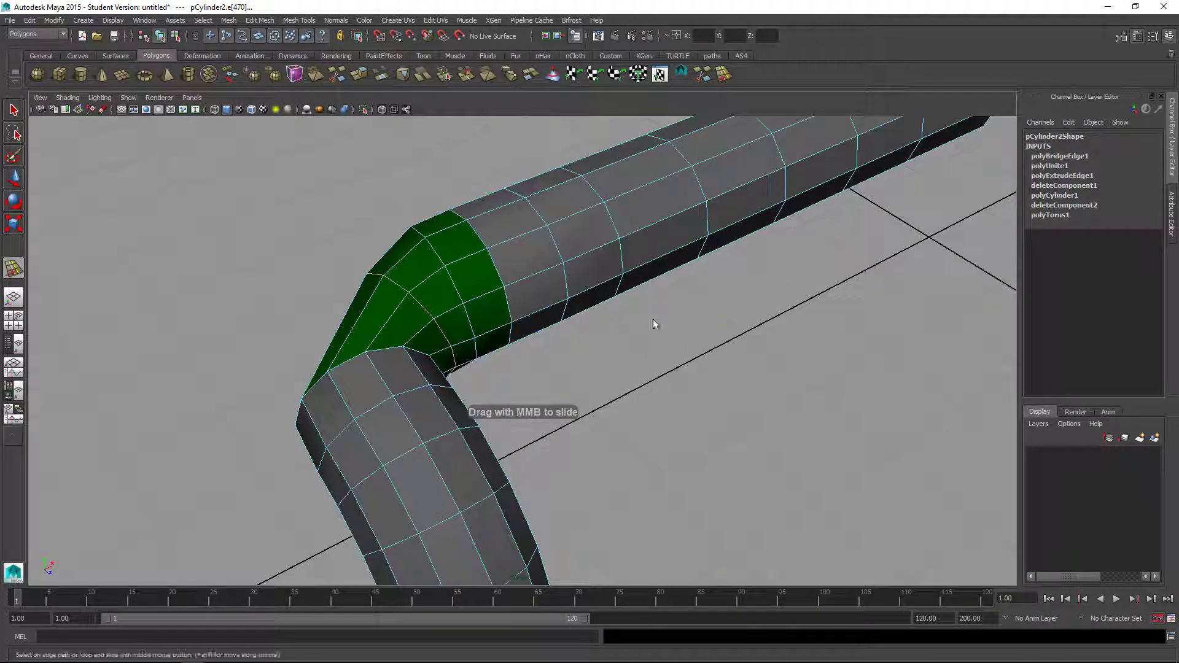
- Insert an edge loop across the bridge's long faces next to the half torus with the Multi-Cut Tool
{"action": "left_click", "coordinate": [301, 20]}
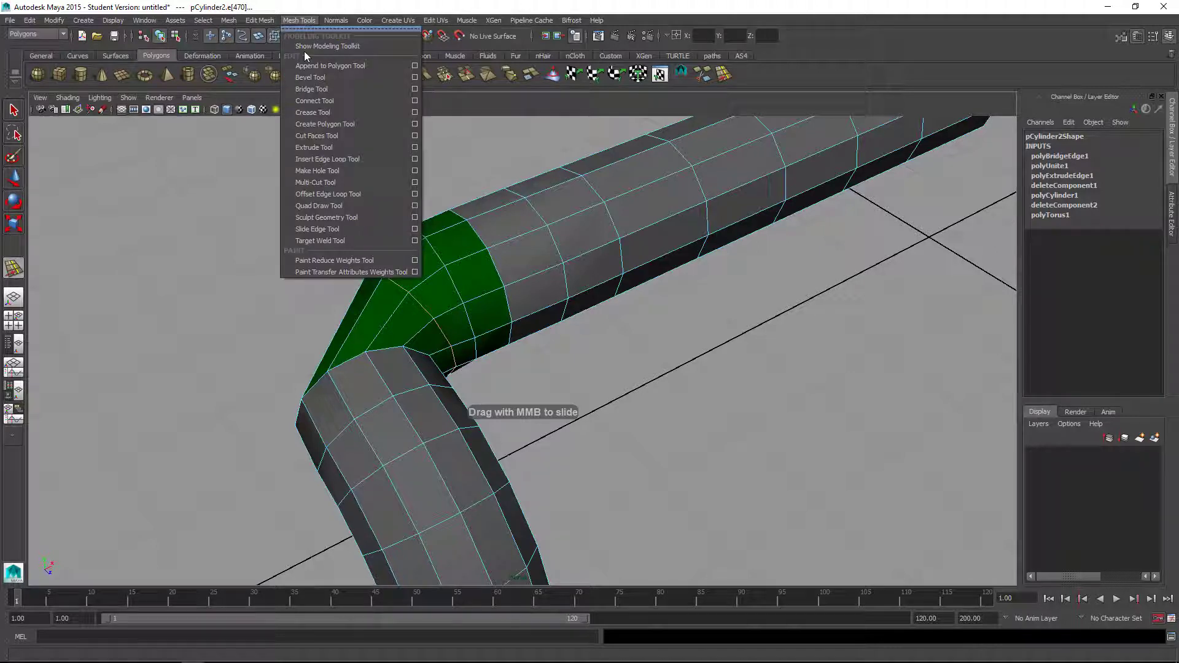
{"action": "left_click", "coordinate": [344, 180]}
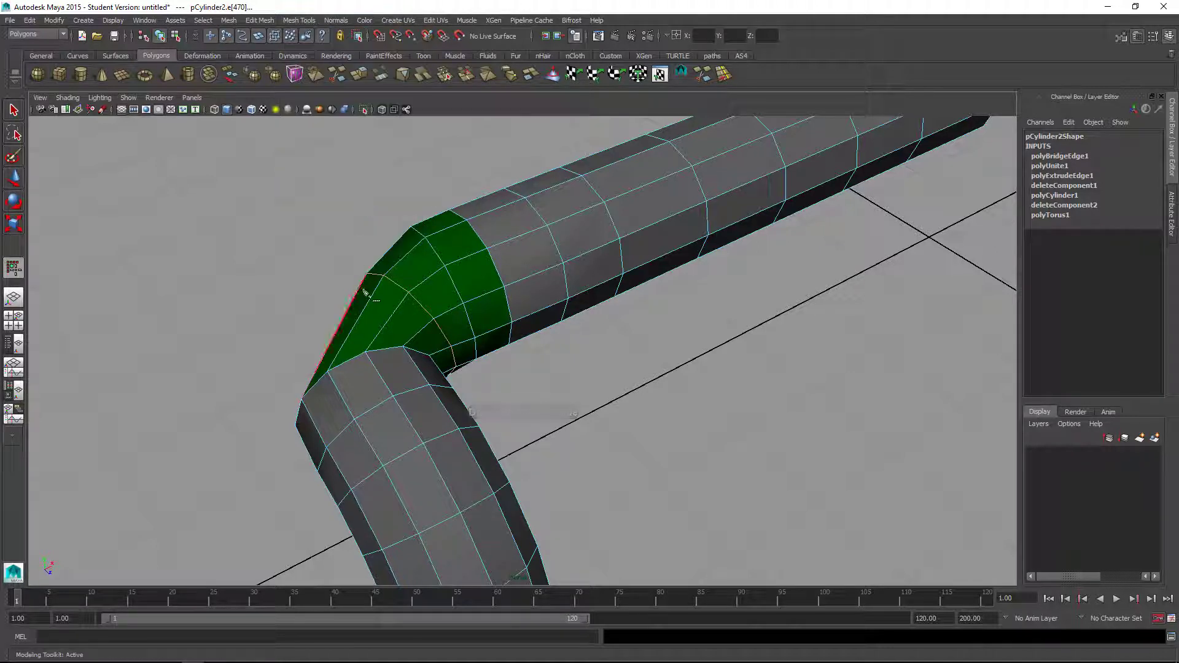
{"action": "left_click", "coordinate": [367, 320], "text": "ctrl"}
{"action": "left_click_drag", "start_coordinate": [624, 379], "coordinate": [749, 334], "text": "alt"}
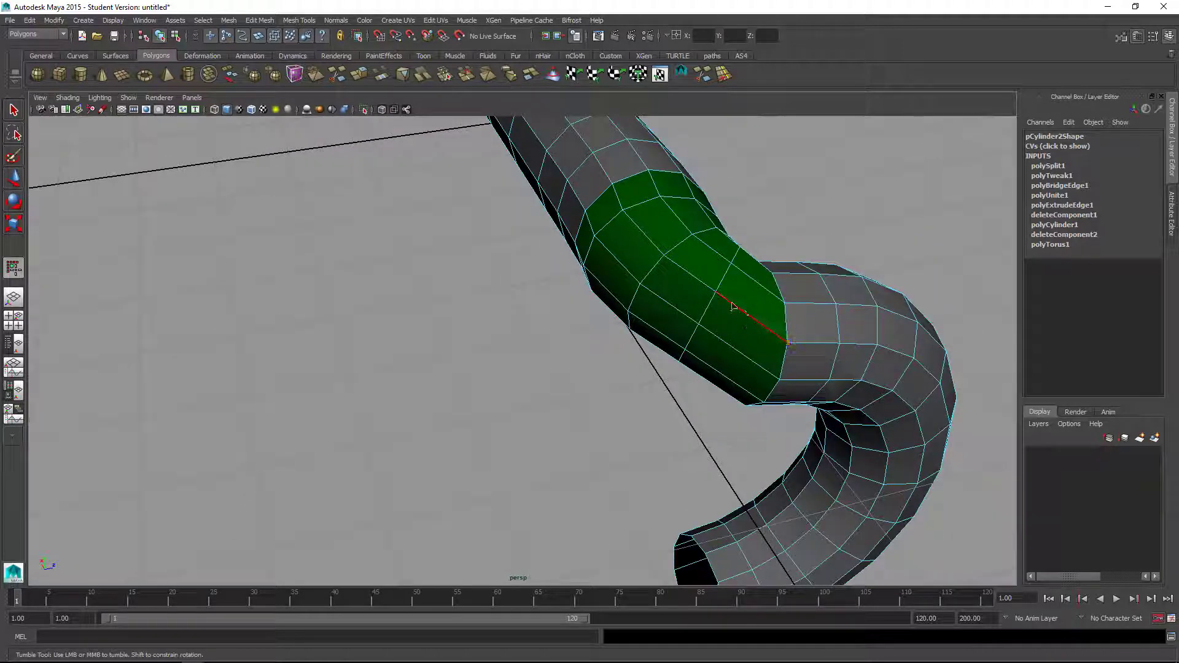
{"action": "right_click", "coordinate": [726, 284]}
- Convert the inserted edge loop's selection to vertices and activate the Move Tool on them
{"action": "left_click_drag", "start_coordinate": [726, 282], "coordinate": [682, 293], "text": "alt"}
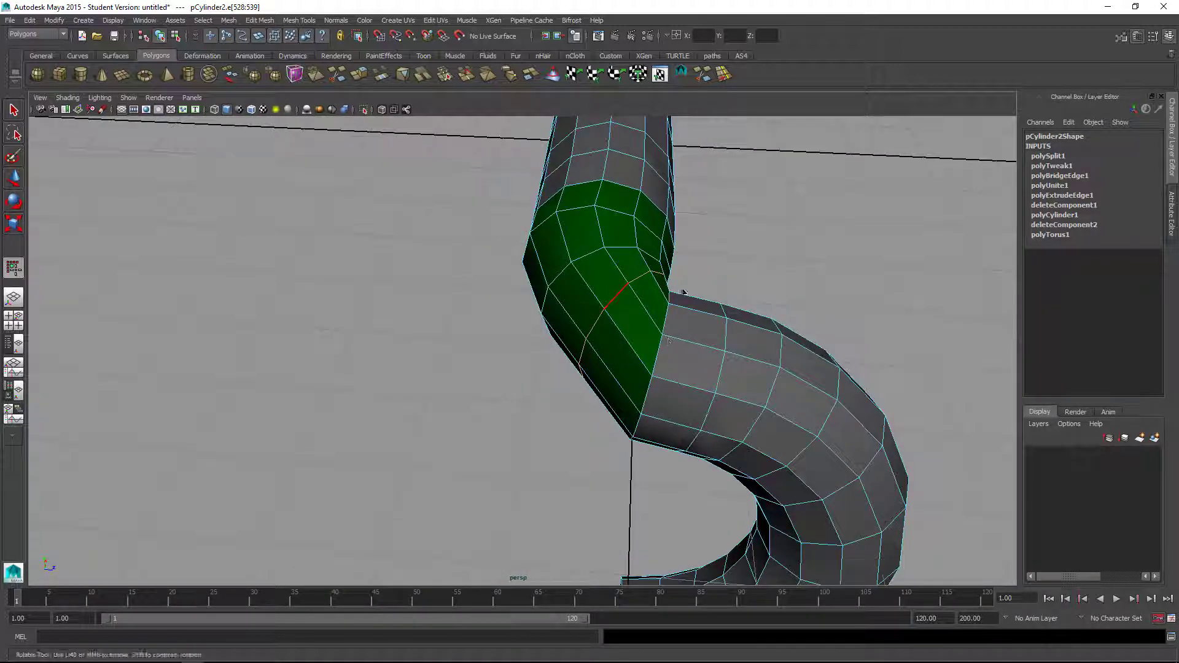
{"action": "key", "text": "ctrl+F9"}
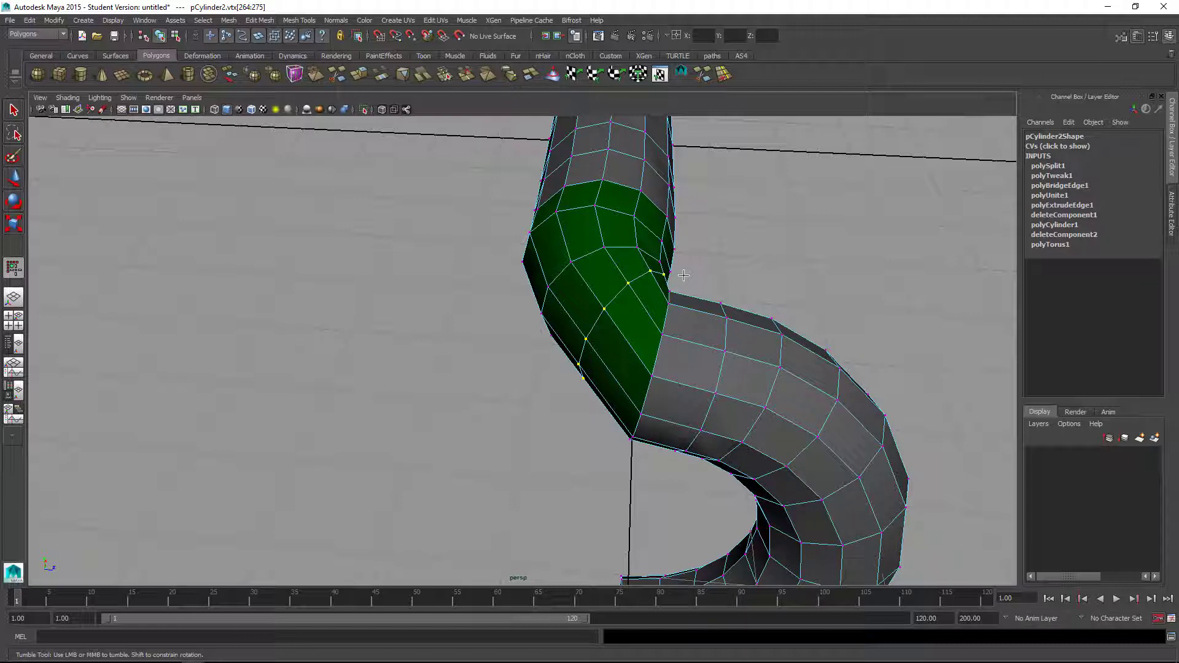
{"action": "left_click_drag", "start_coordinate": [682, 273], "coordinate": [667, 262], "text": "alt"}
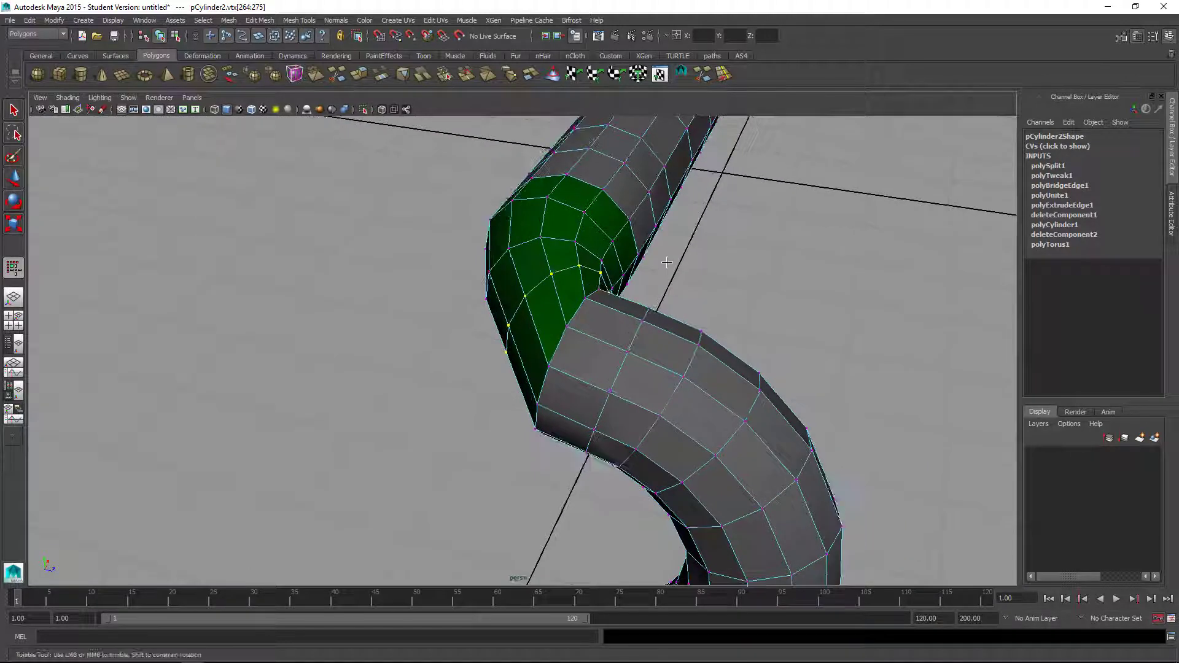
{"action": "key", "text": "w"}
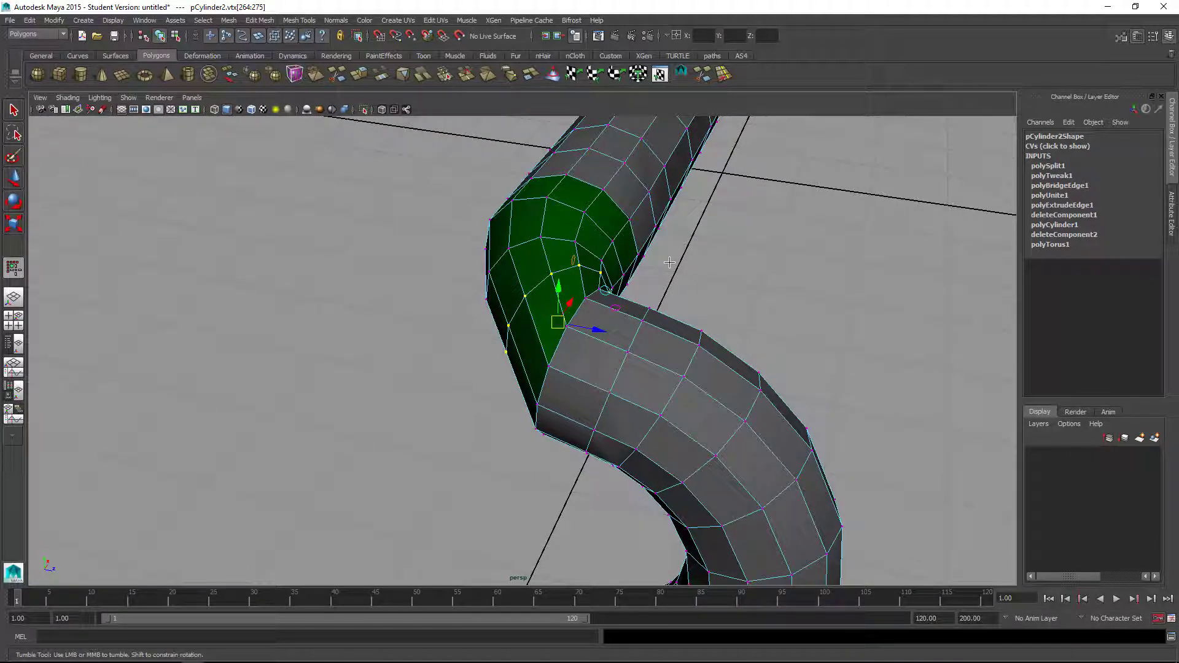
{"action": "left_click", "coordinate": [487, 270]}
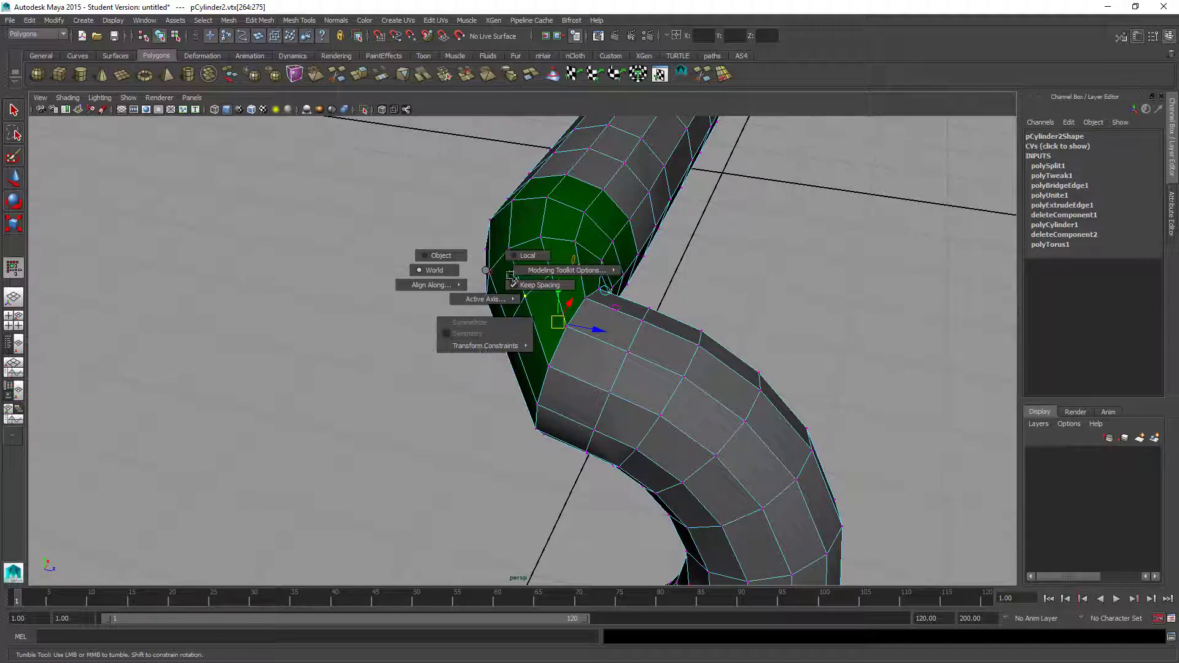
{"action": "left_click", "coordinate": [487, 300]}
{"action": "left_click", "coordinate": [490, 302]}
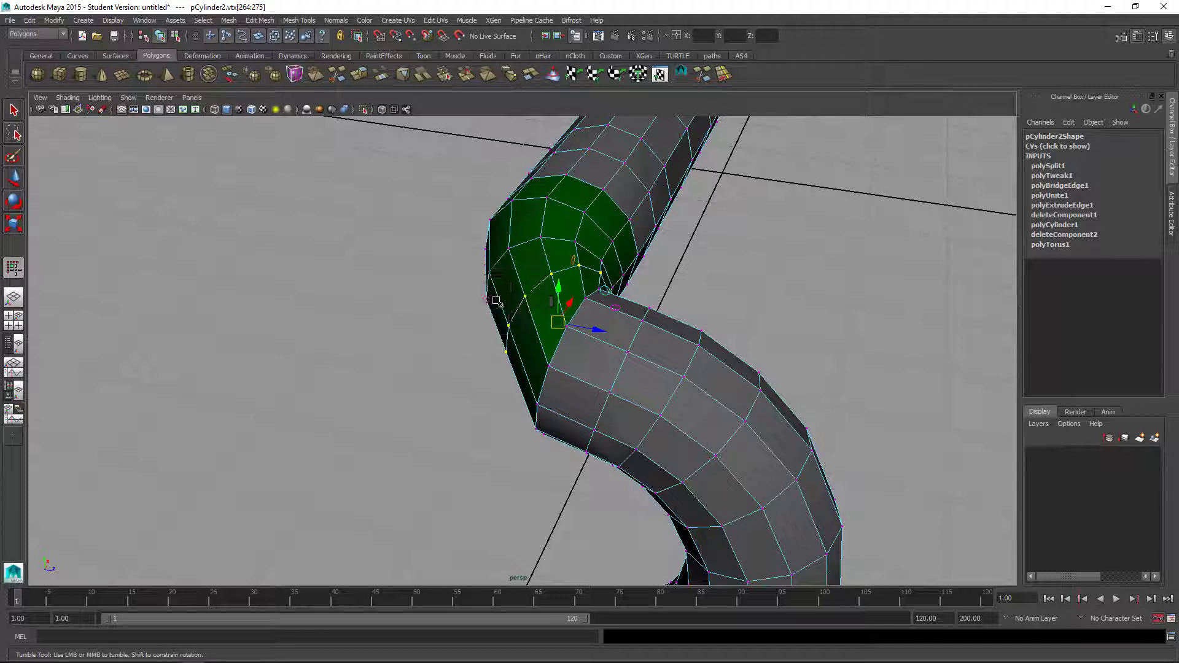
{"action": "left_click", "coordinate": [500, 299]}
{"action": "left_click_drag", "start_coordinate": [494, 381], "coordinate": [493, 375]}
{"action": "left_click", "coordinate": [506, 322]}
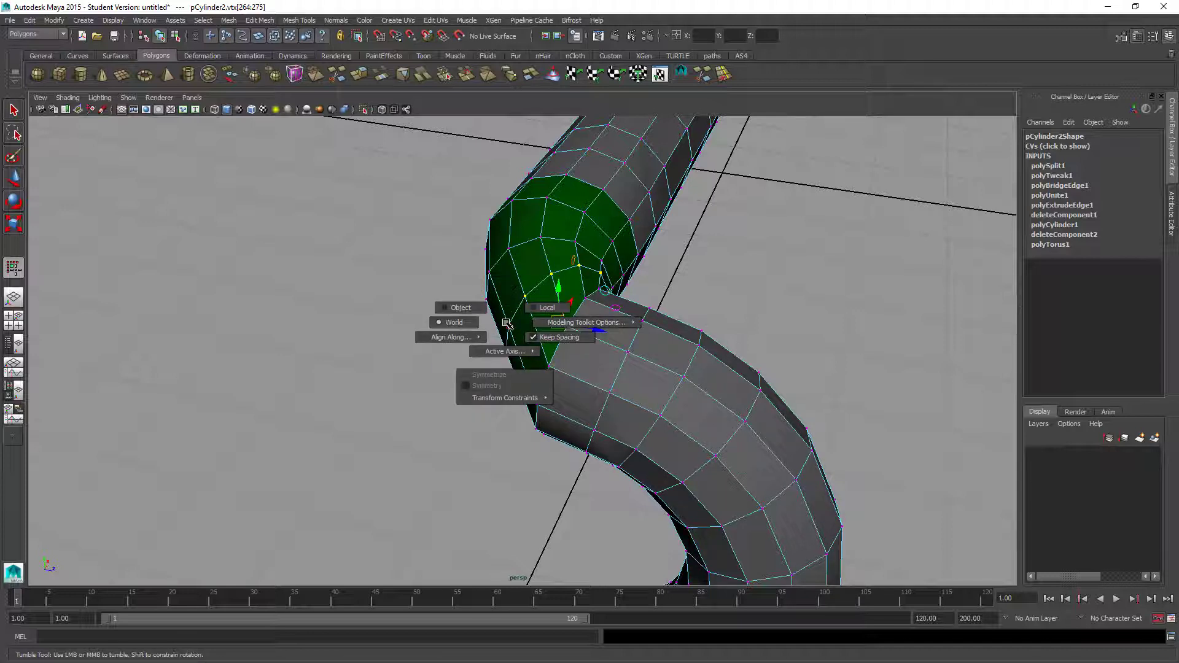
{"action": "left_click", "coordinate": [477, 337]}
{"action": "left_click_drag", "start_coordinate": [475, 337], "coordinate": [476, 336]}
- Set the Move Tool's Move Axis to Normal in its tool settings
{"action": "double_click", "coordinate": [14, 178]}
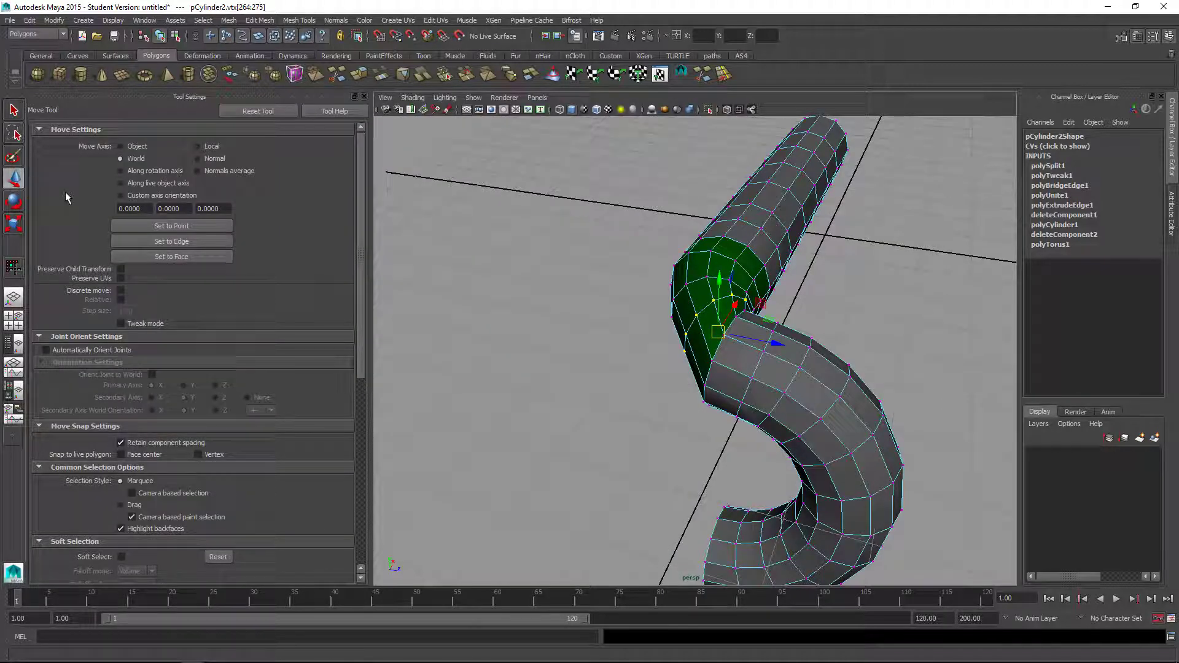
{"action": "left_click", "coordinate": [214, 161]}
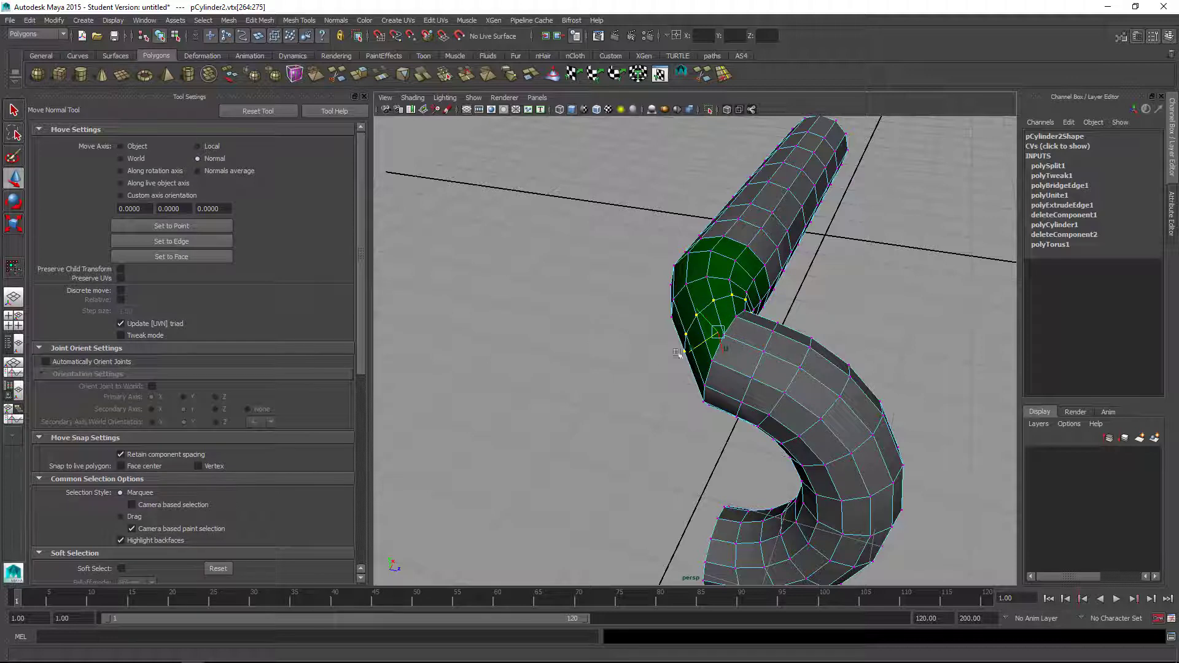
- Return the Move Axis to Object and move the bridge's inserted vertex loop slightly outward on the bend
{"action": "left_click_drag", "start_coordinate": [699, 345], "coordinate": [636, 324]}
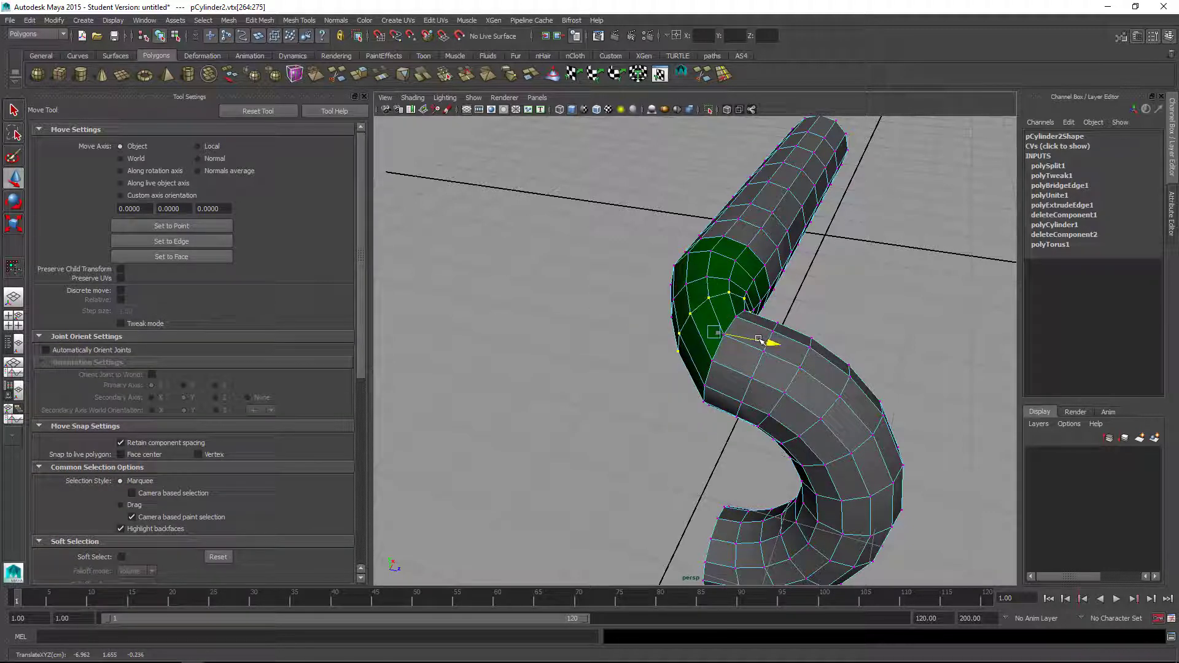
{"action": "left_click_drag", "start_coordinate": [767, 338], "coordinate": [721, 378], "text": "alt"}
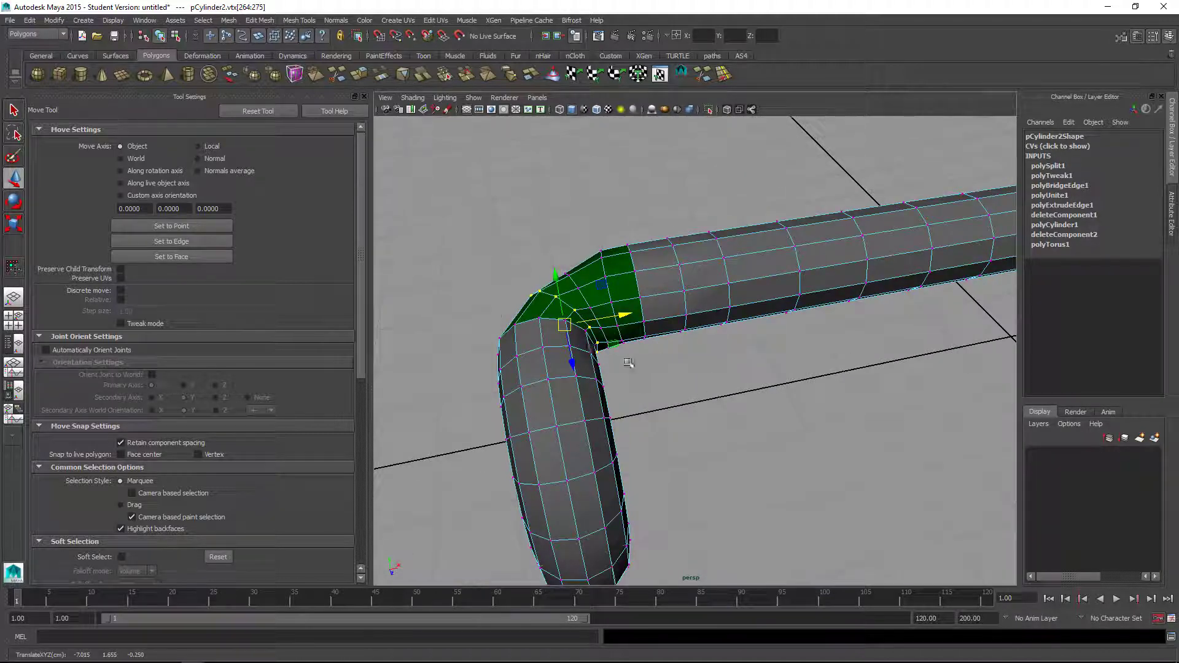
{"action": "left_click_drag", "start_coordinate": [629, 365], "coordinate": [718, 341], "text": "alt"}
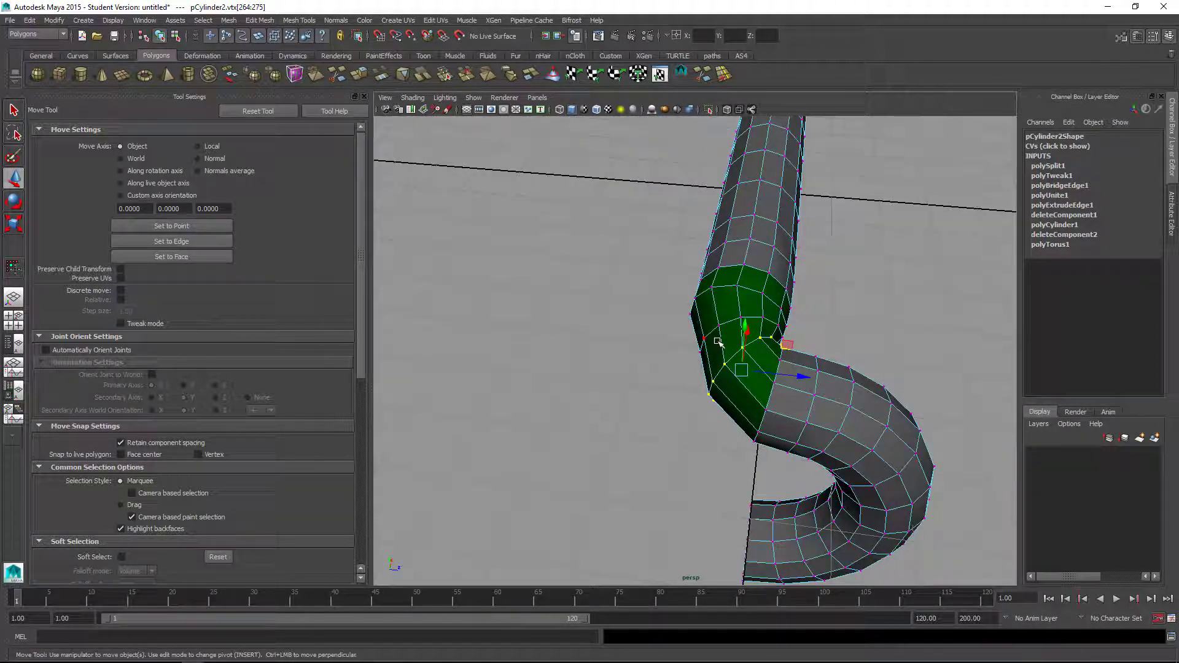
- Select the neighbouring vertex loop in the middle of the bridge and nudge it outward to even out the bend
{"action": "left_click", "coordinate": [720, 325]}
{"action": "key", "text": "q"}
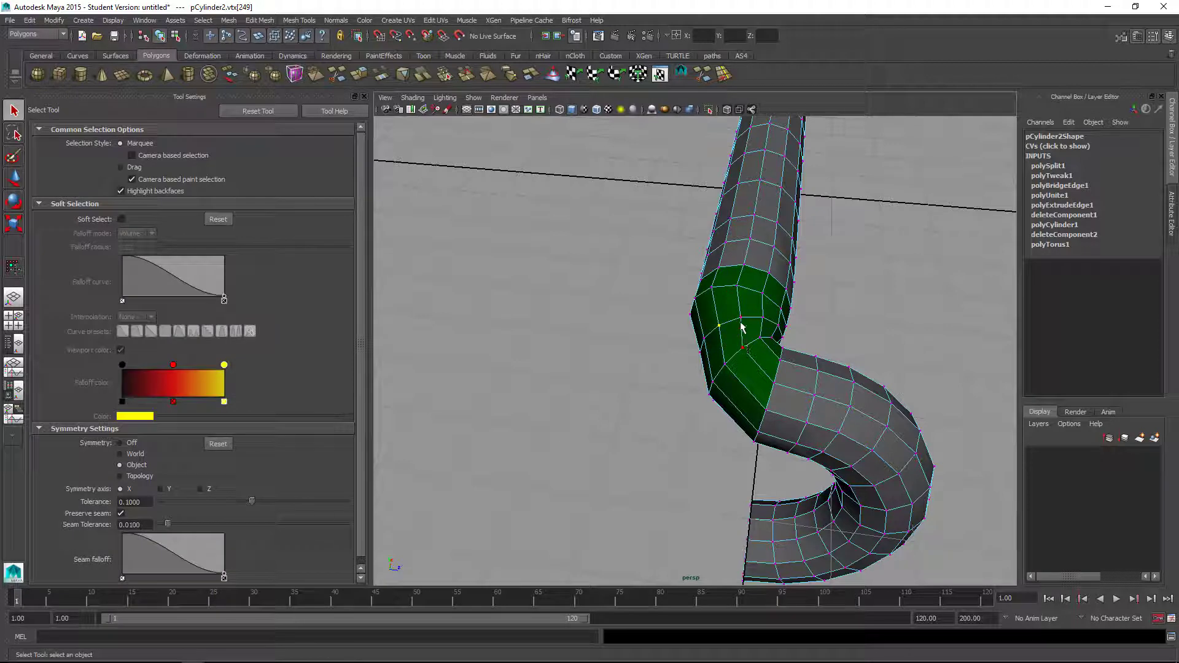
{"action": "left_click_drag", "start_coordinate": [749, 391], "coordinate": [742, 361], "text": "alt"}
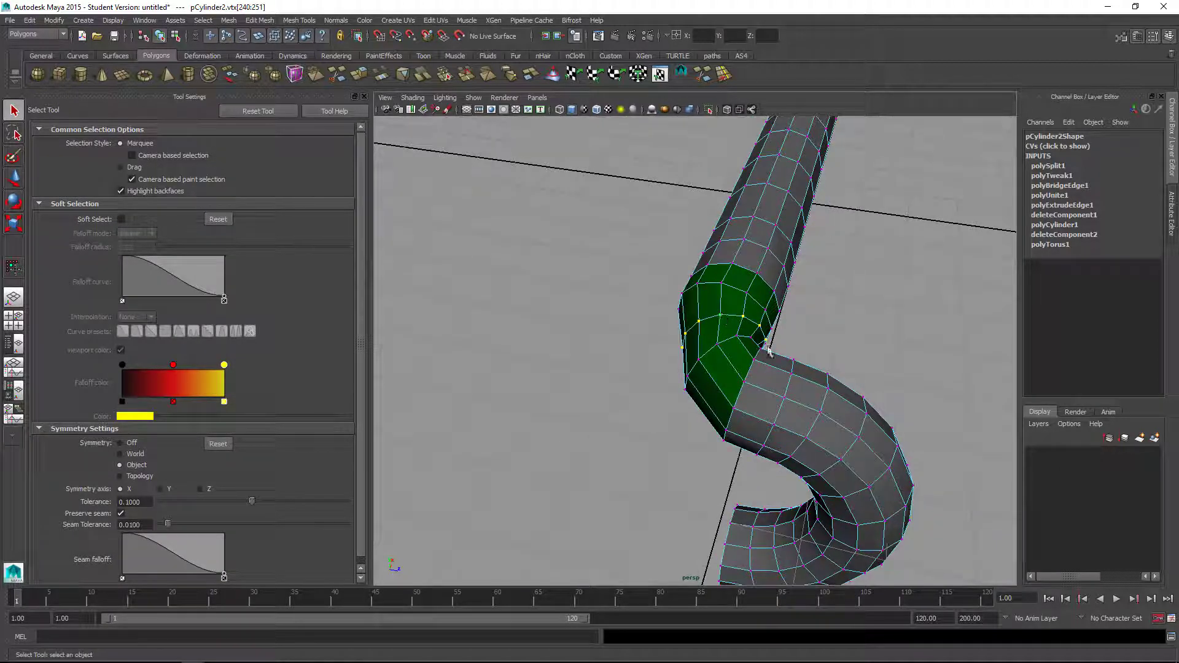
{"action": "key", "text": "w"}
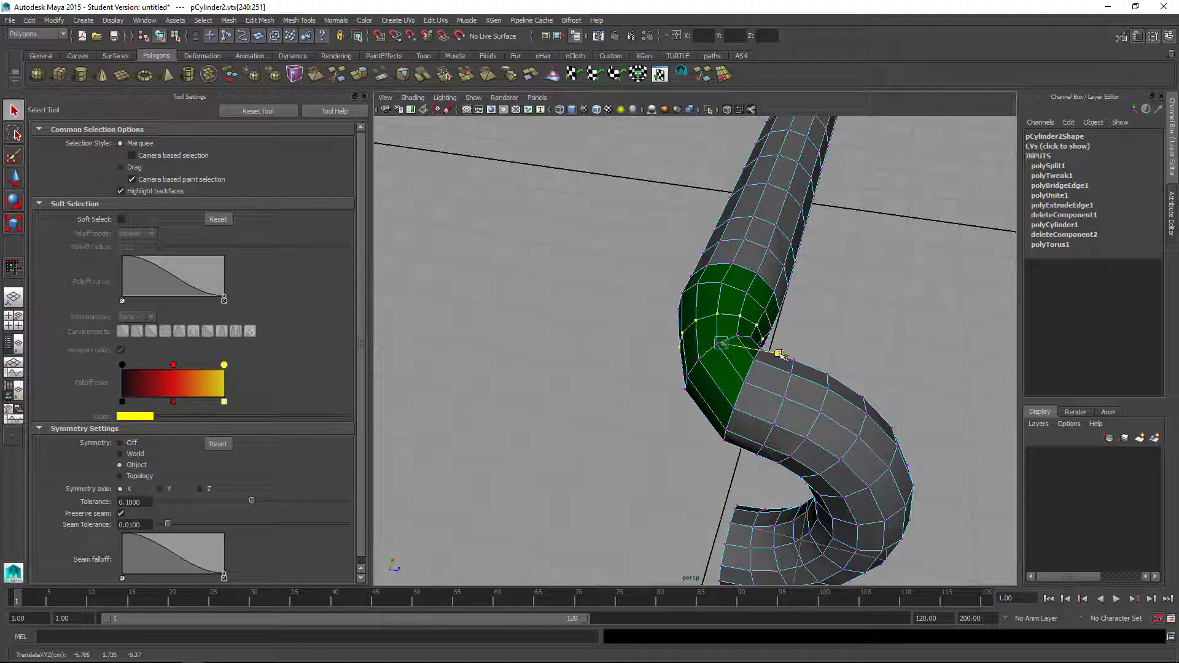
- Show the handlebar in smooth mesh preview and return it to object mode
{"action": "left_click_drag", "start_coordinate": [781, 348], "coordinate": [627, 345], "text": "alt"}
{"action": "key", "text": "3"}
{"action": "right_click", "coordinate": [654, 295]}
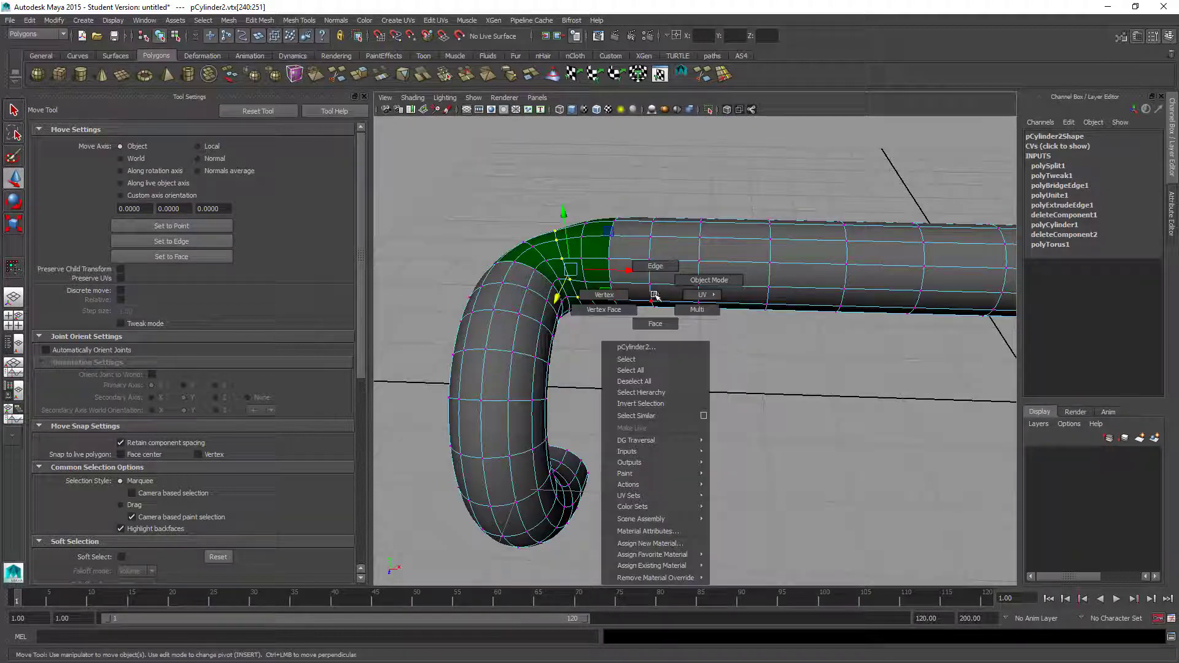
{"action": "right_click_drag", "start_coordinate": [654, 295], "coordinate": [709, 280]}
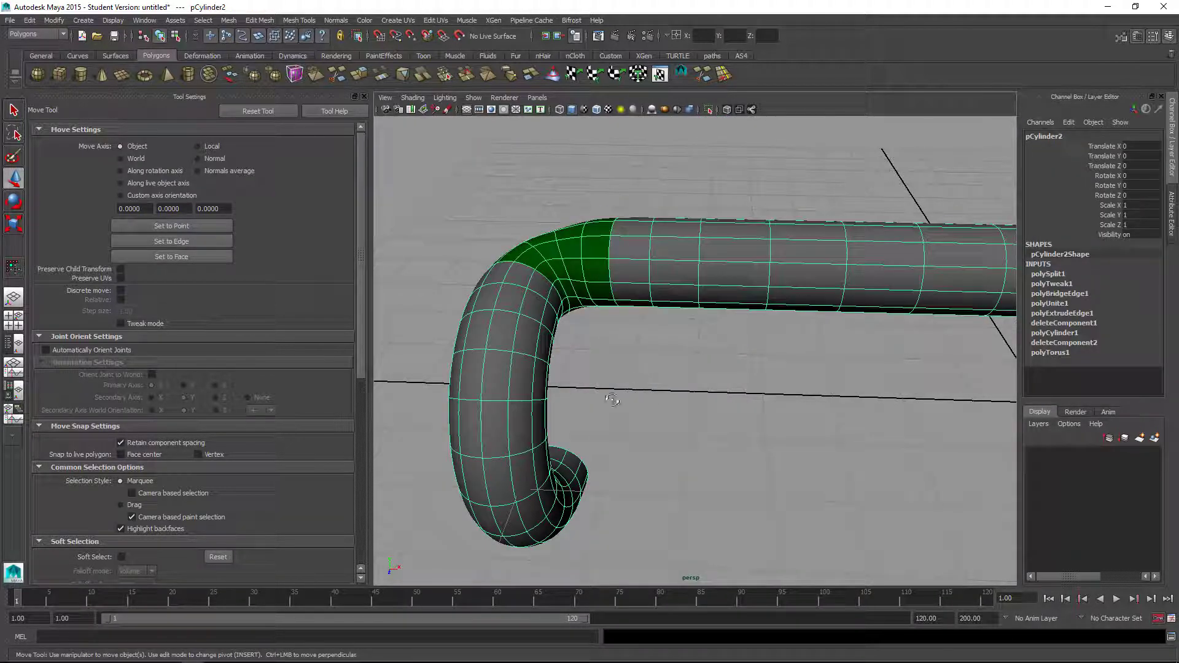
- Close the open end of the half torus with Fill Hole on its border edges and turn off the smooth preview
{"action": "left_click_drag", "start_coordinate": [612, 399], "coordinate": [784, 342], "text": "alt"}
{"action": "right_click_drag", "start_coordinate": [784, 342], "coordinate": [771, 316]}
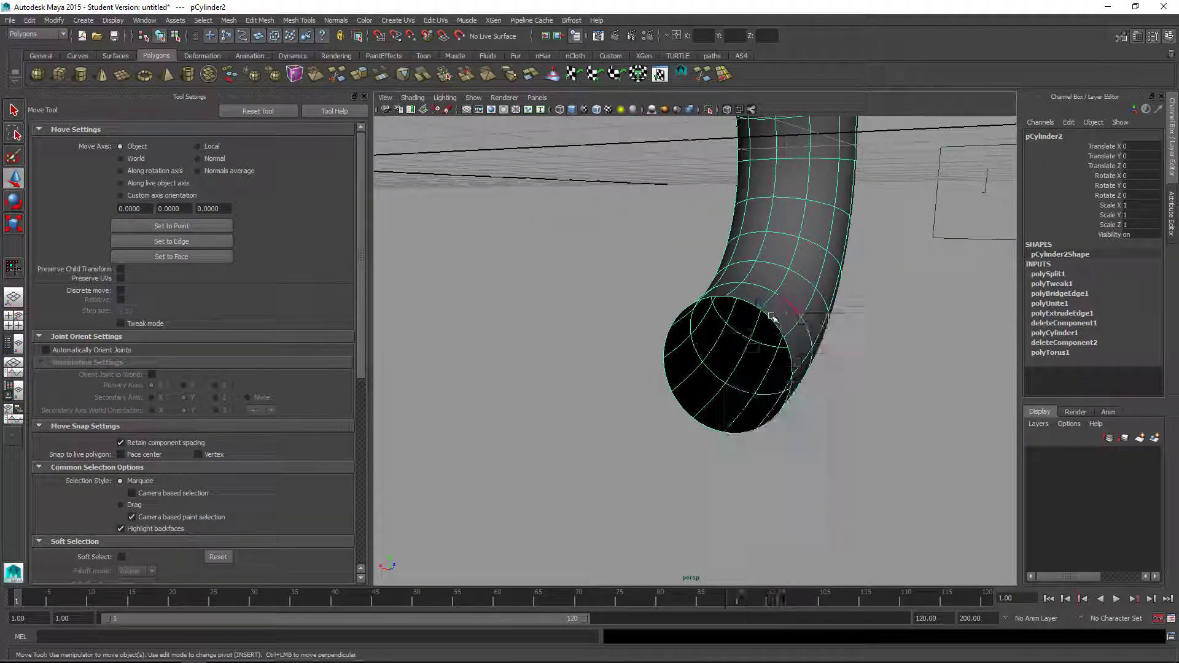
{"action": "left_click", "coordinate": [777, 325]}
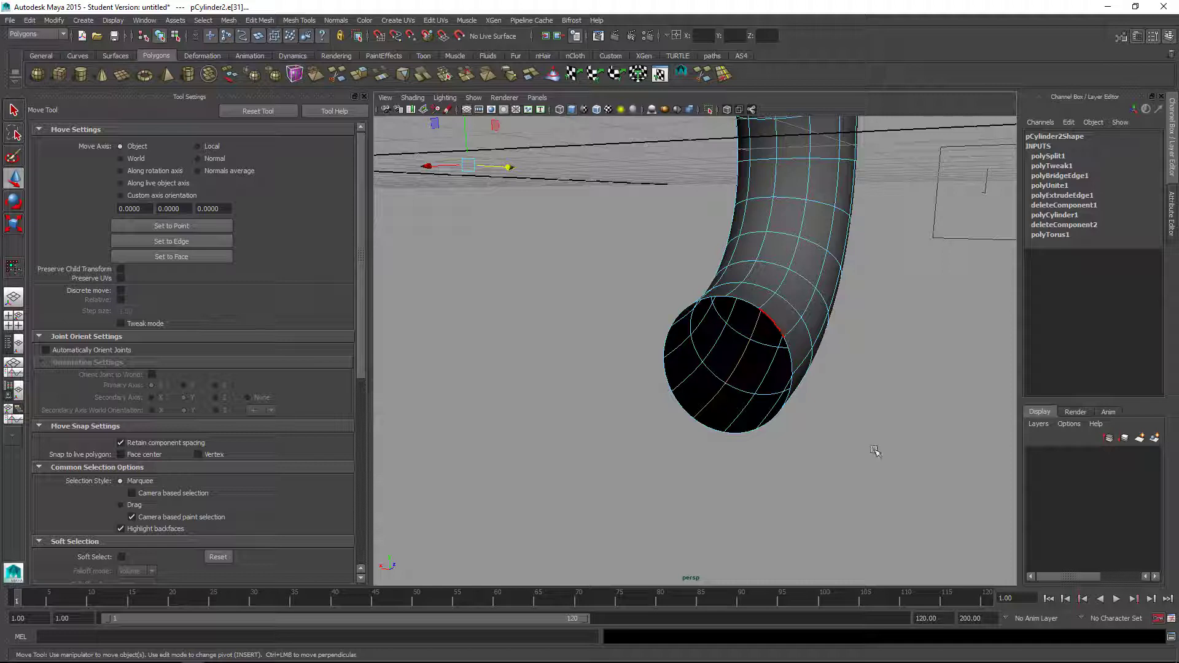
{"action": "left_click_drag", "start_coordinate": [874, 451], "coordinate": [846, 447], "text": "alt"}
{"action": "right_click", "coordinate": [831, 343], "text": "shift"}
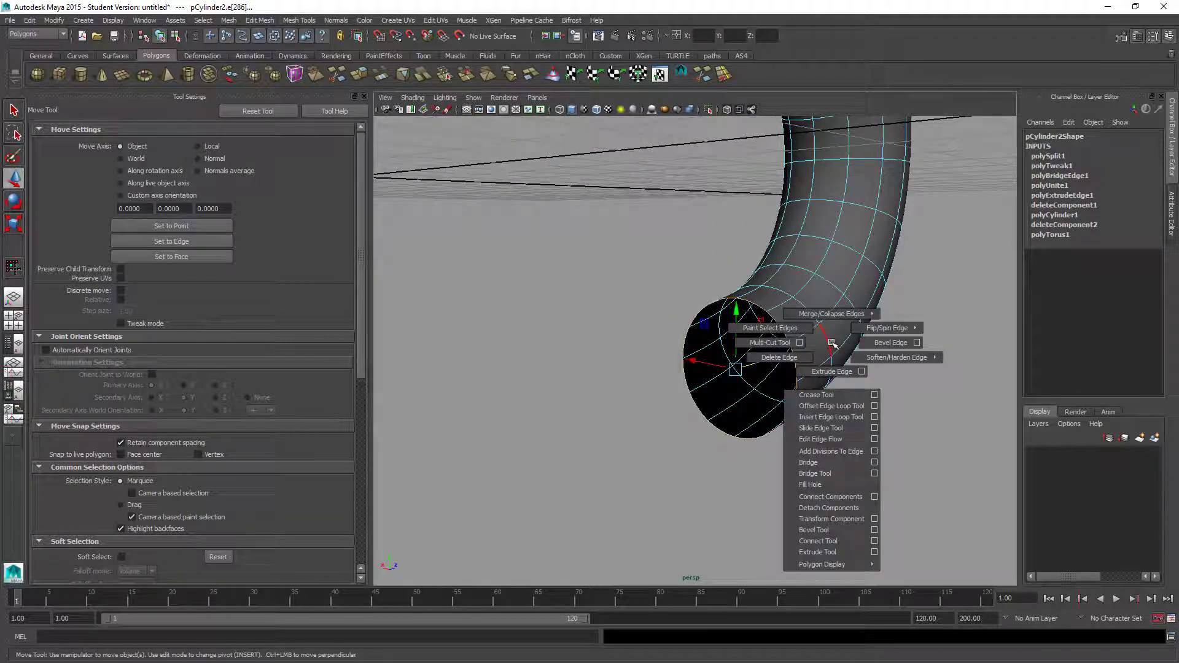
{"action": "right_click_drag", "start_coordinate": [832, 344], "coordinate": [836, 485], "text": "shift"}
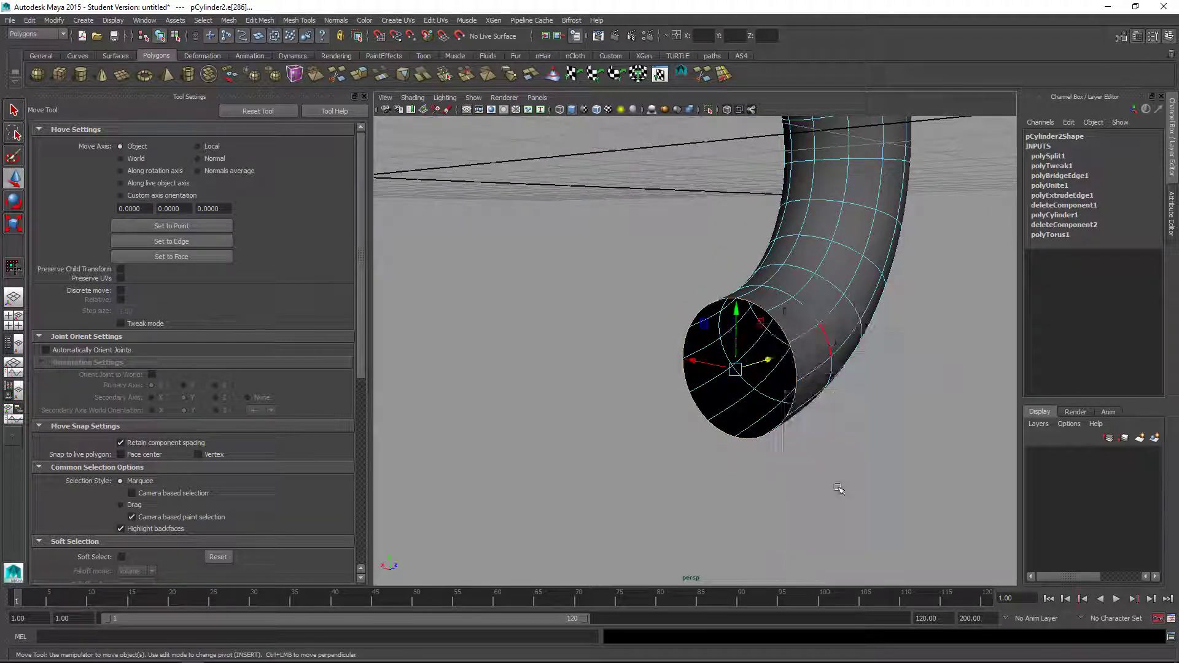
{"action": "key", "text": "1"}
- Split the new end cap vertically from its top centre vertex to its bottom centre vertex with the Multi-Cut Tool
{"action": "left_click_drag", "start_coordinate": [866, 417], "coordinate": [702, 307], "text": "alt"}
{"action": "left_click", "coordinate": [702, 307]}
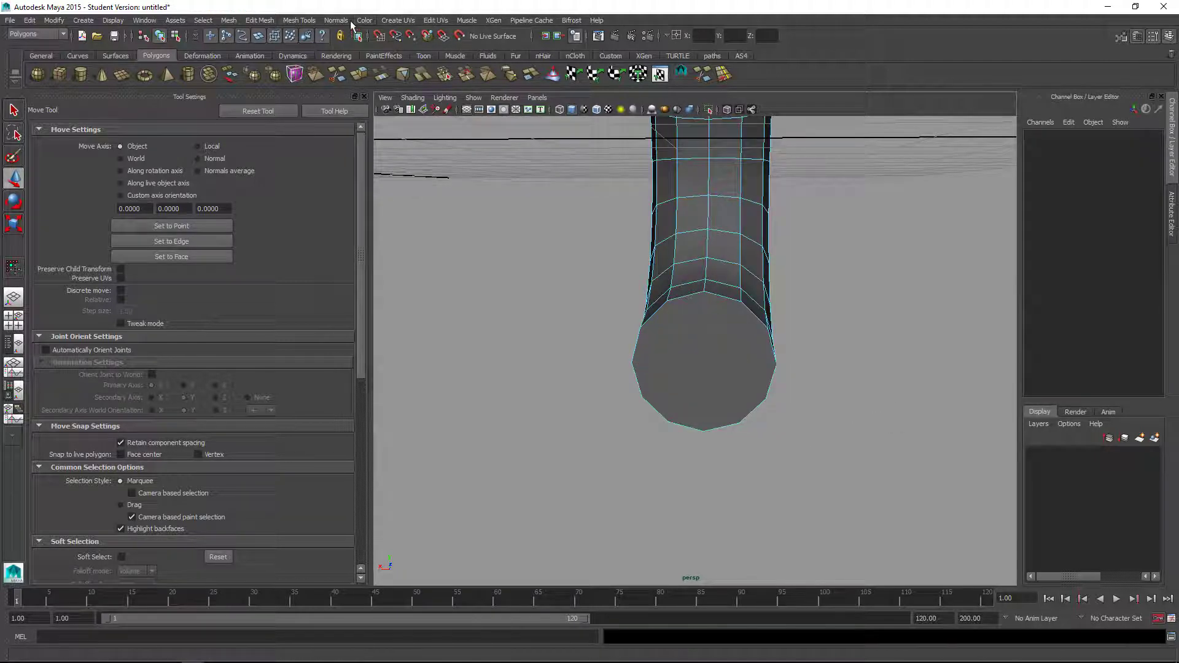
{"action": "left_click", "coordinate": [300, 20]}
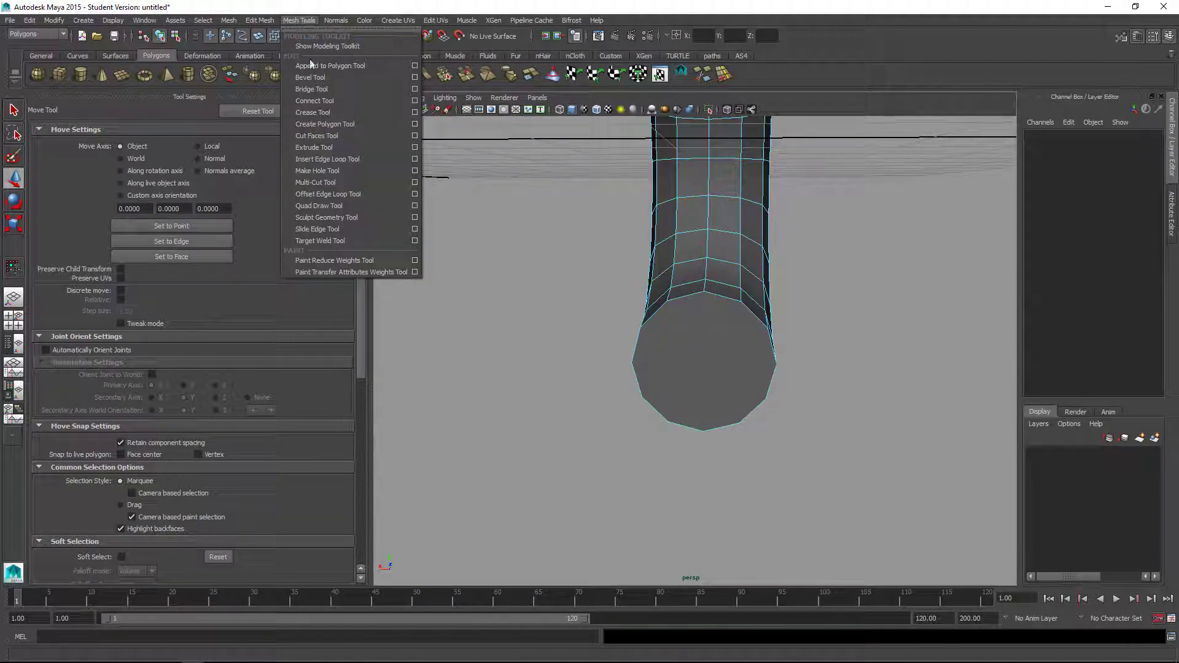
{"action": "left_click", "coordinate": [316, 183]}
{"action": "left_click", "coordinate": [704, 291]}
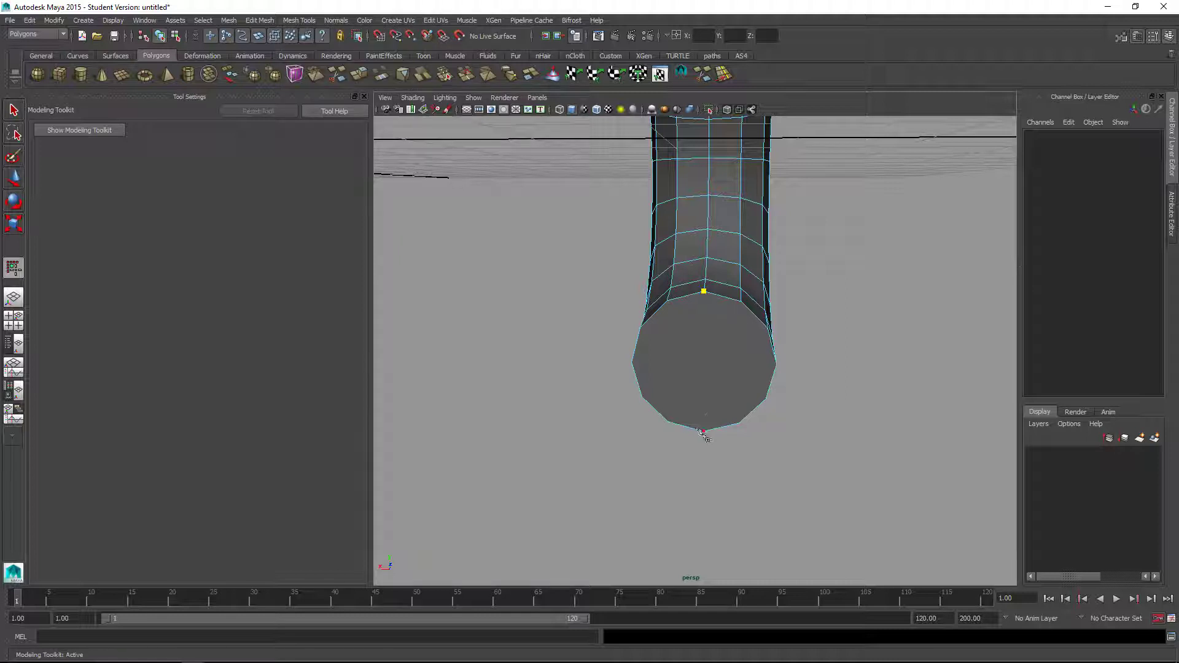
{"action": "left_click", "coordinate": [703, 431]}
{"action": "key", "text": "Return"}
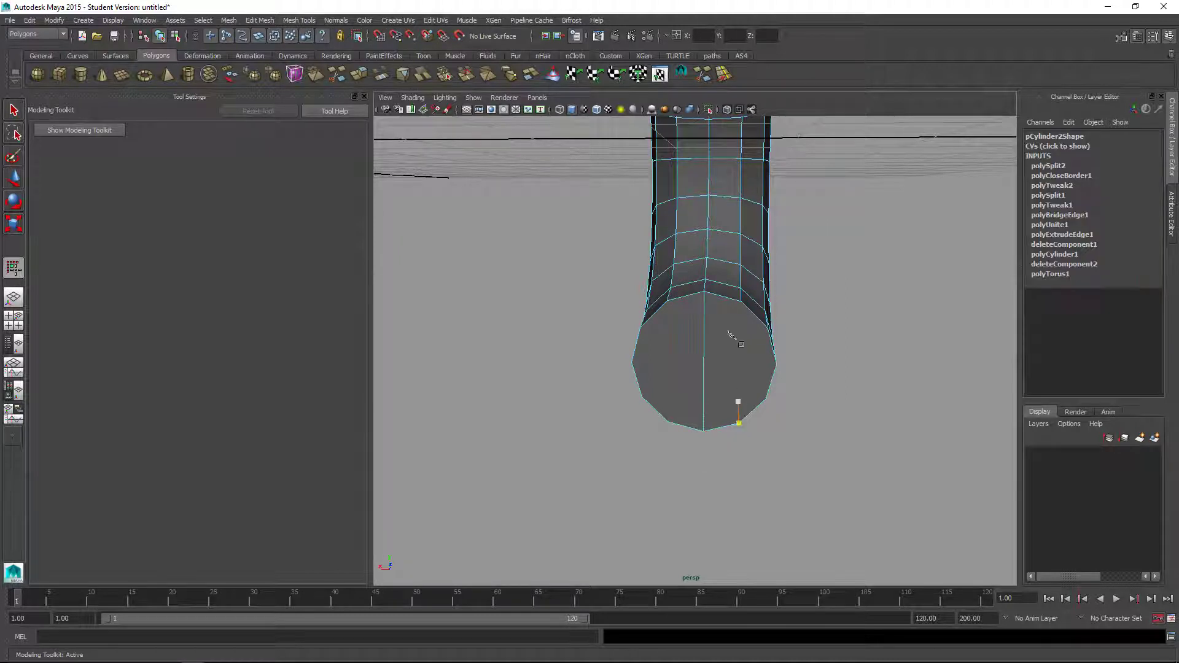
- Cut the end cap vertically on both sides of the centre line and across its middle between the outermost side vertices
{"action": "left_click", "coordinate": [739, 424]}
{"action": "key", "text": "Return"}
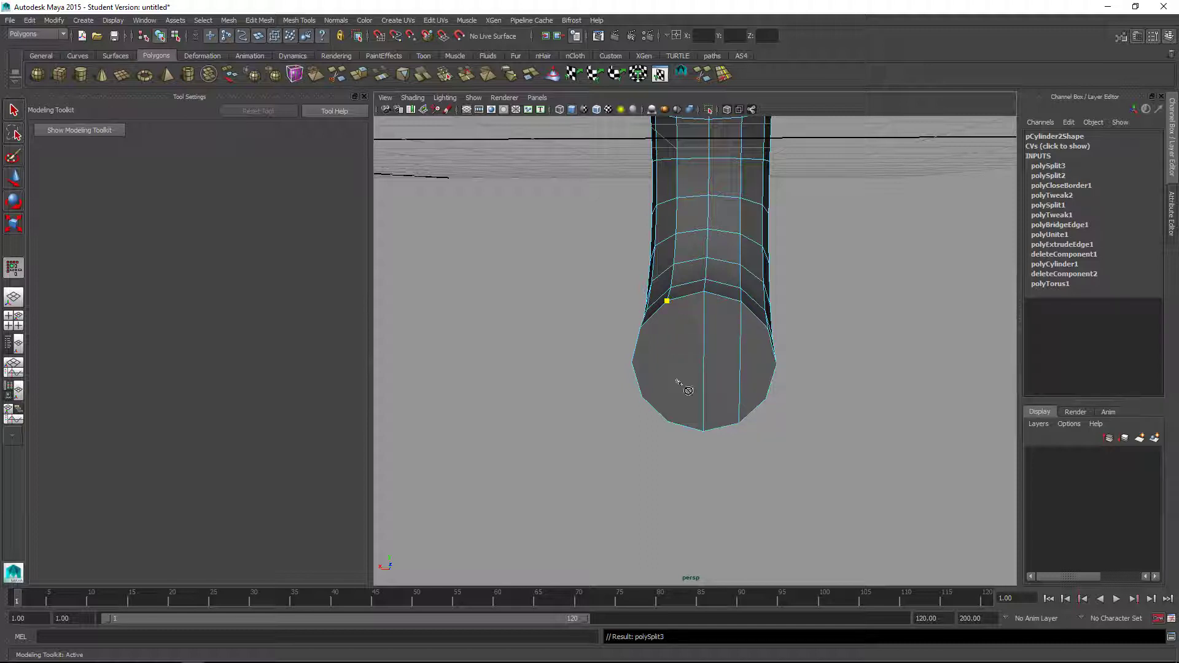
{"action": "left_click", "coordinate": [668, 423]}
{"action": "key", "text": "Return"}
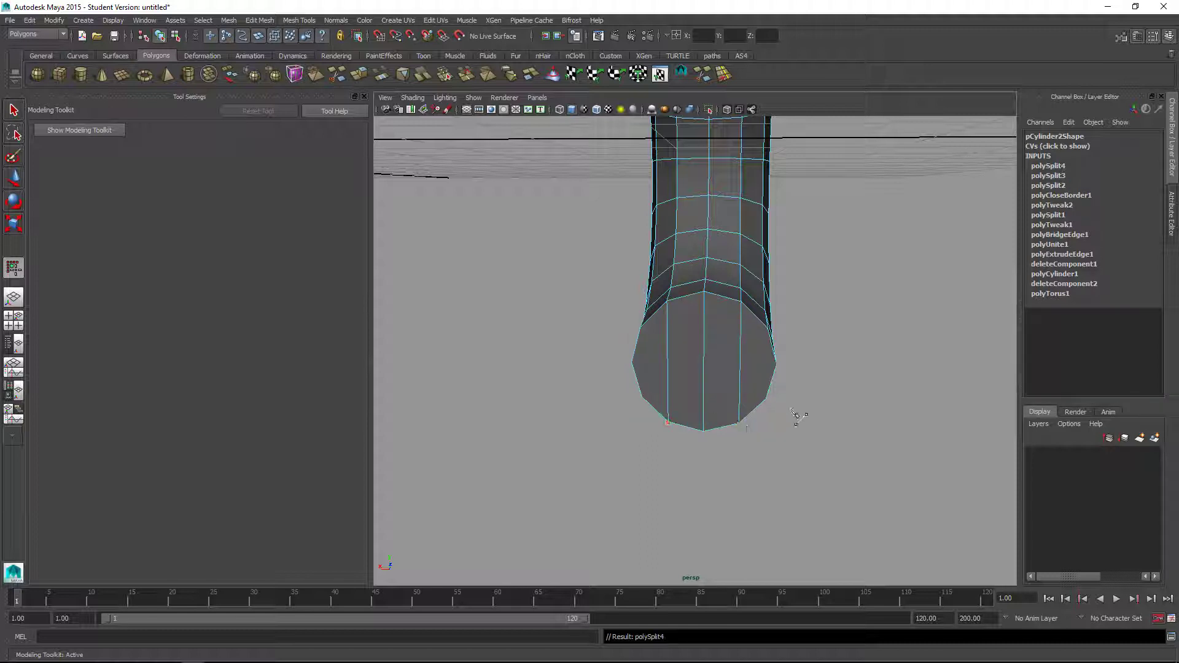
{"action": "left_click", "coordinate": [776, 365]}
{"action": "key", "text": "Return"}
- Insert an edge loop around the tube close to the capped end and check the shape in smooth preview
{"action": "left_click_drag", "start_coordinate": [854, 388], "coordinate": [772, 335], "text": "alt"}
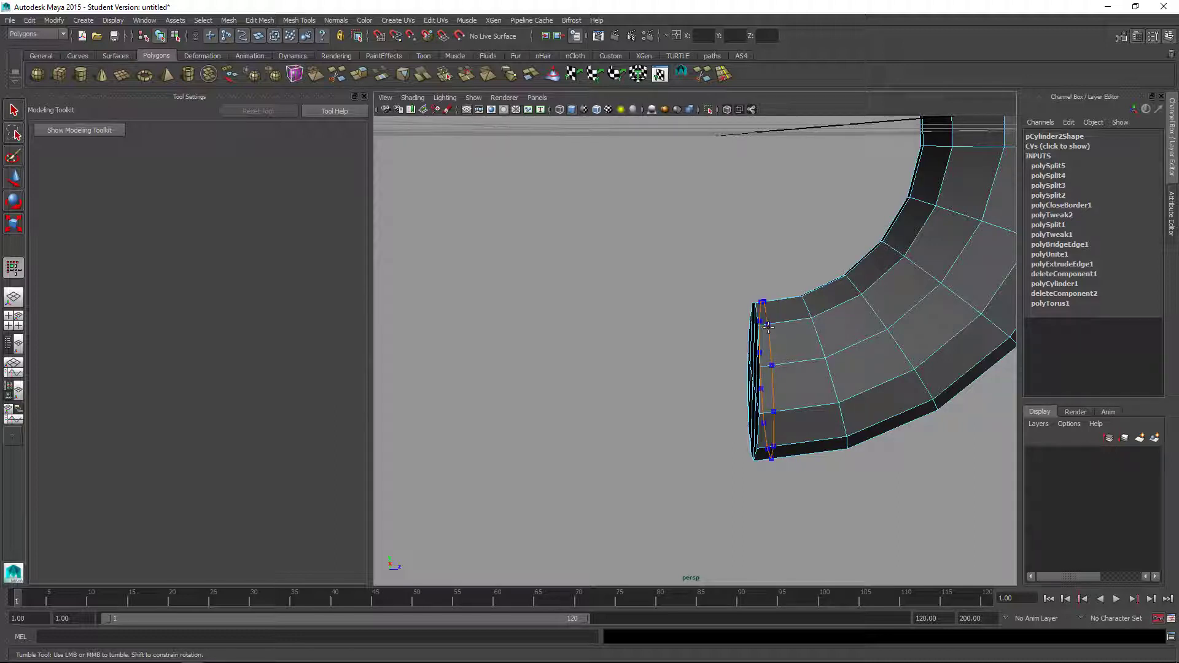
{"action": "left_click", "coordinate": [775, 438], "text": "ctrl"}
{"action": "left_click_drag", "start_coordinate": [723, 399], "coordinate": [761, 379], "text": "alt"}
{"action": "key", "text": "3"}
{"action": "key", "text": "1"}
{"action": "right_click_drag", "start_coordinate": [598, 407], "coordinate": [485, 407], "text": "alt"}
{"action": "left_click_drag", "start_coordinate": [814, 436], "coordinate": [709, 338], "text": "alt"}
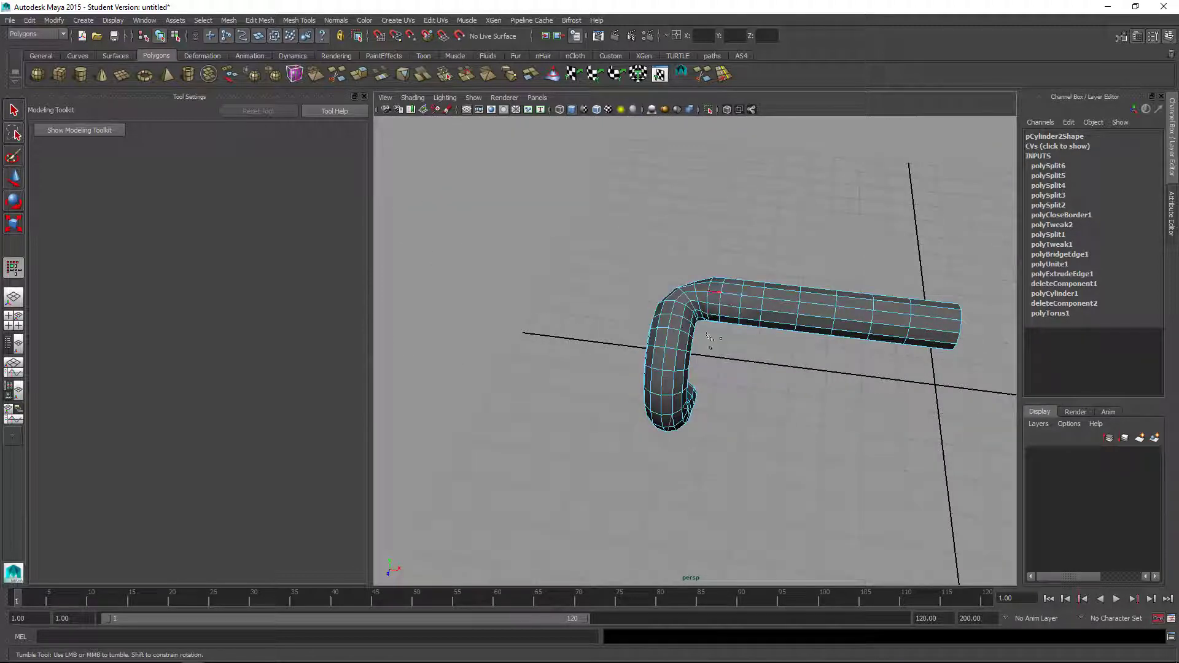
{"action": "left_click_drag", "start_coordinate": [704, 296], "coordinate": [877, 340], "text": "alt"}
{"action": "left_click_drag", "start_coordinate": [947, 332], "coordinate": [761, 337], "text": "alt"}
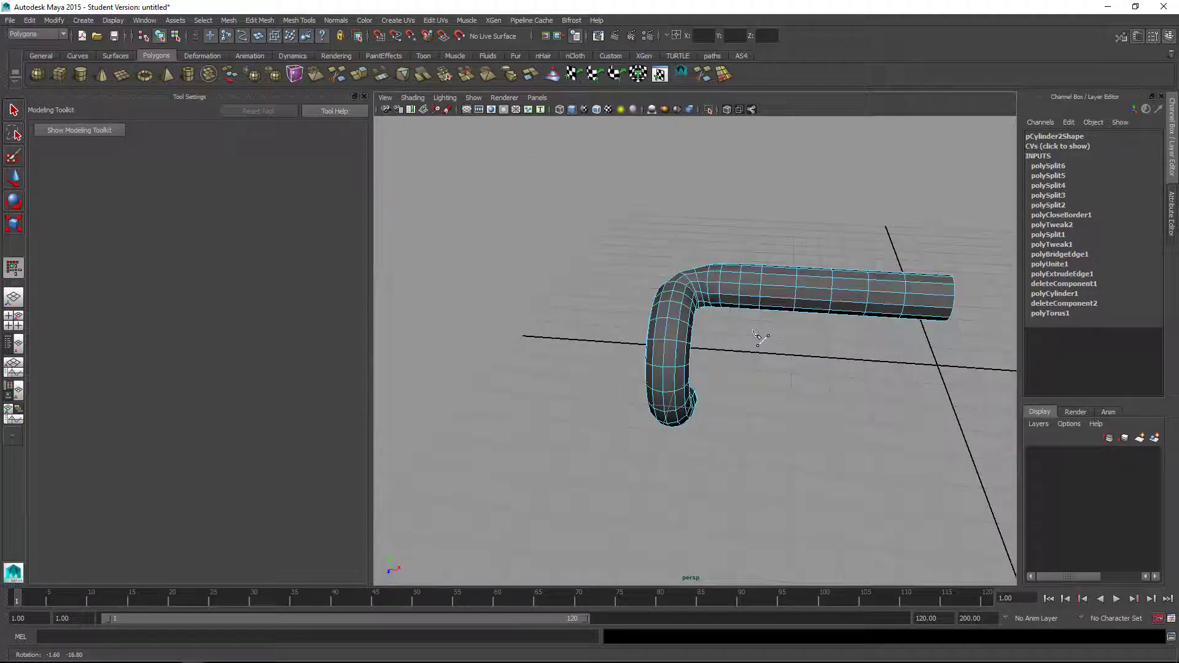
- Switch the handlebar half to object mode and select it with the Move Tool
{"action": "key", "text": "1"}
{"action": "right_click_drag", "start_coordinate": [812, 297], "coordinate": [867, 282]}
{"action": "key", "text": "w"}
{"action": "left_click", "coordinate": [817, 292]}
{"action": "left_click_drag", "start_coordinate": [678, 372], "coordinate": [443, 216], "text": "alt"}
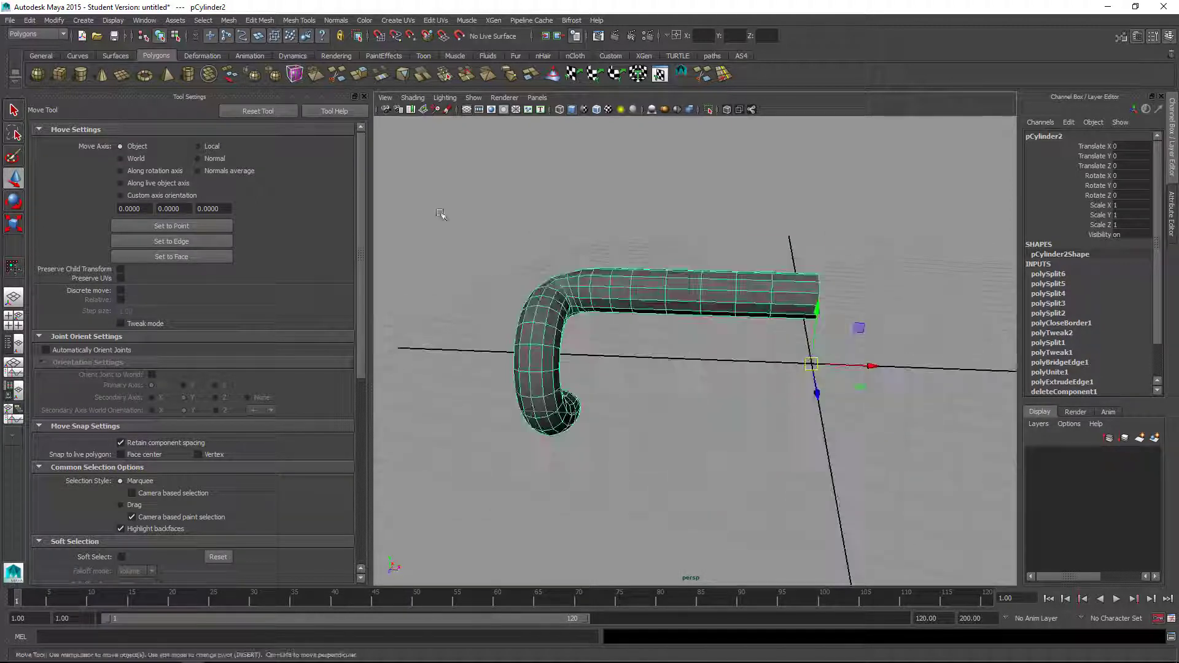
- Try to mirror the handlebar half with the existing Mirror Geometry settings
{"action": "left_click", "coordinate": [229, 20]}
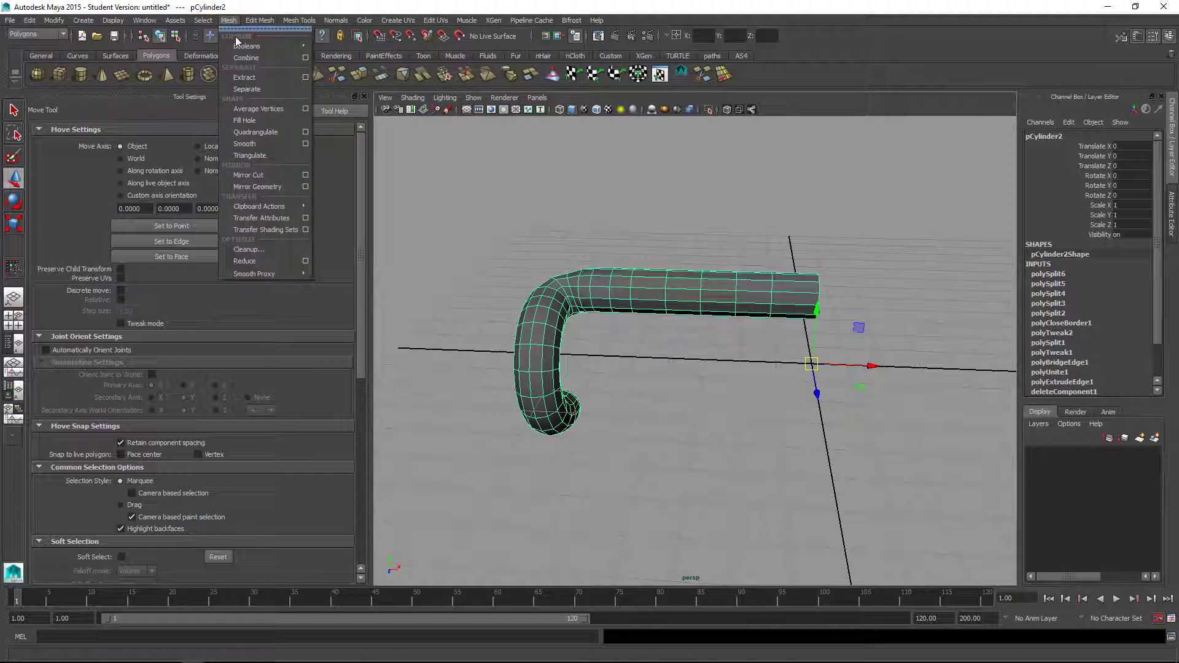
{"action": "left_click", "coordinate": [255, 187]}
{"action": "key", "text": "ctrl+z"}
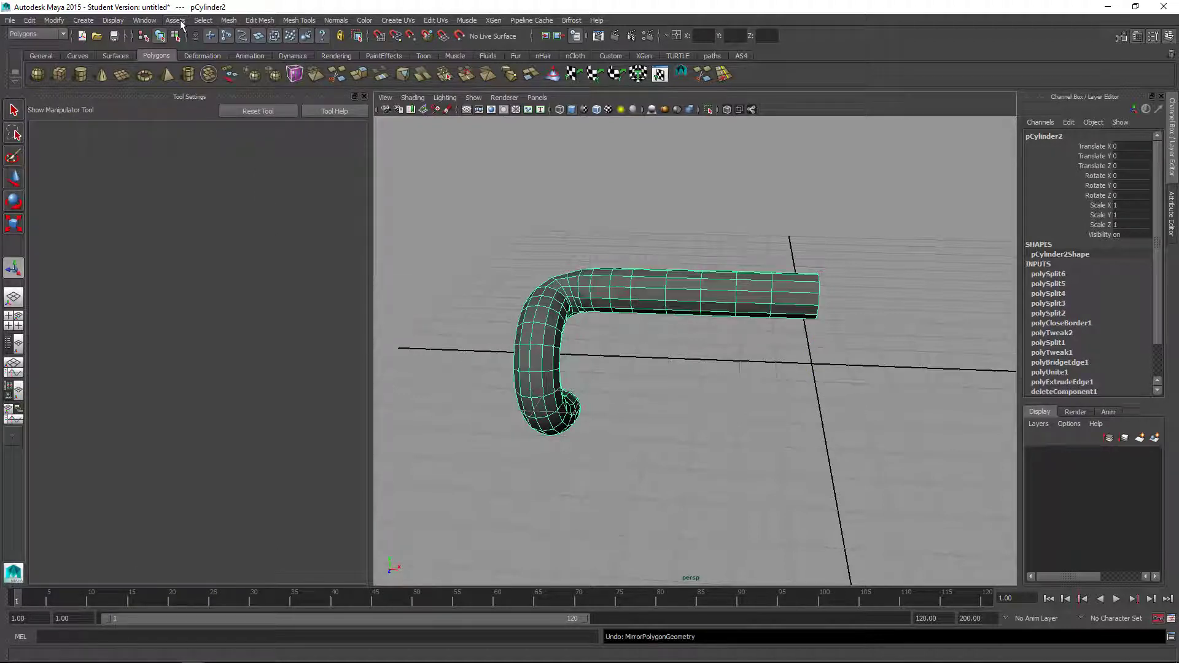
- Mirror the handlebar half in the +X direction, merging it with the original and merging the vertices
{"action": "left_click", "coordinate": [229, 21]}
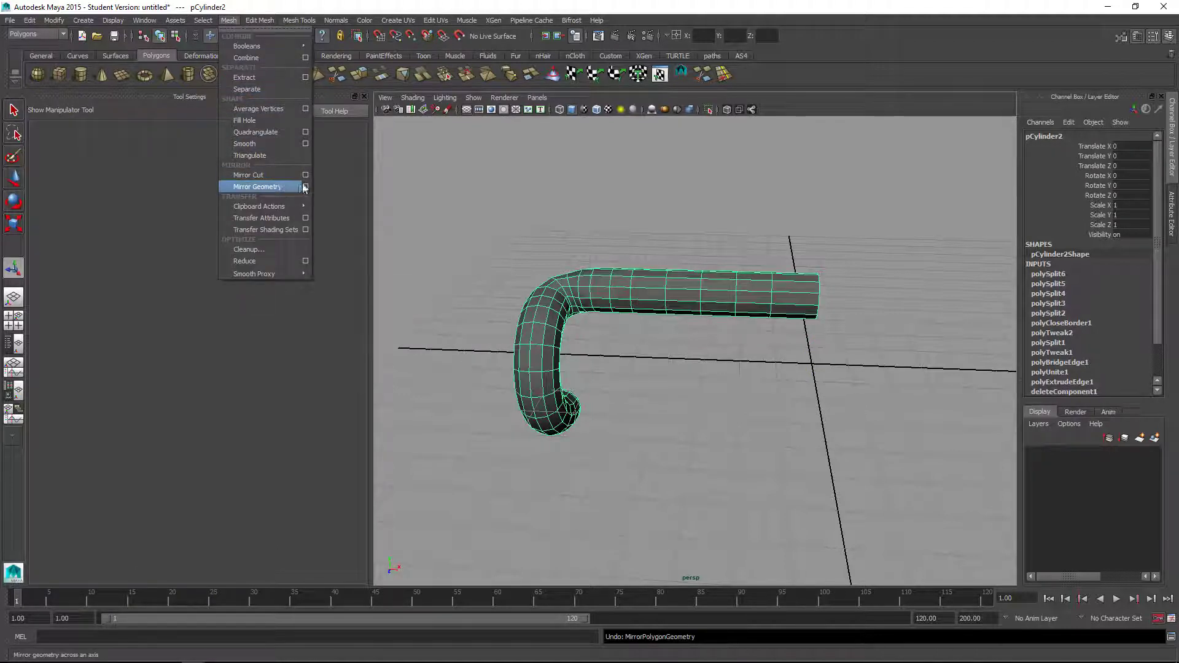
{"action": "left_click", "coordinate": [345, 229]}
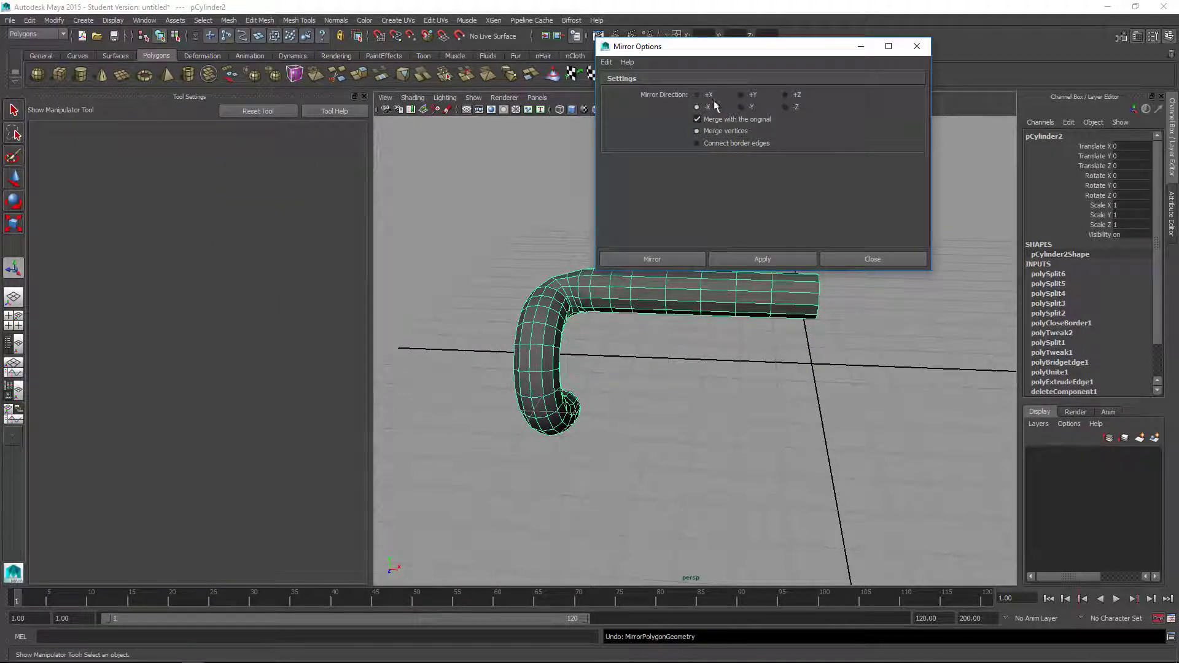
{"action": "left_click_drag", "start_coordinate": [712, 54], "coordinate": [320, 39]}
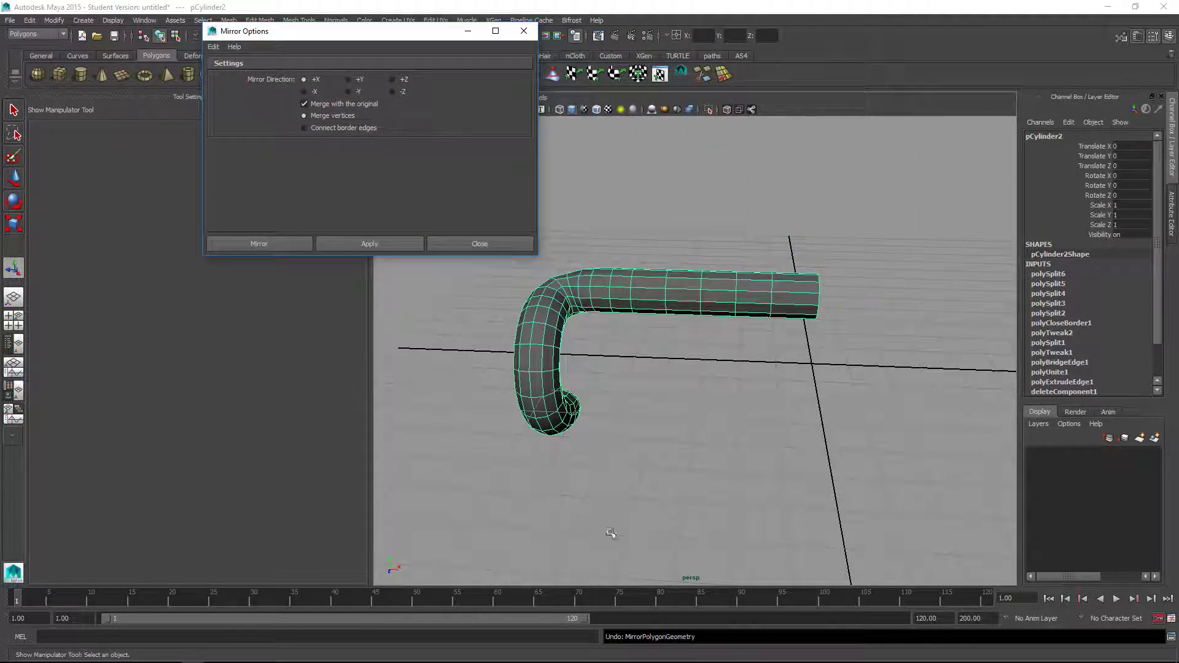
{"action": "left_click", "coordinate": [289, 244]}
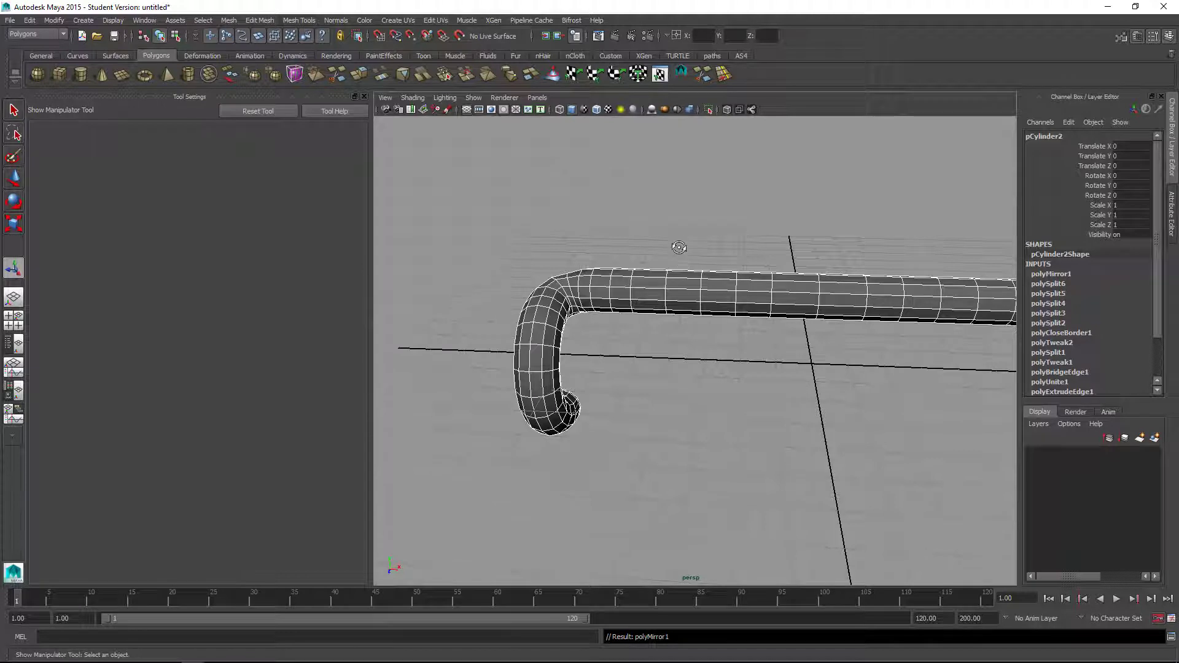
- Inspect the complete mirrored handlebar from several angles
{"action": "left_click_drag", "start_coordinate": [677, 246], "coordinate": [692, 353], "text": "alt"}
{"action": "left_click_drag", "start_coordinate": [597, 342], "coordinate": [595, 342], "text": "alt"}
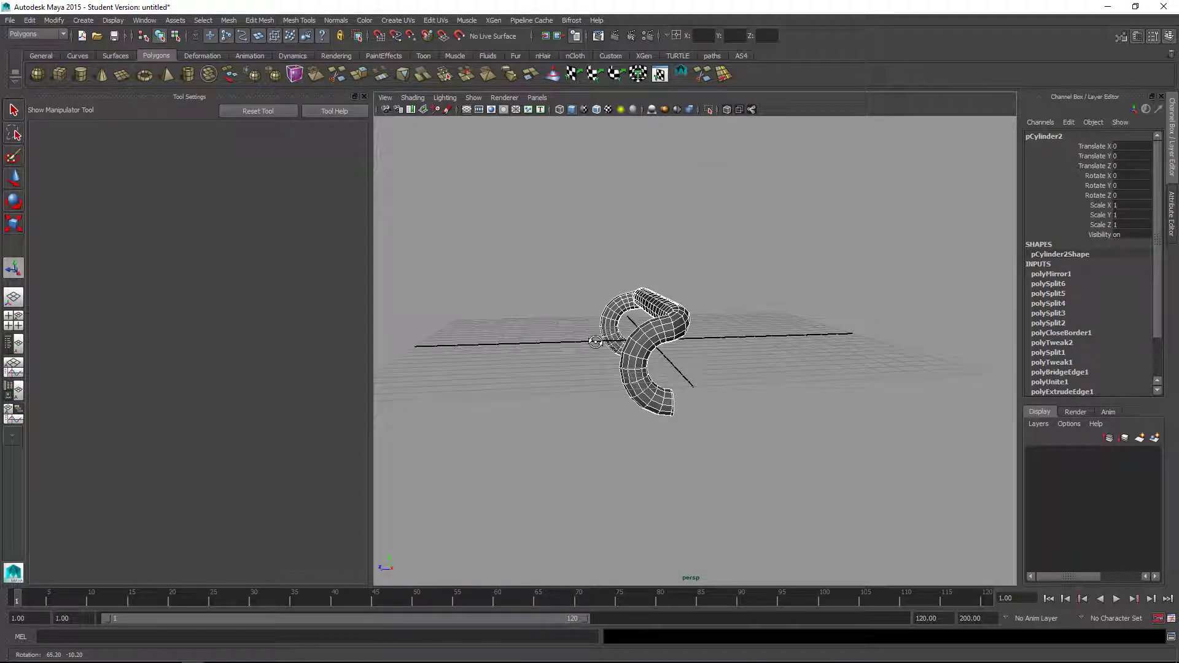
{"action": "left_click", "coordinate": [694, 245]}
{"action": "left_click_drag", "start_coordinate": [521, 275], "coordinate": [727, 314], "text": "alt"}
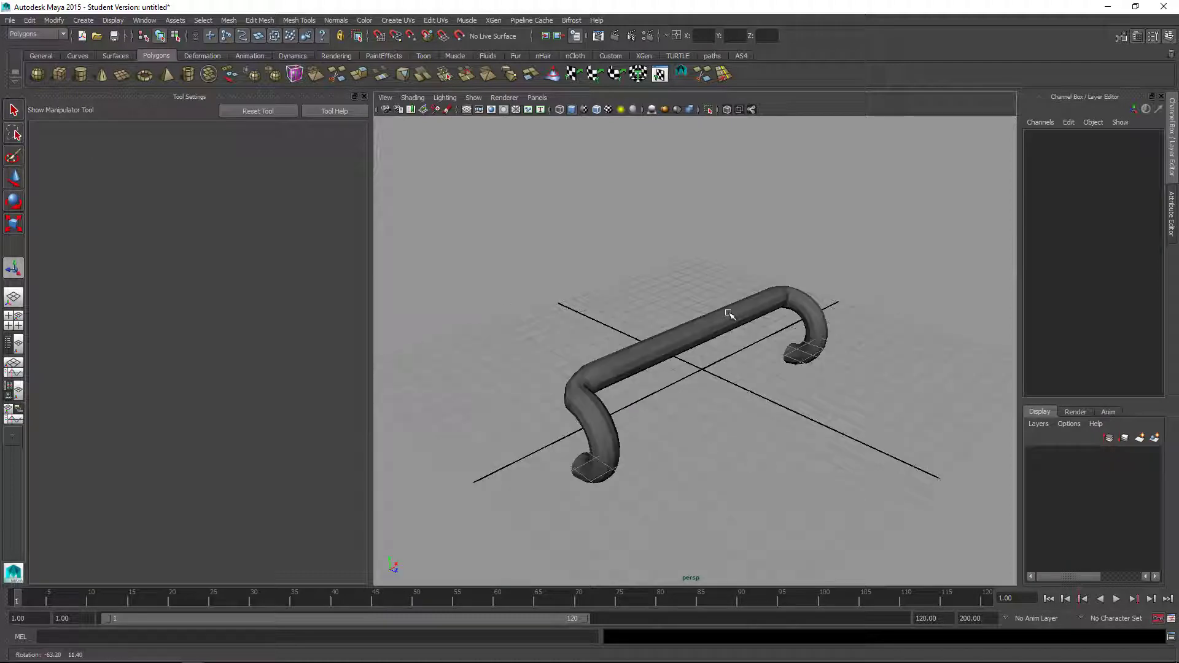
{"action": "left_click", "coordinate": [719, 332]}
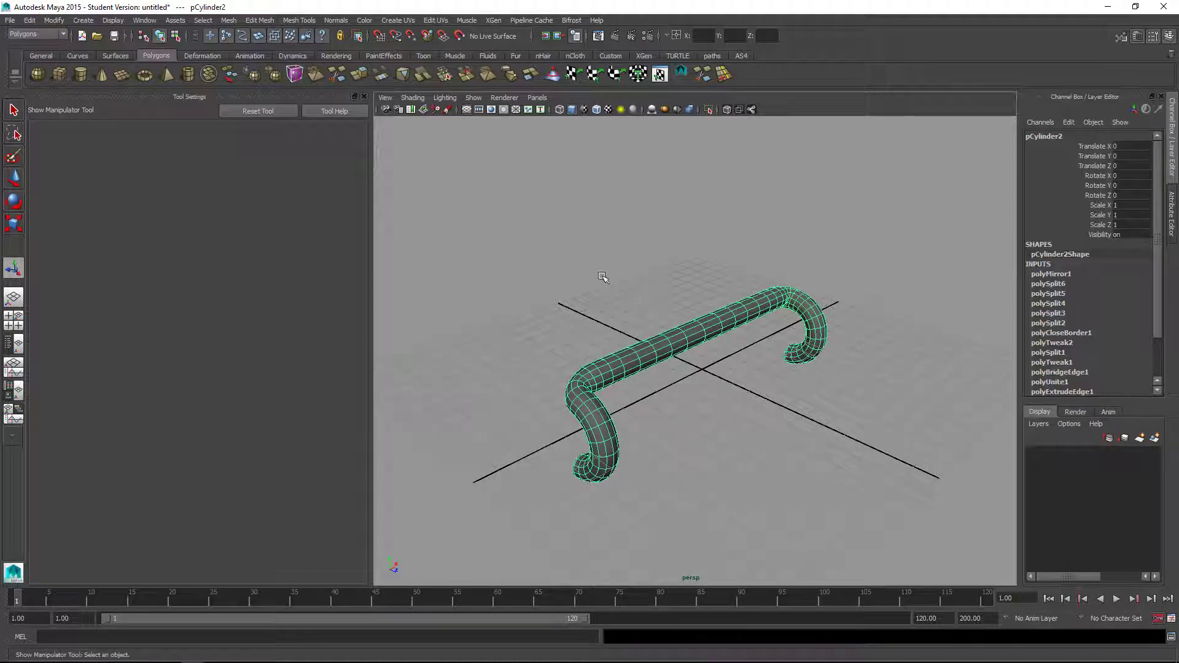
{"action": "left_click", "coordinate": [640, 328]}
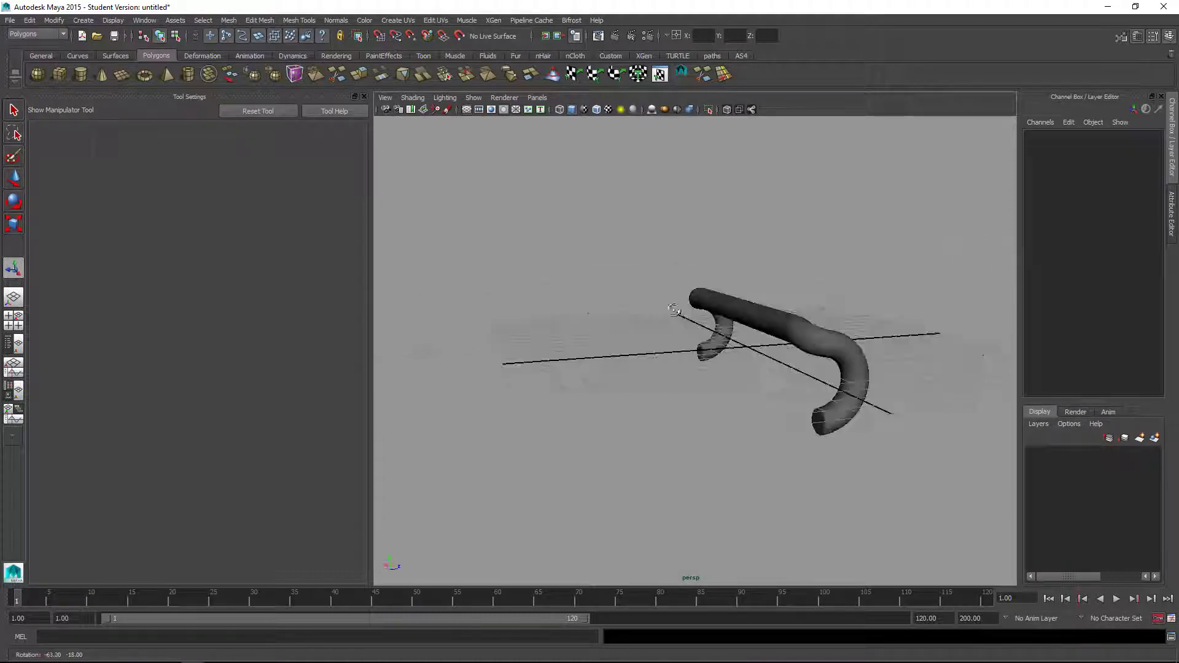